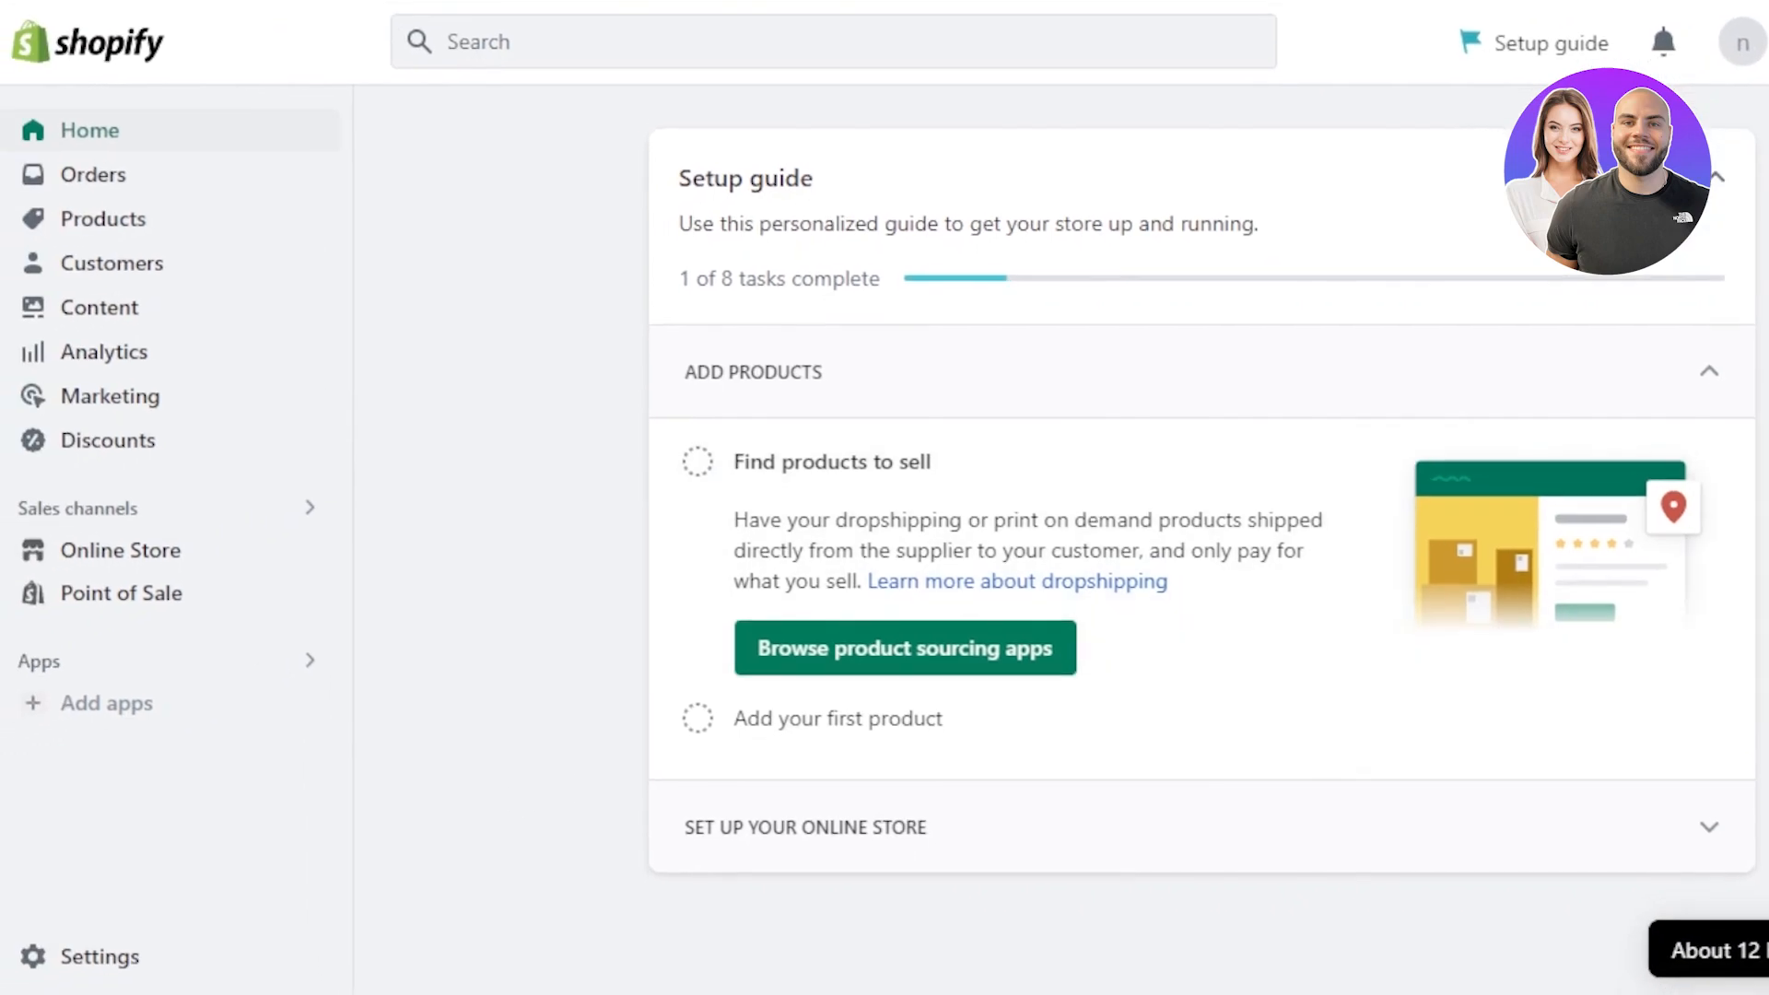
pyautogui.scroll(-3, 1202, 535)
pyautogui.scroll(3, 1203, 540)
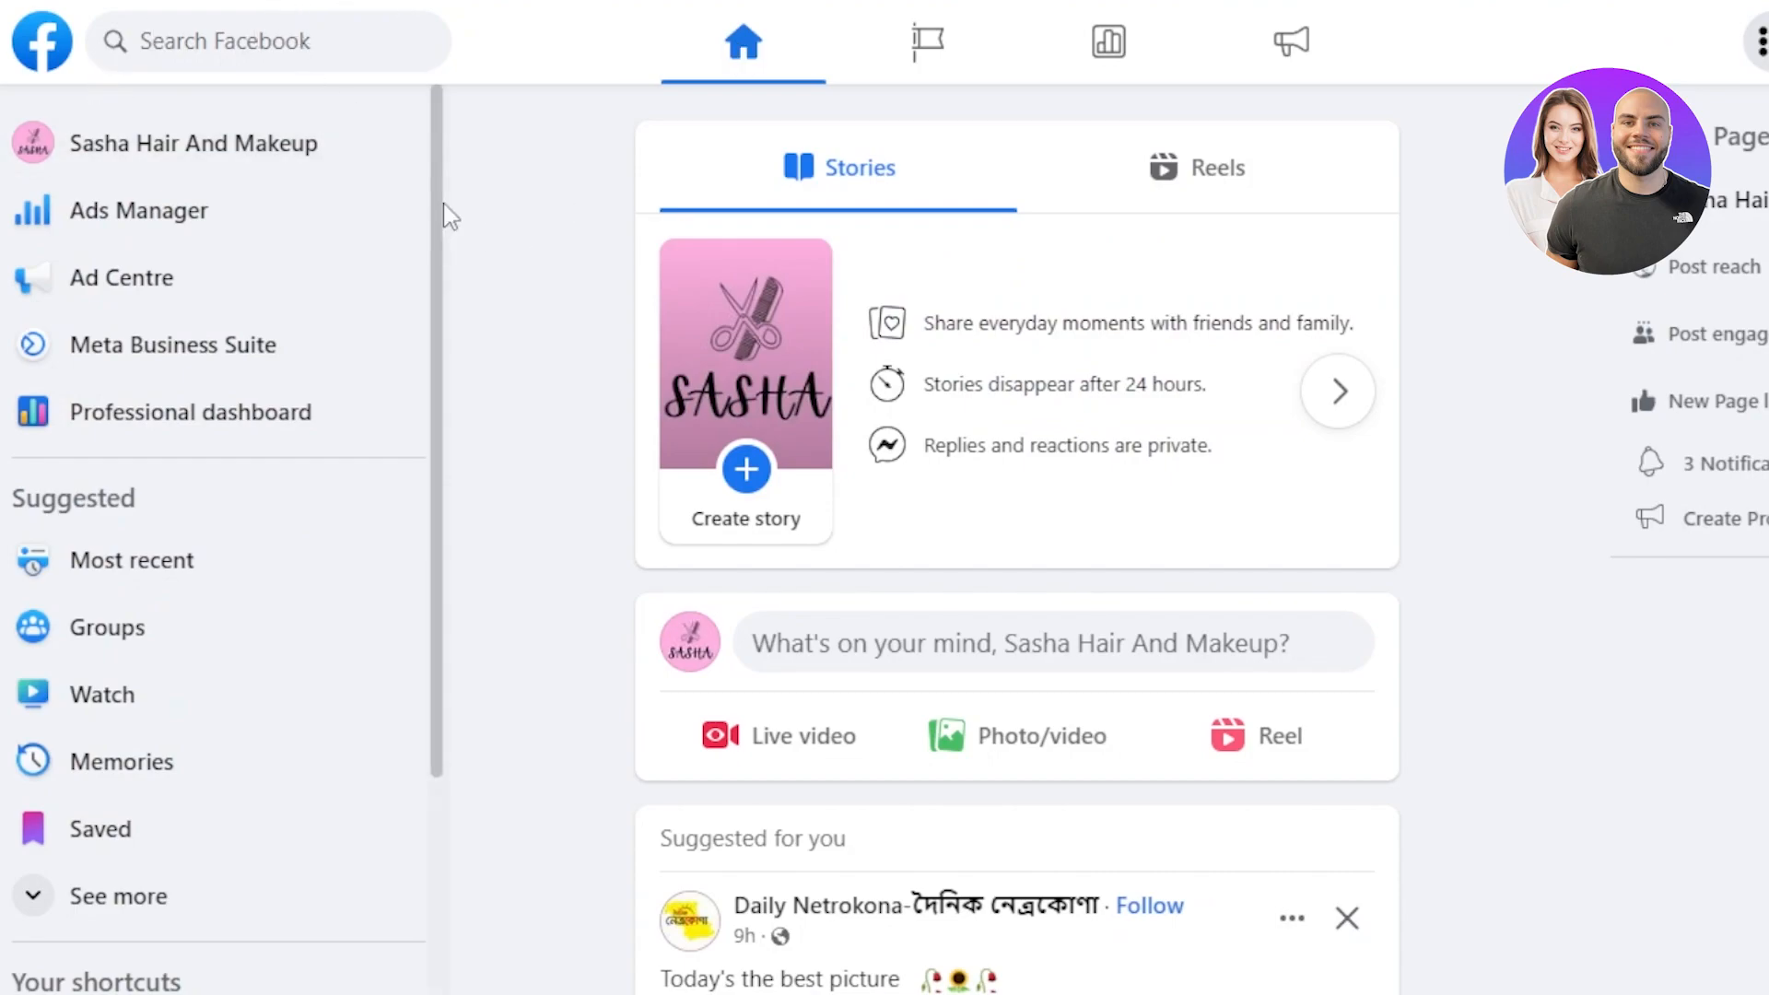
pyautogui.scroll(-3, 433, 164)
pyautogui.scroll(3, 418, 347)
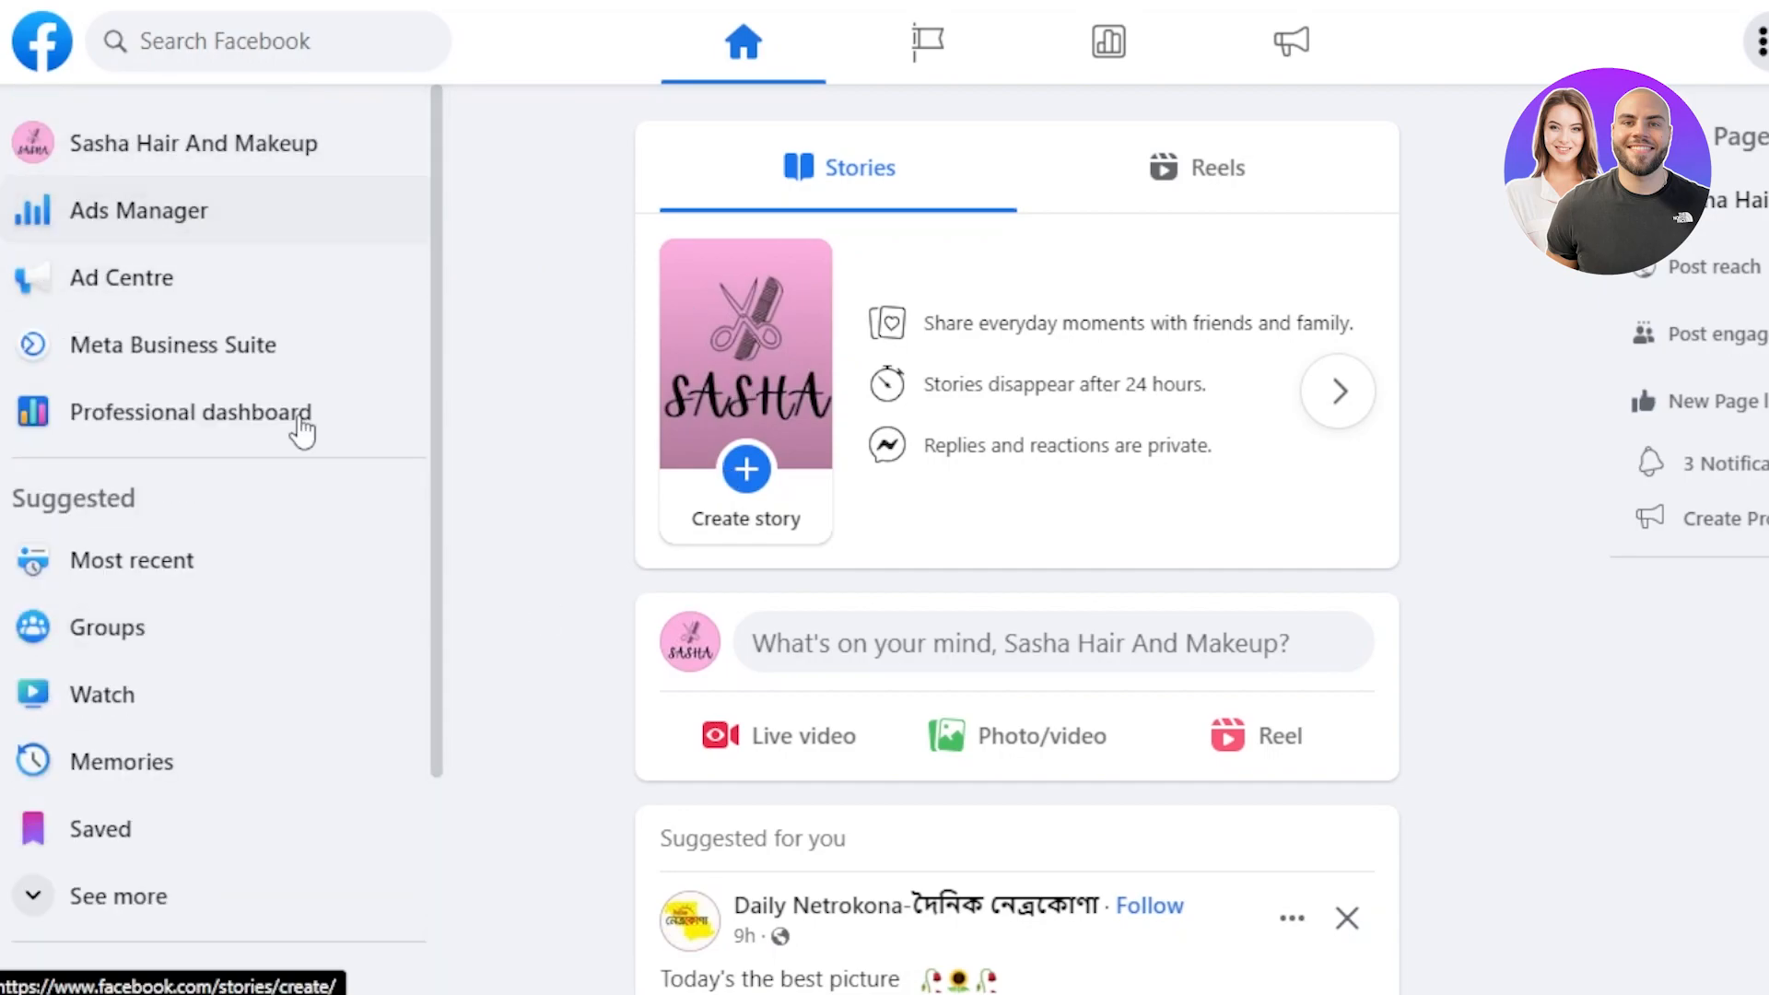
pyautogui.moveTo(432, 228); pyautogui.dragTo(434, 456)
pyautogui.scroll(3, 438, 499)
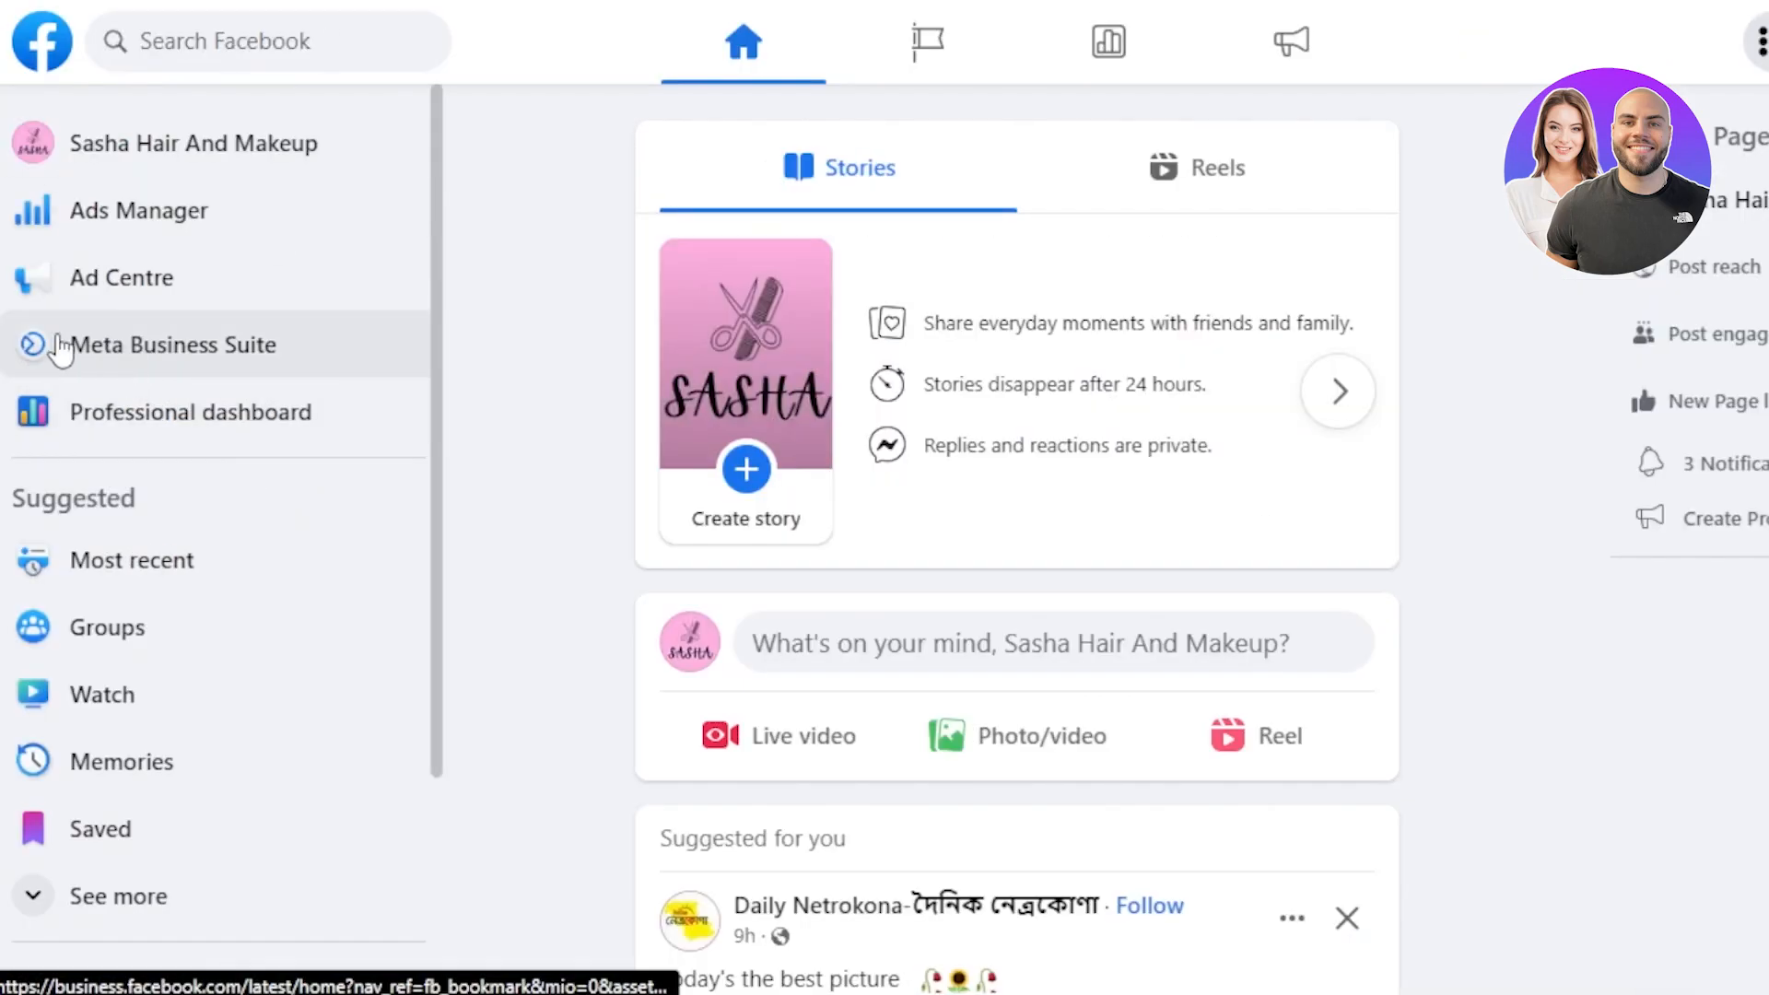
pyautogui.click(347, 361)
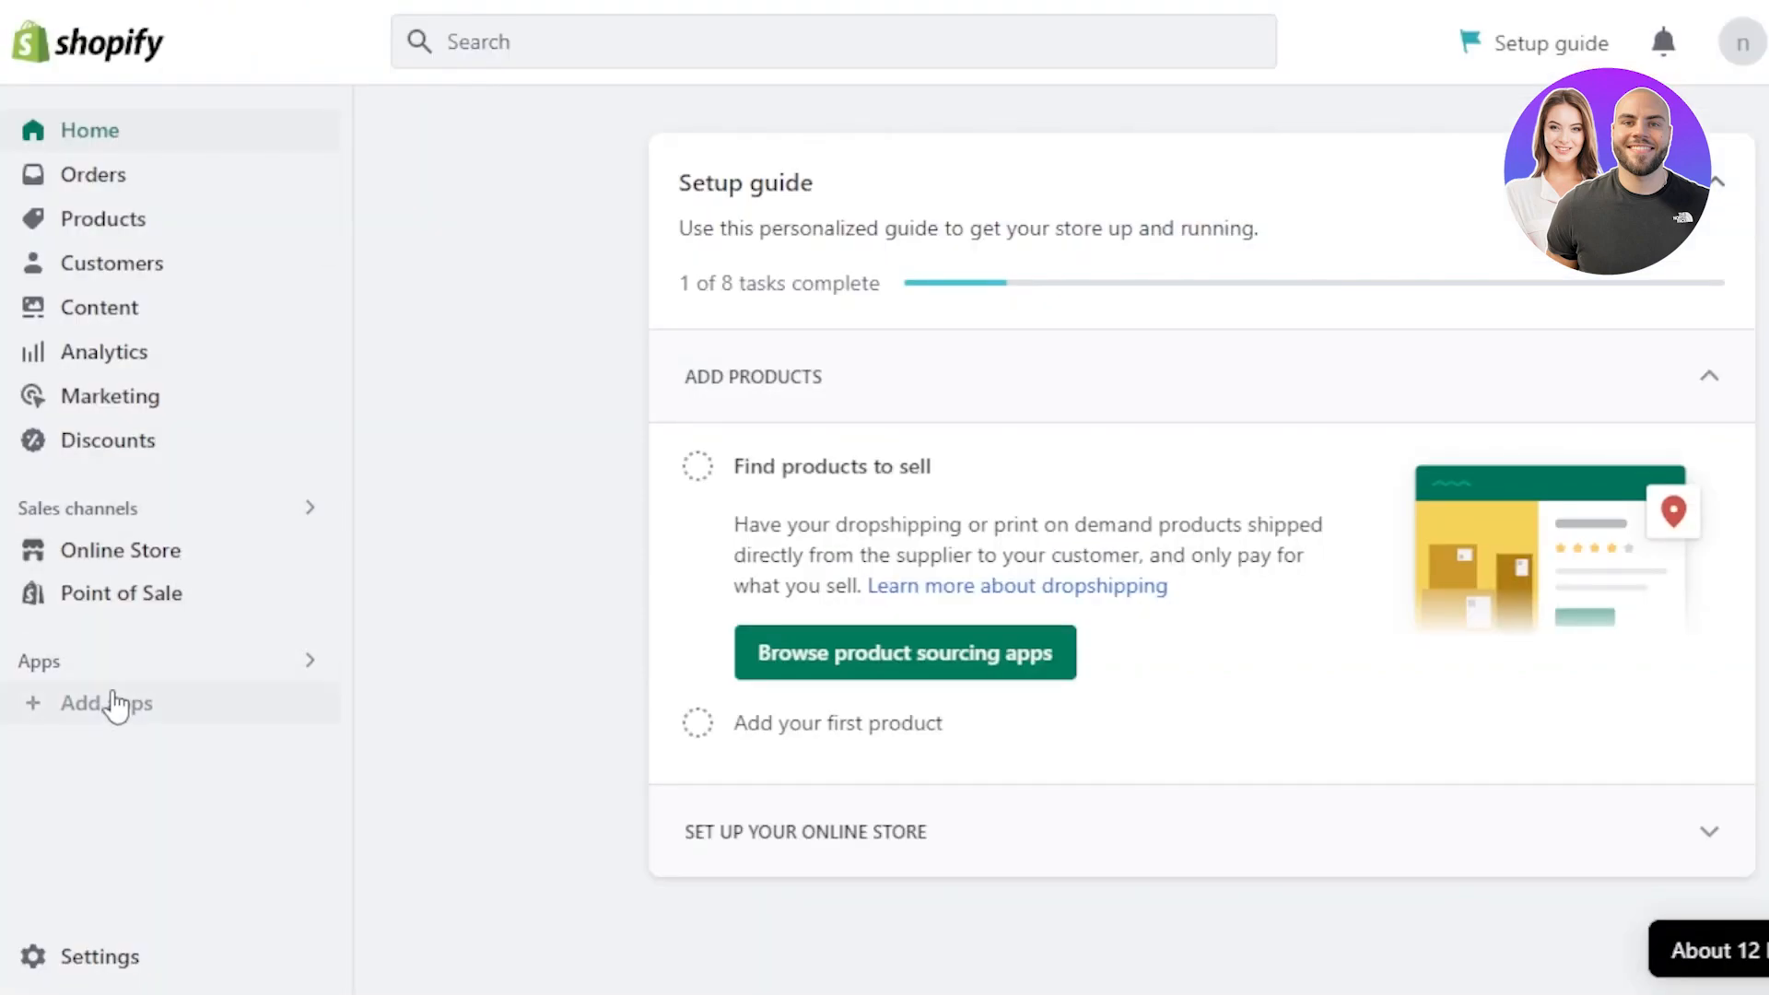
# - Open the Shopify App Store from the store's recommended apps window
pyautogui.click(86, 707)
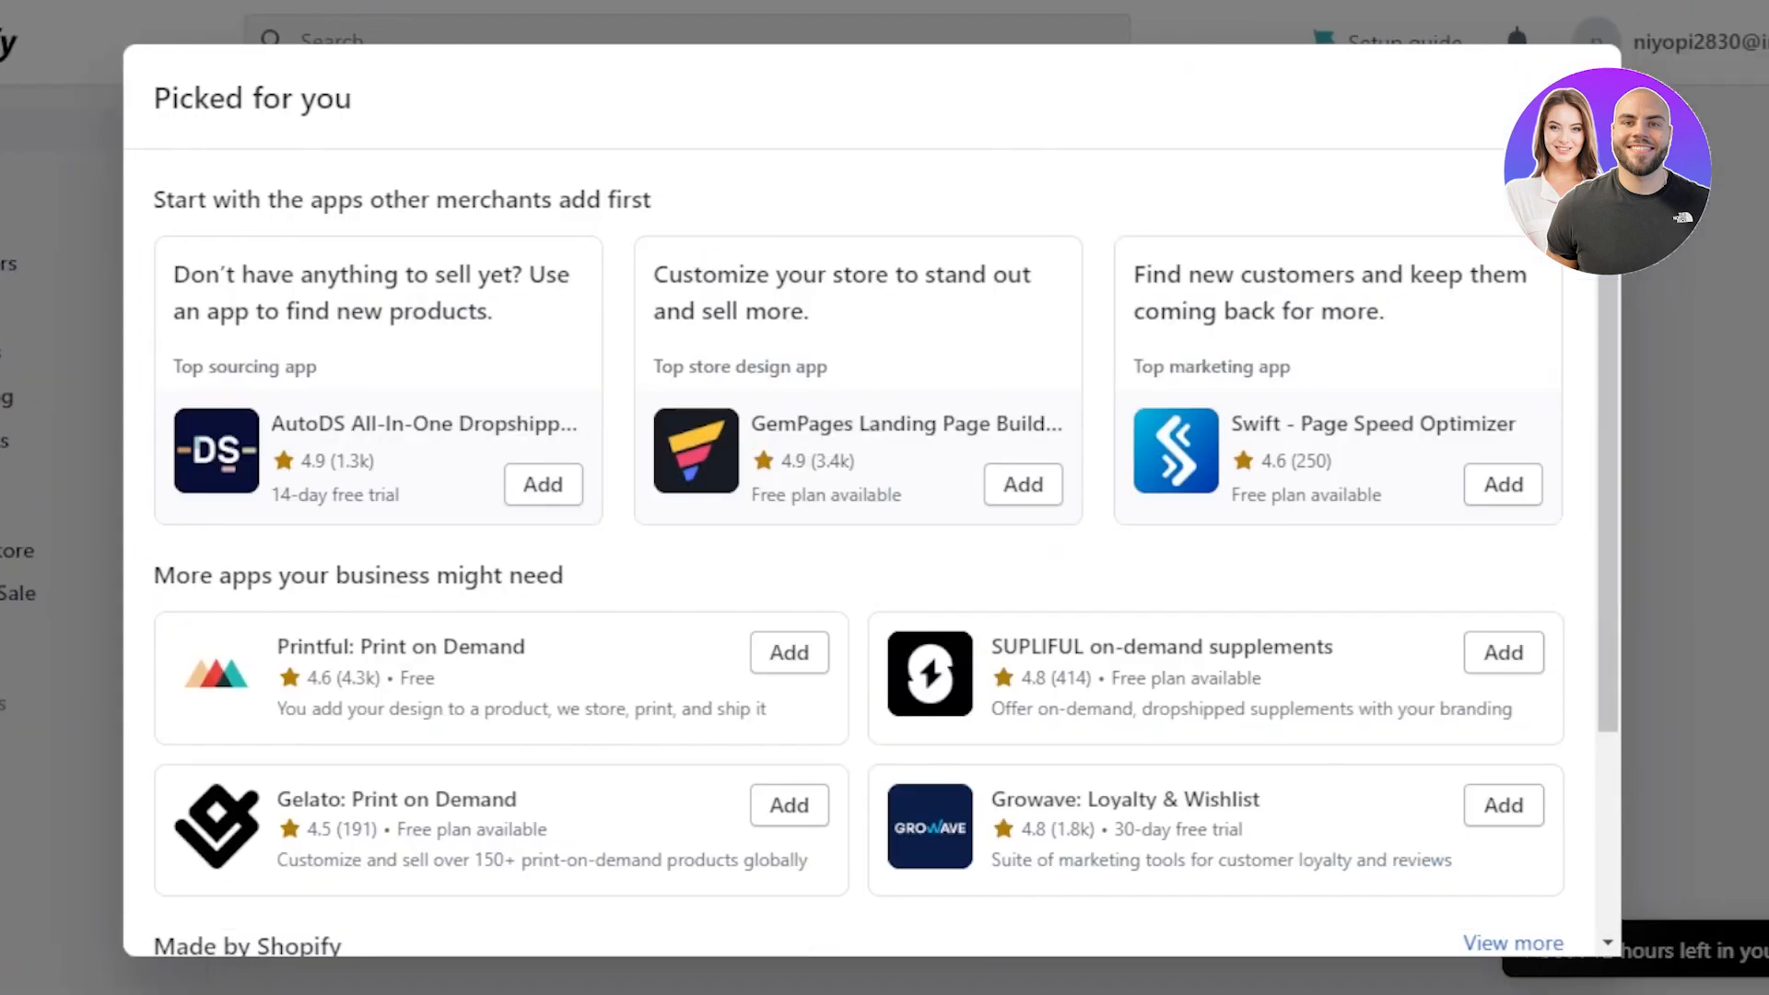
pyautogui.scroll(-5, 1596, 645)
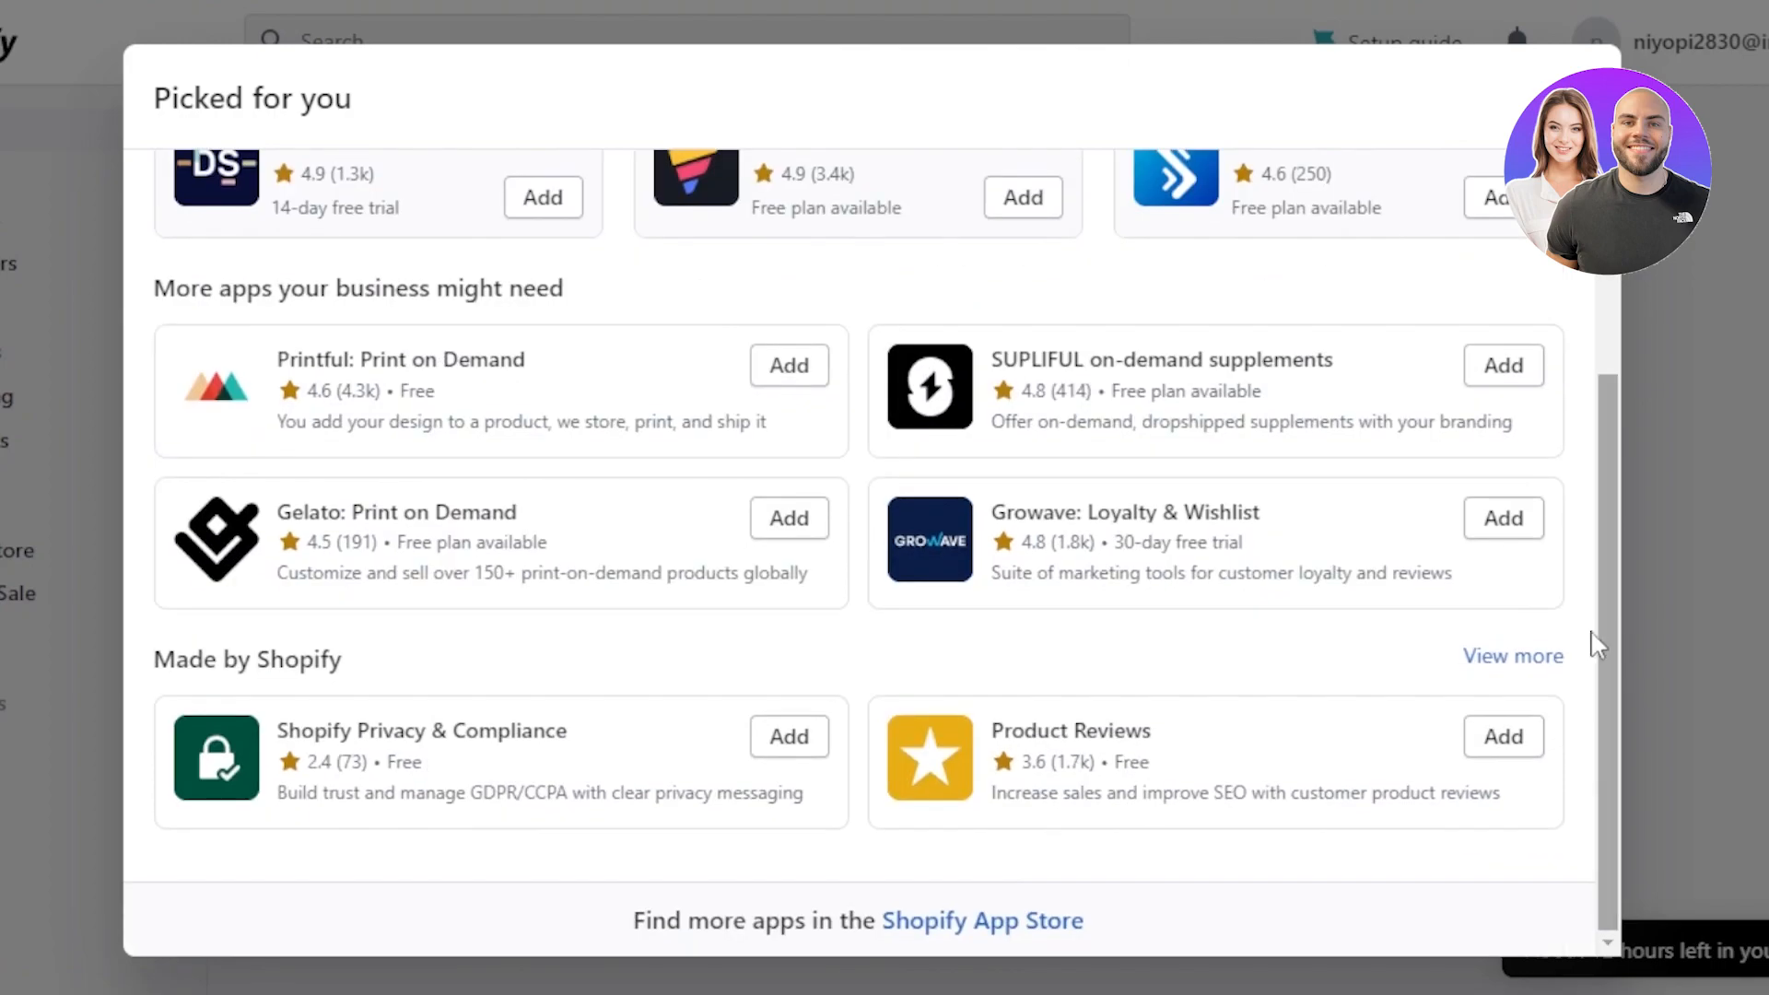
pyautogui.click(988, 924)
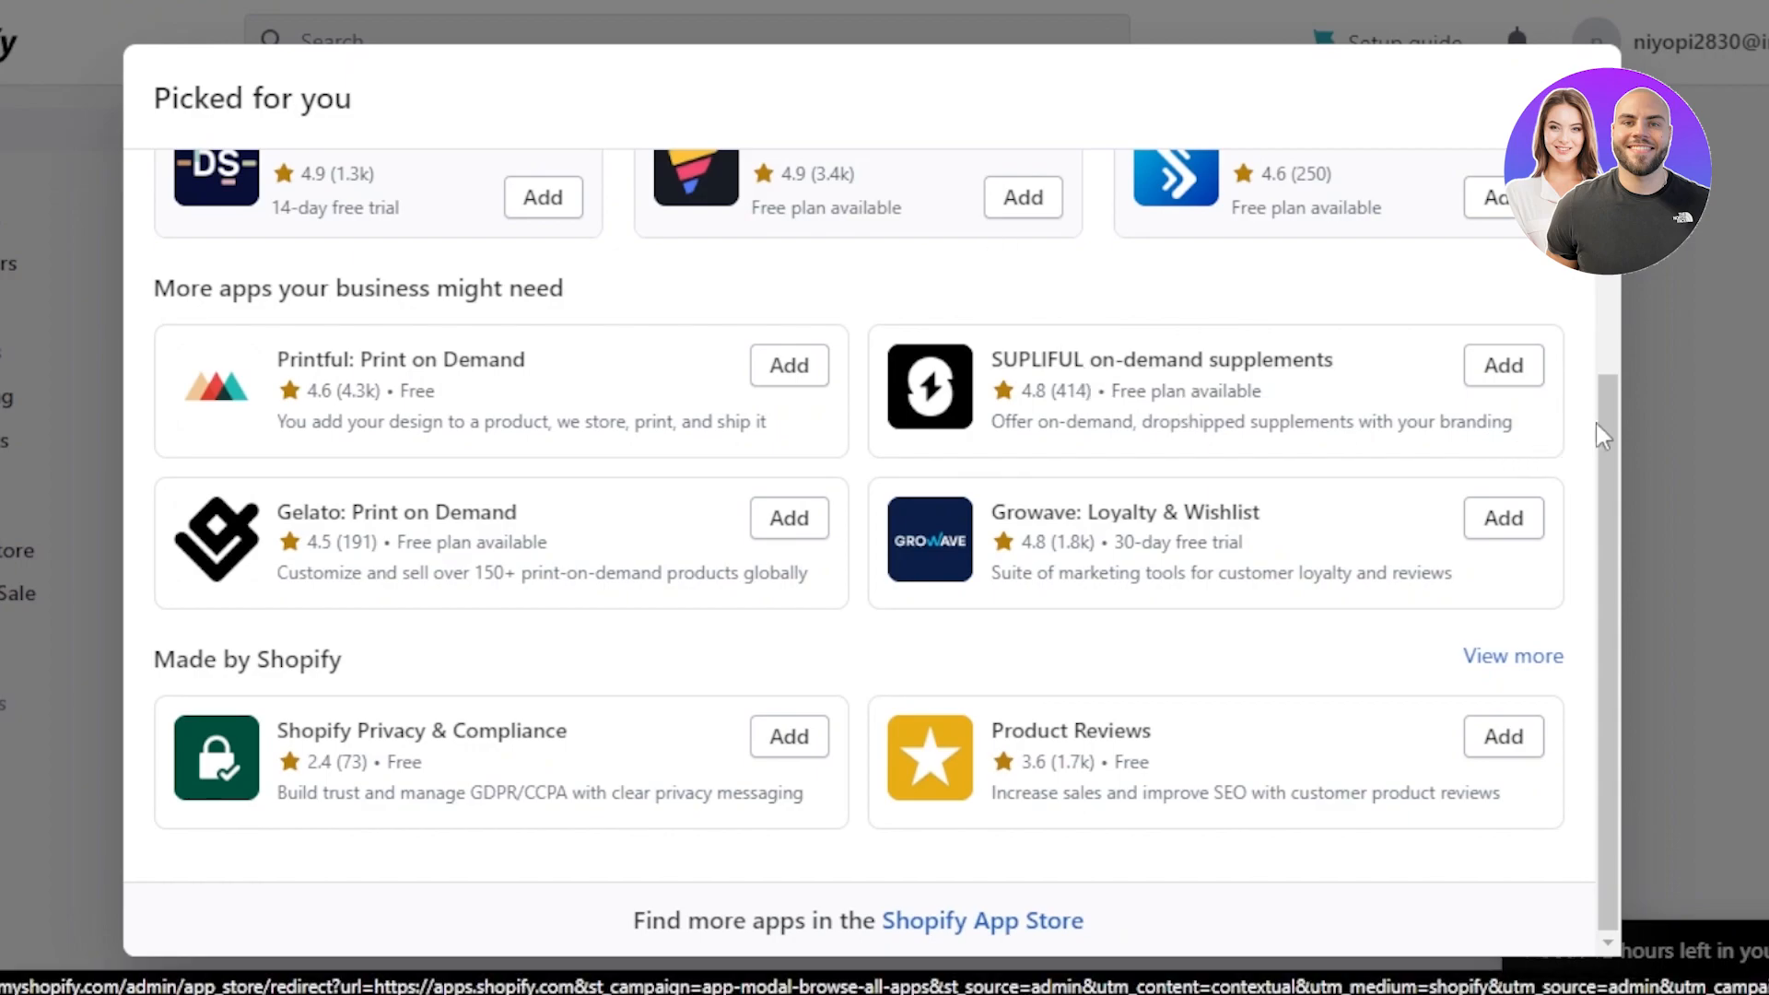
pyautogui.moveTo(1605, 430); pyautogui.dragTo(1605, 328)
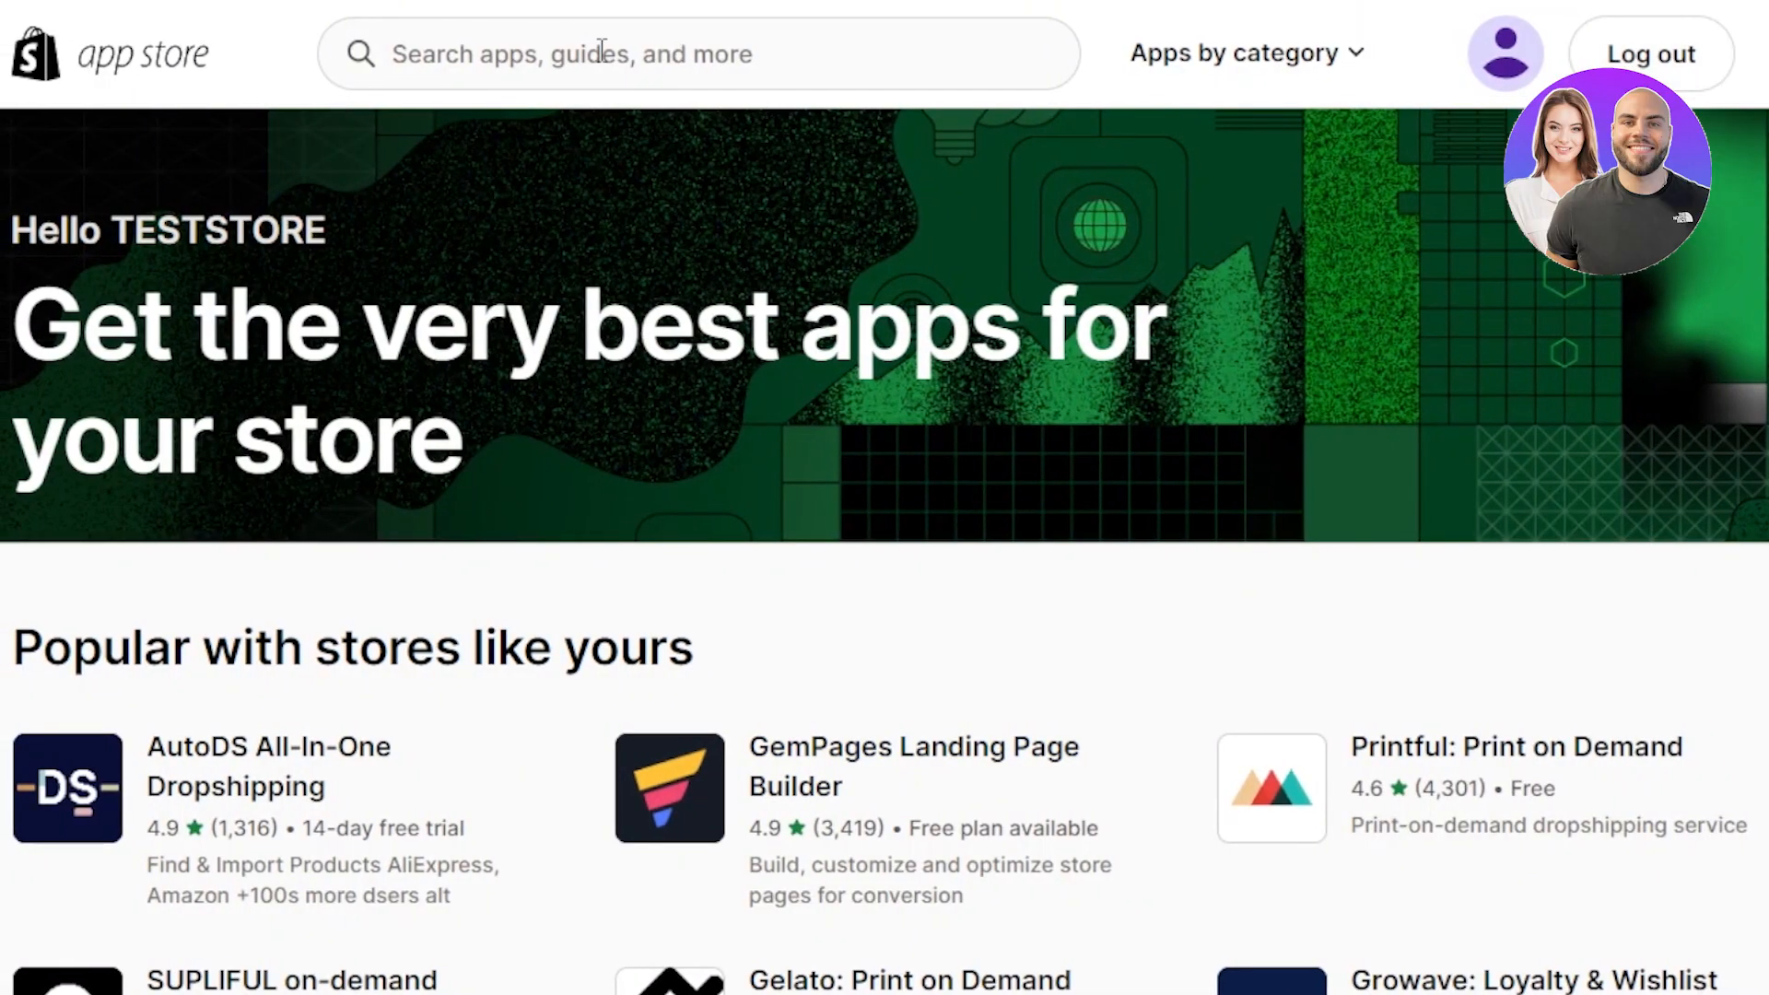
# - Search the app store for "facebook and instagram" and add Meta's Facebook & Instagram app as a sales channel
pyautogui.click(562, 46)
pyautogui.write('facebook')
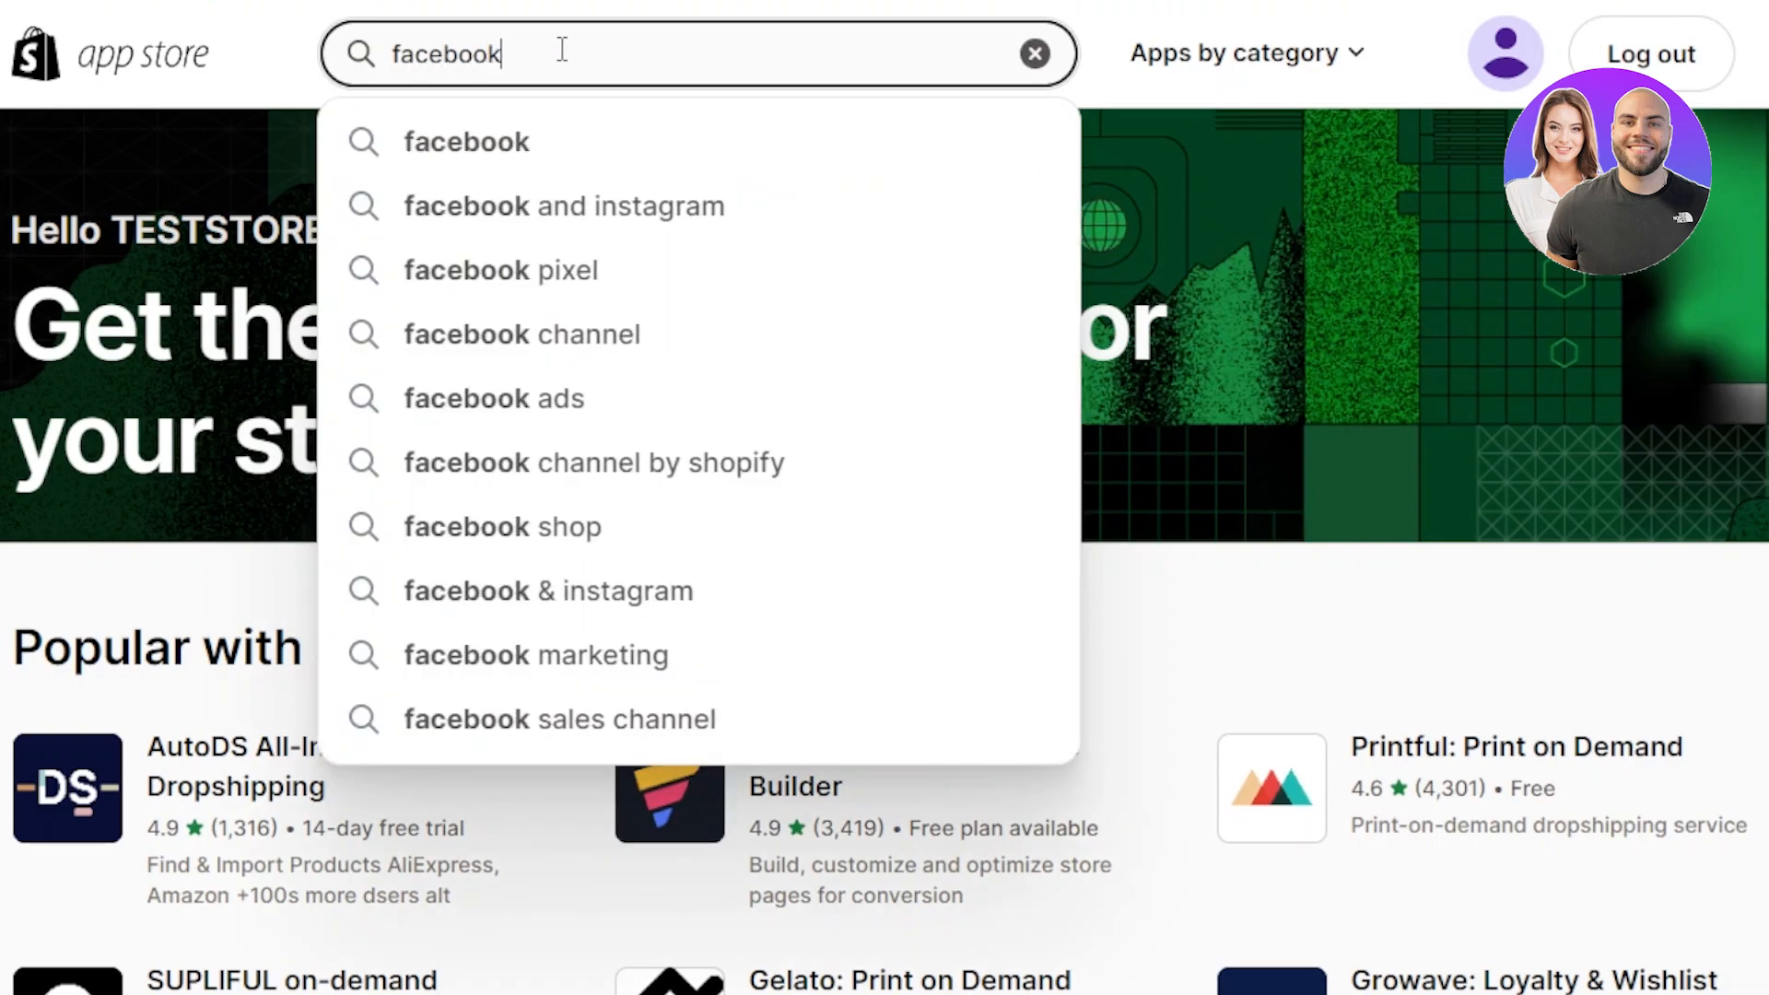
pyautogui.click(562, 219)
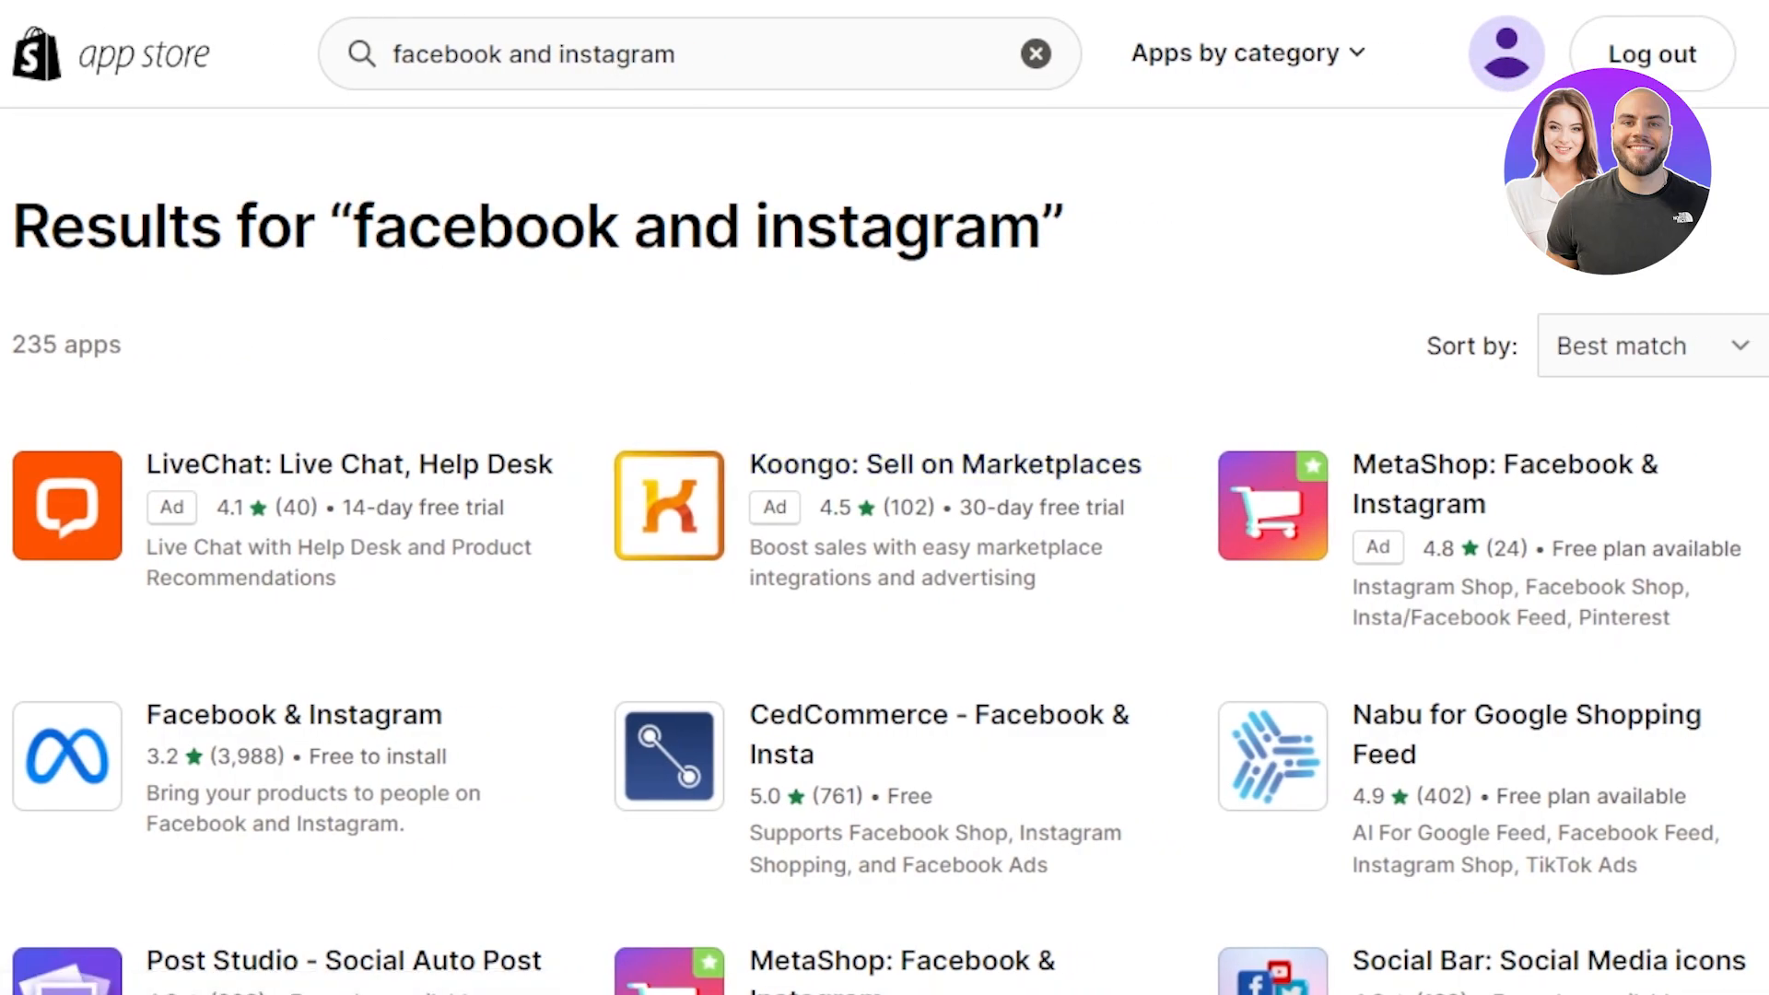
pyautogui.scroll(-1, 600, 450)
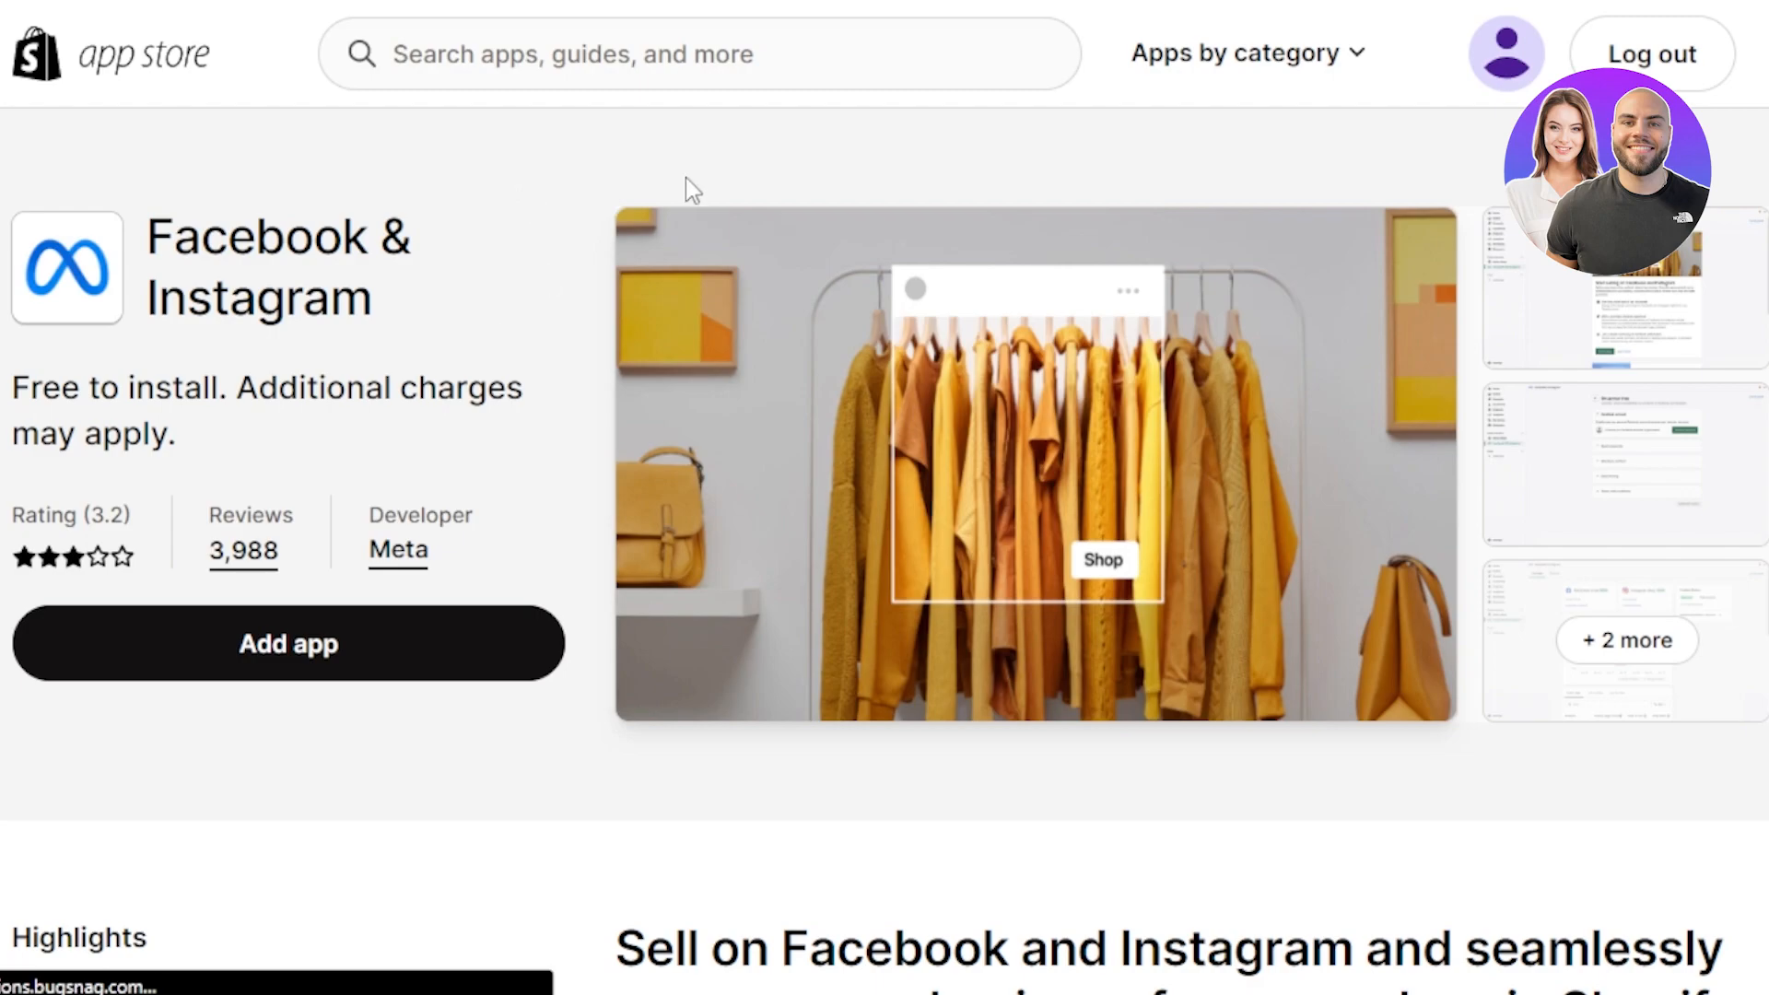
pyautogui.click(296, 648)
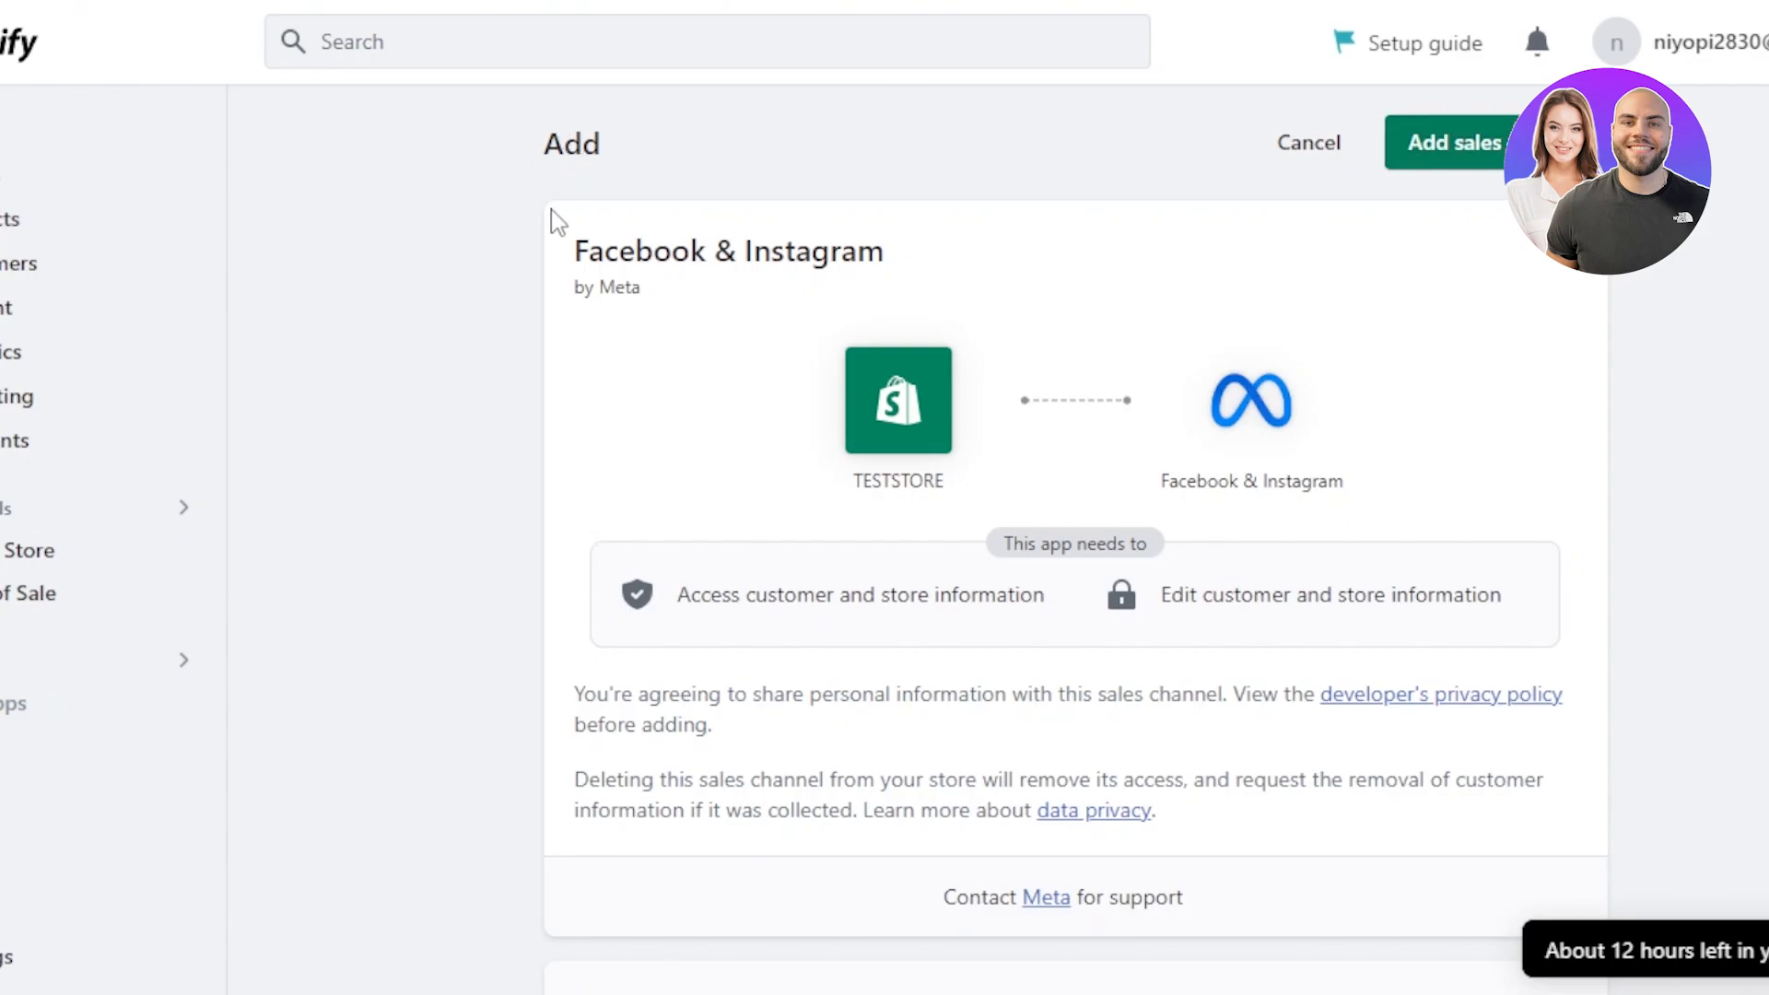
pyautogui.click(1465, 150)
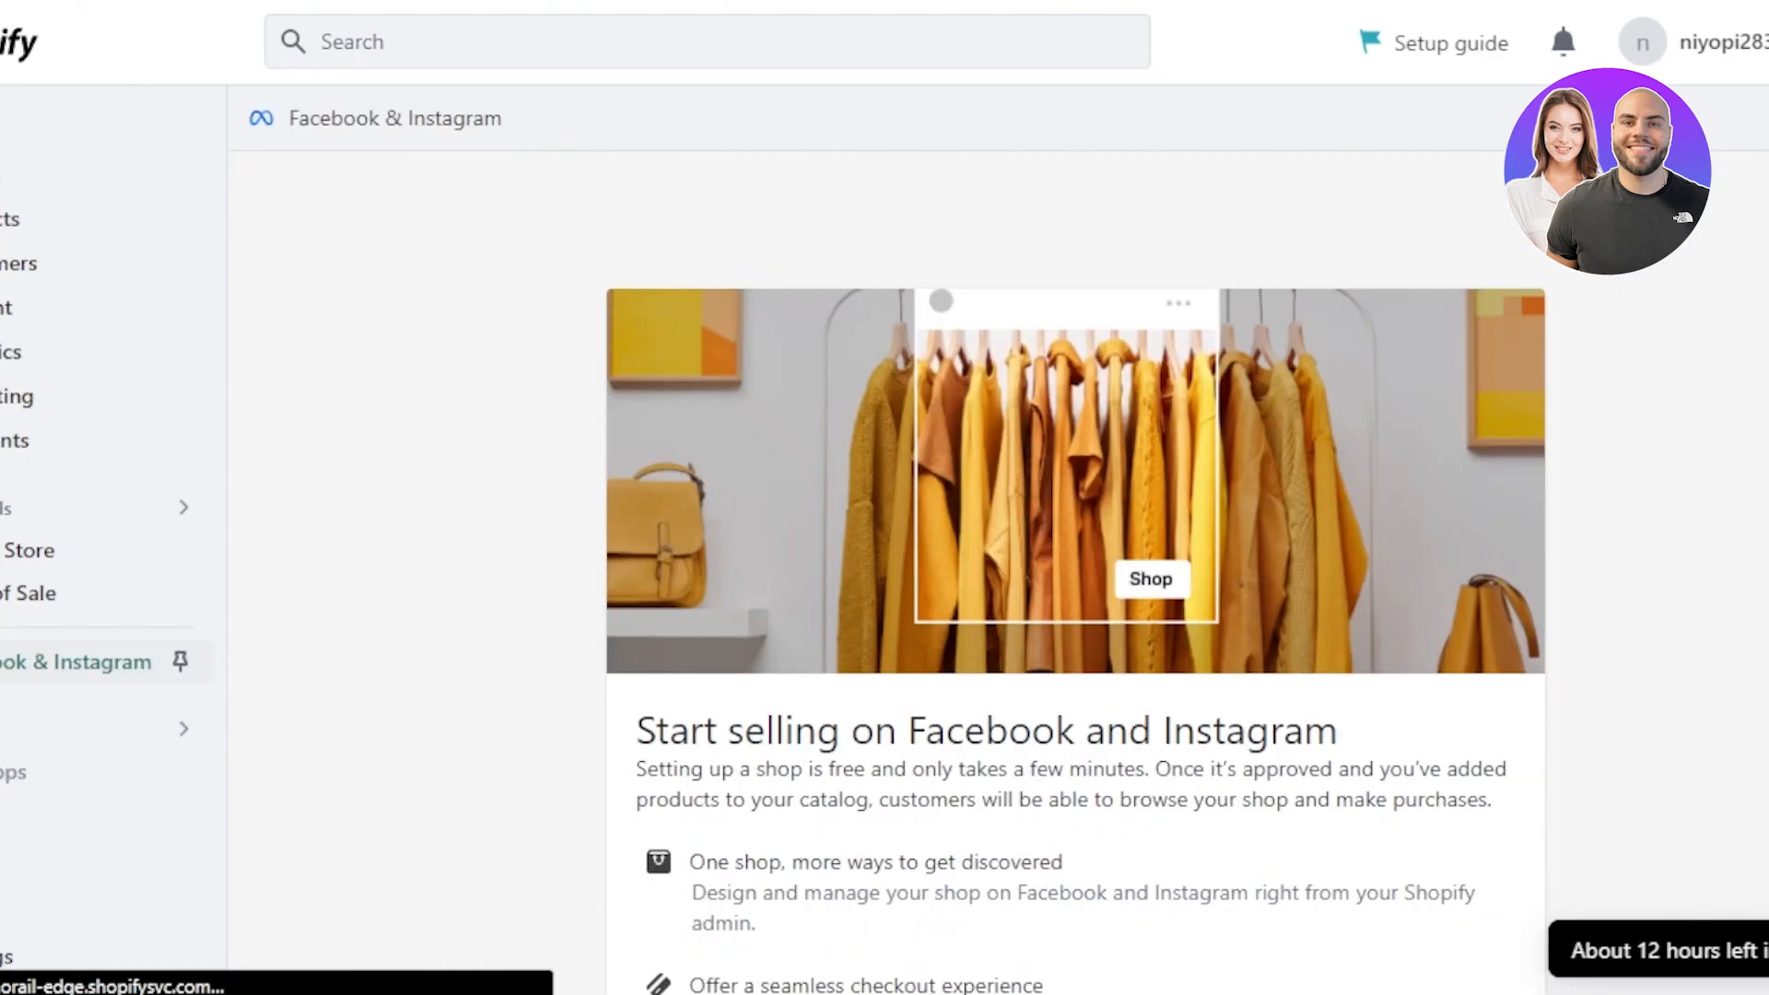
# - Start the setup for selling on Facebook and Instagram and connect the personal Facebook account, confirming the account switch
pyautogui.scroll(-2, 1076, 571)
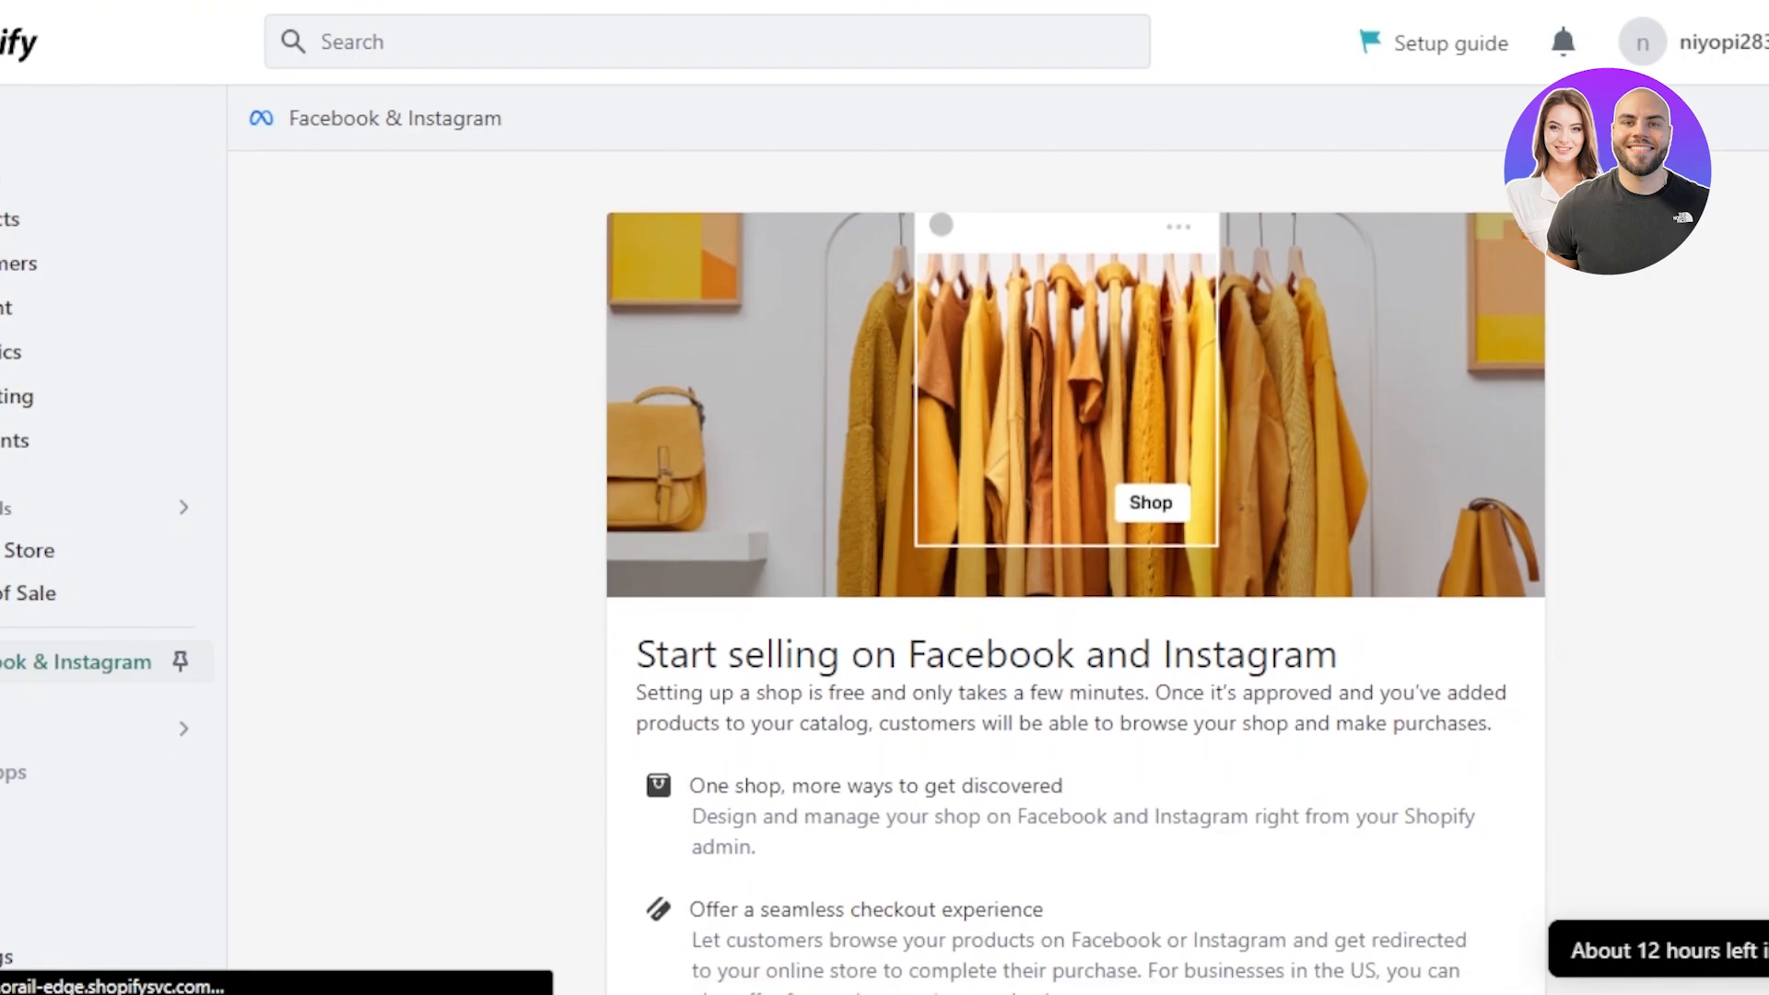
pyautogui.scroll(-4, 1075, 571)
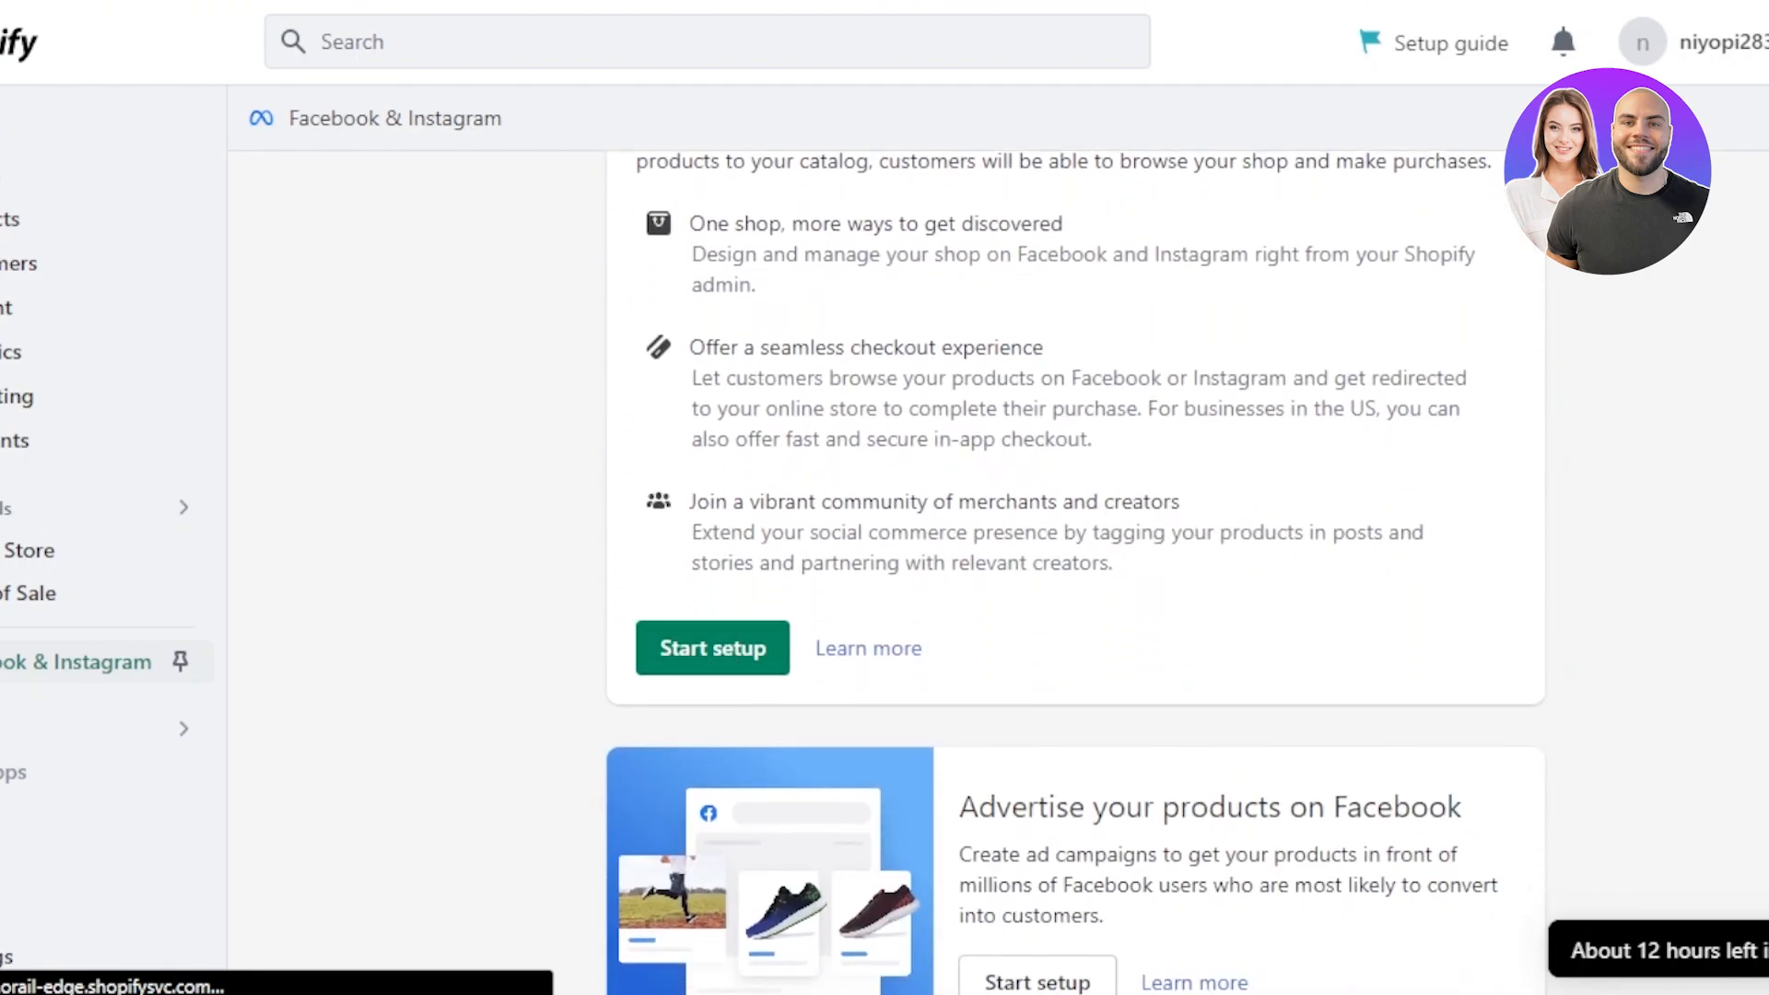
pyautogui.scroll(-2, 1766, 663)
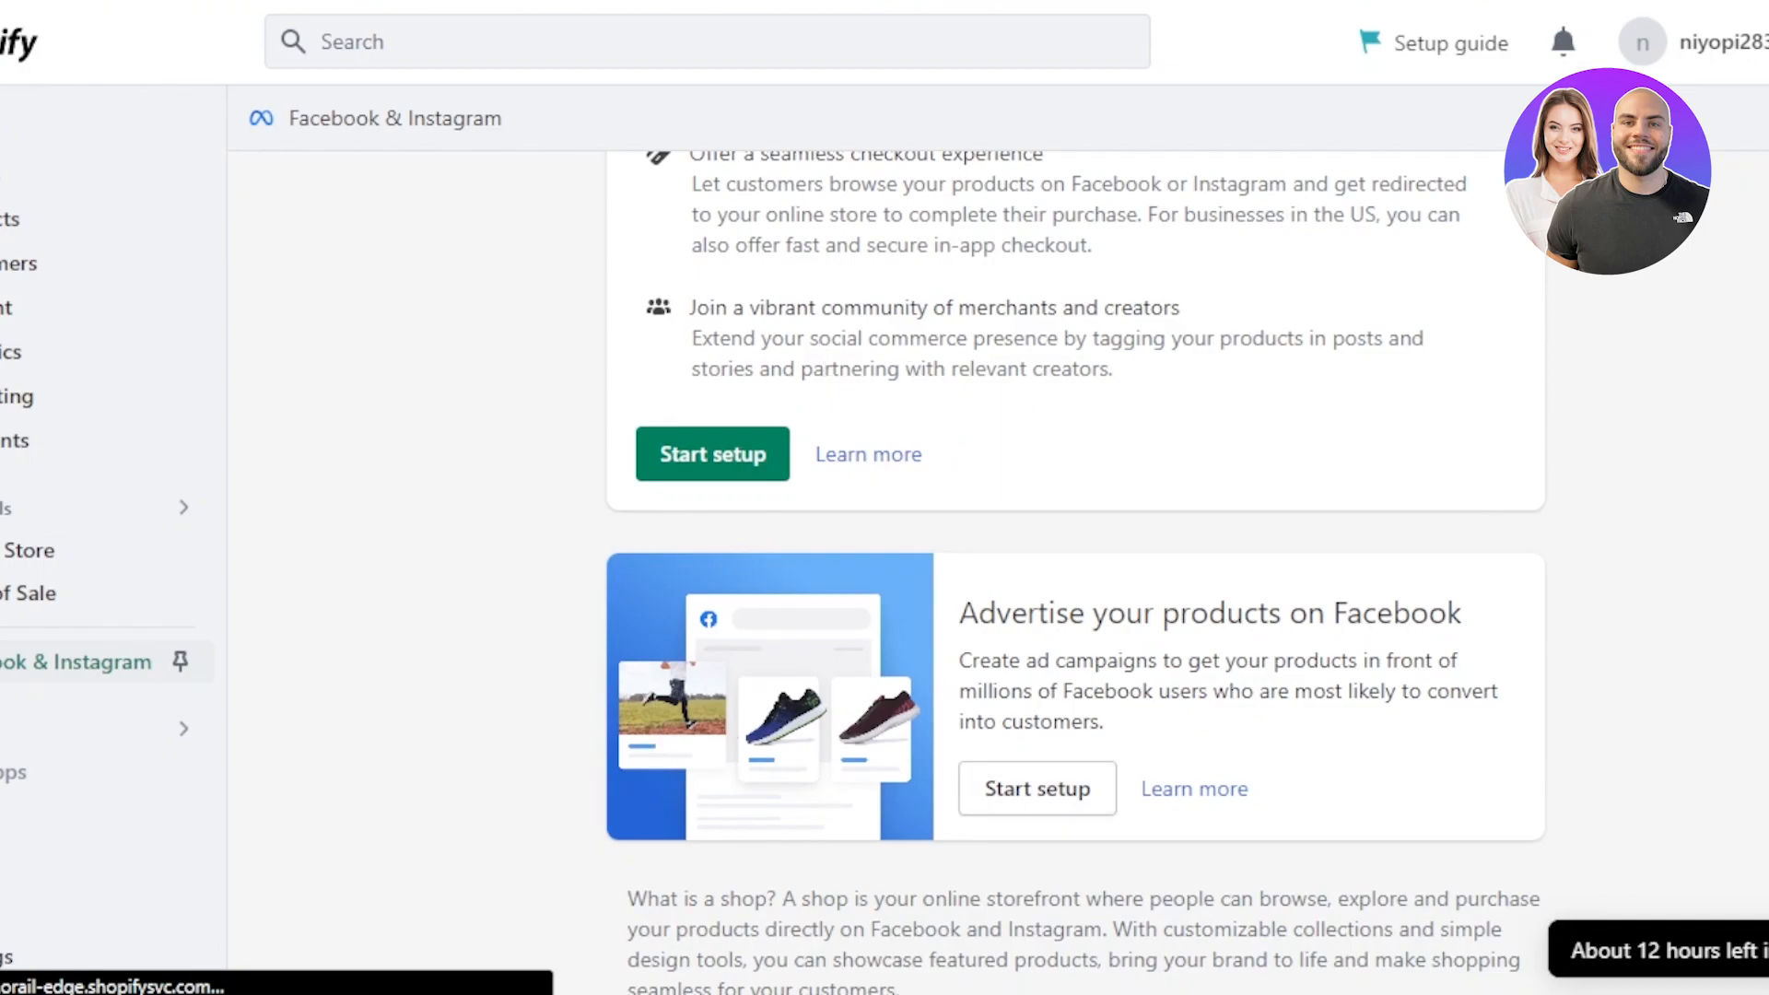
pyautogui.scroll(4, 1367, 497)
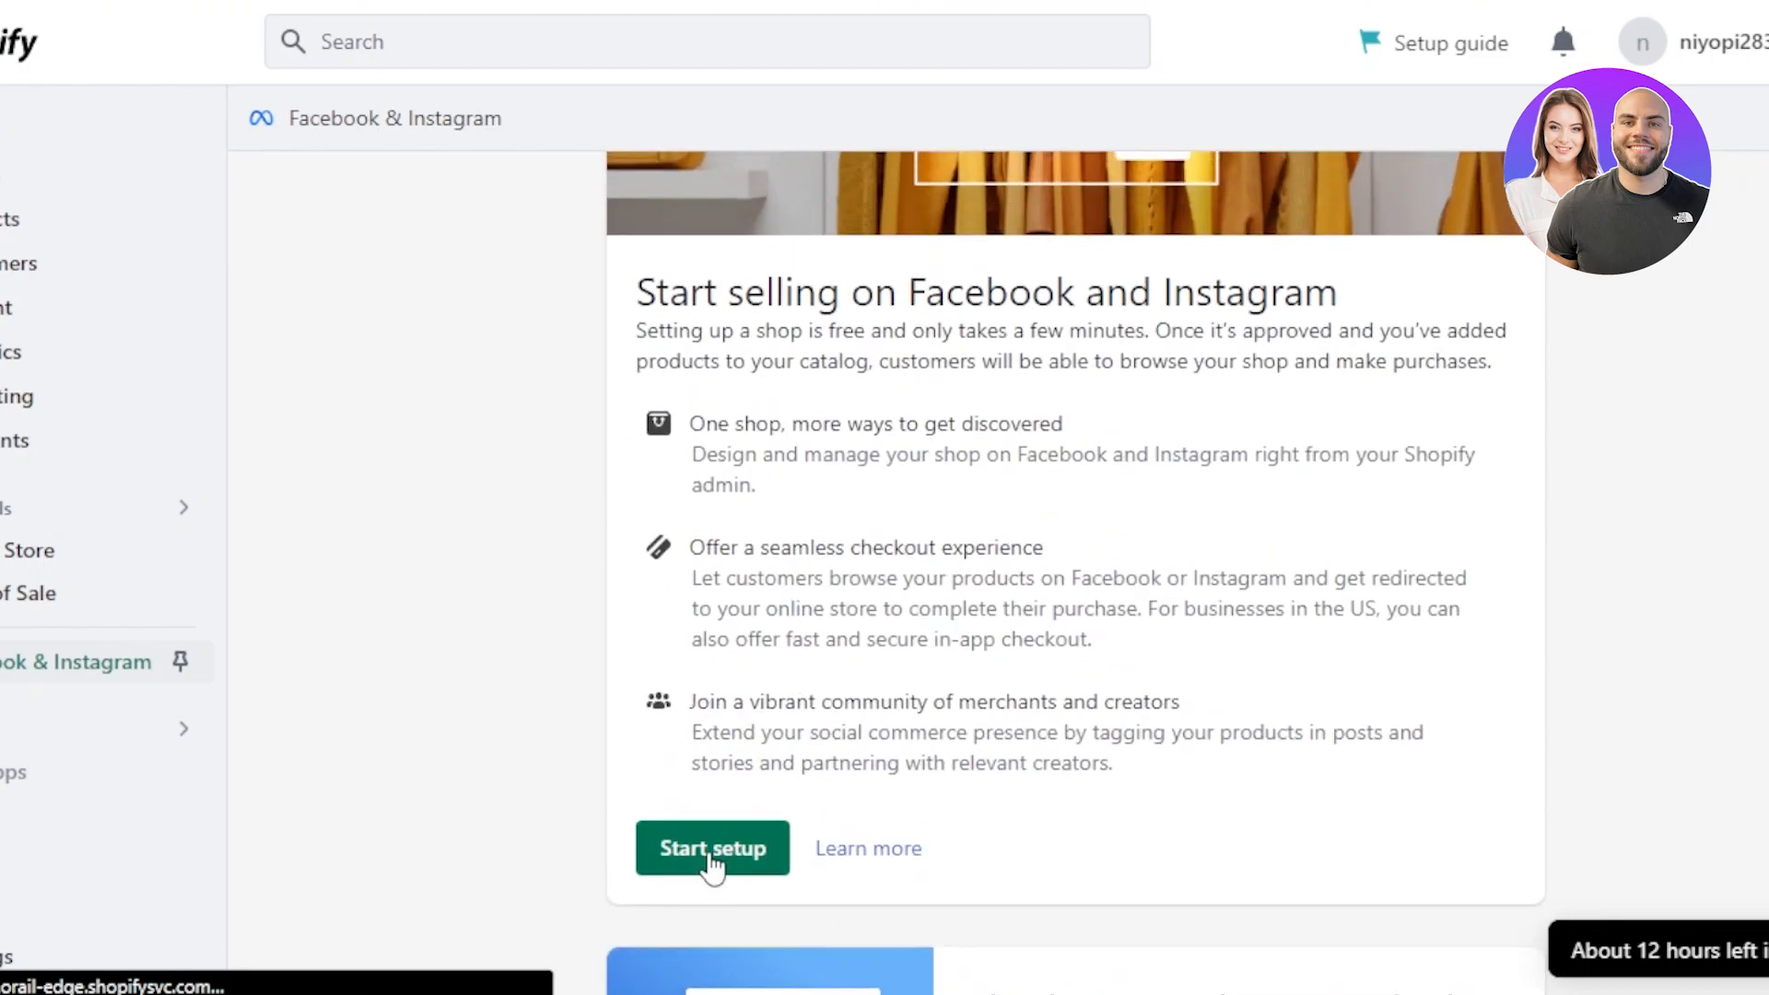
pyautogui.click(712, 861)
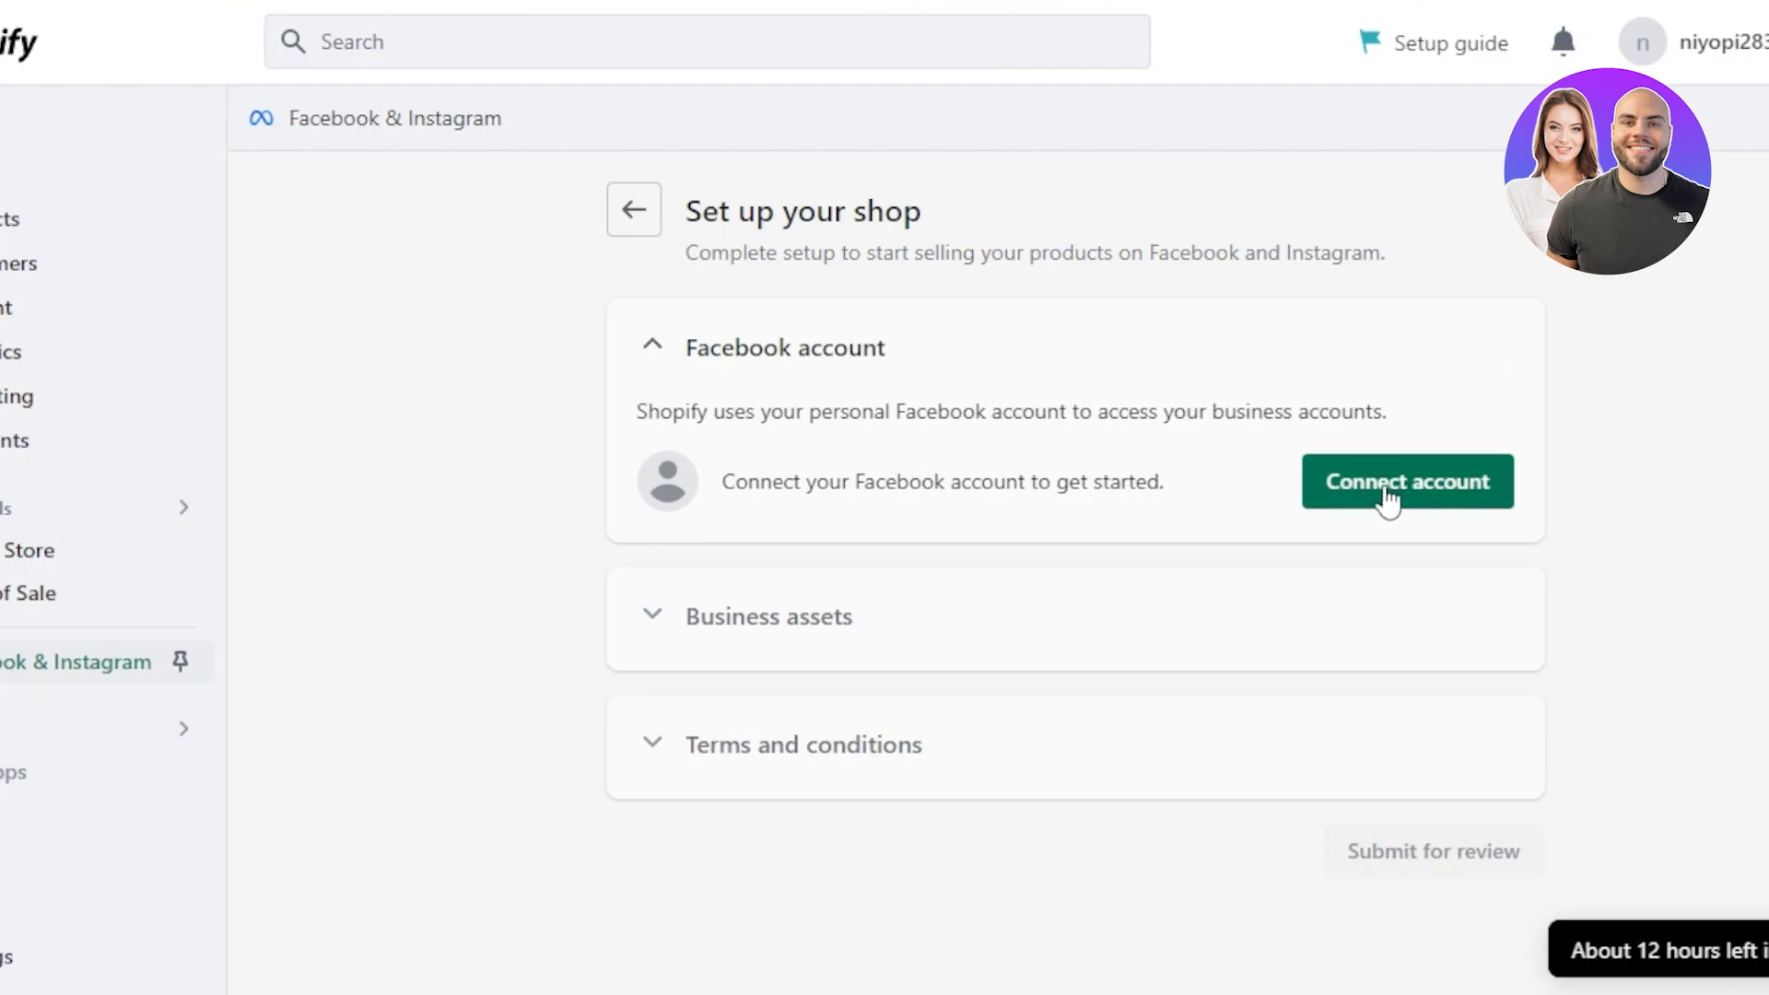
pyautogui.click(1455, 487)
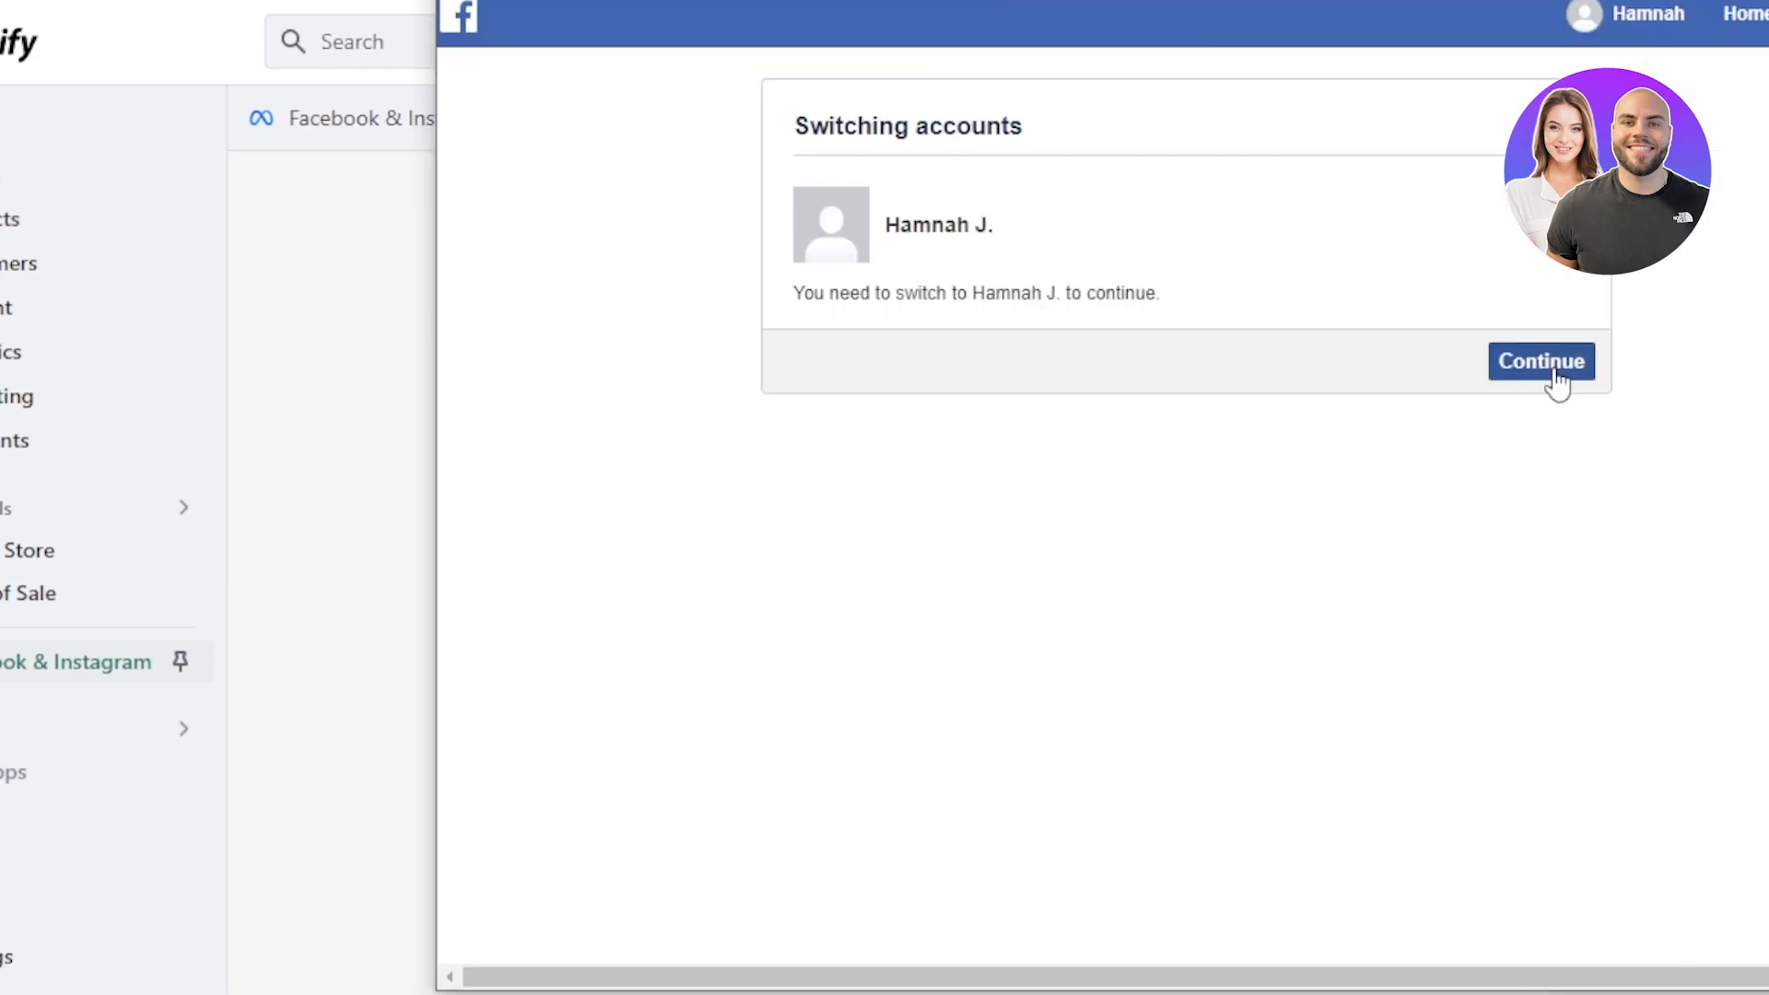
pyautogui.click(1555, 372)
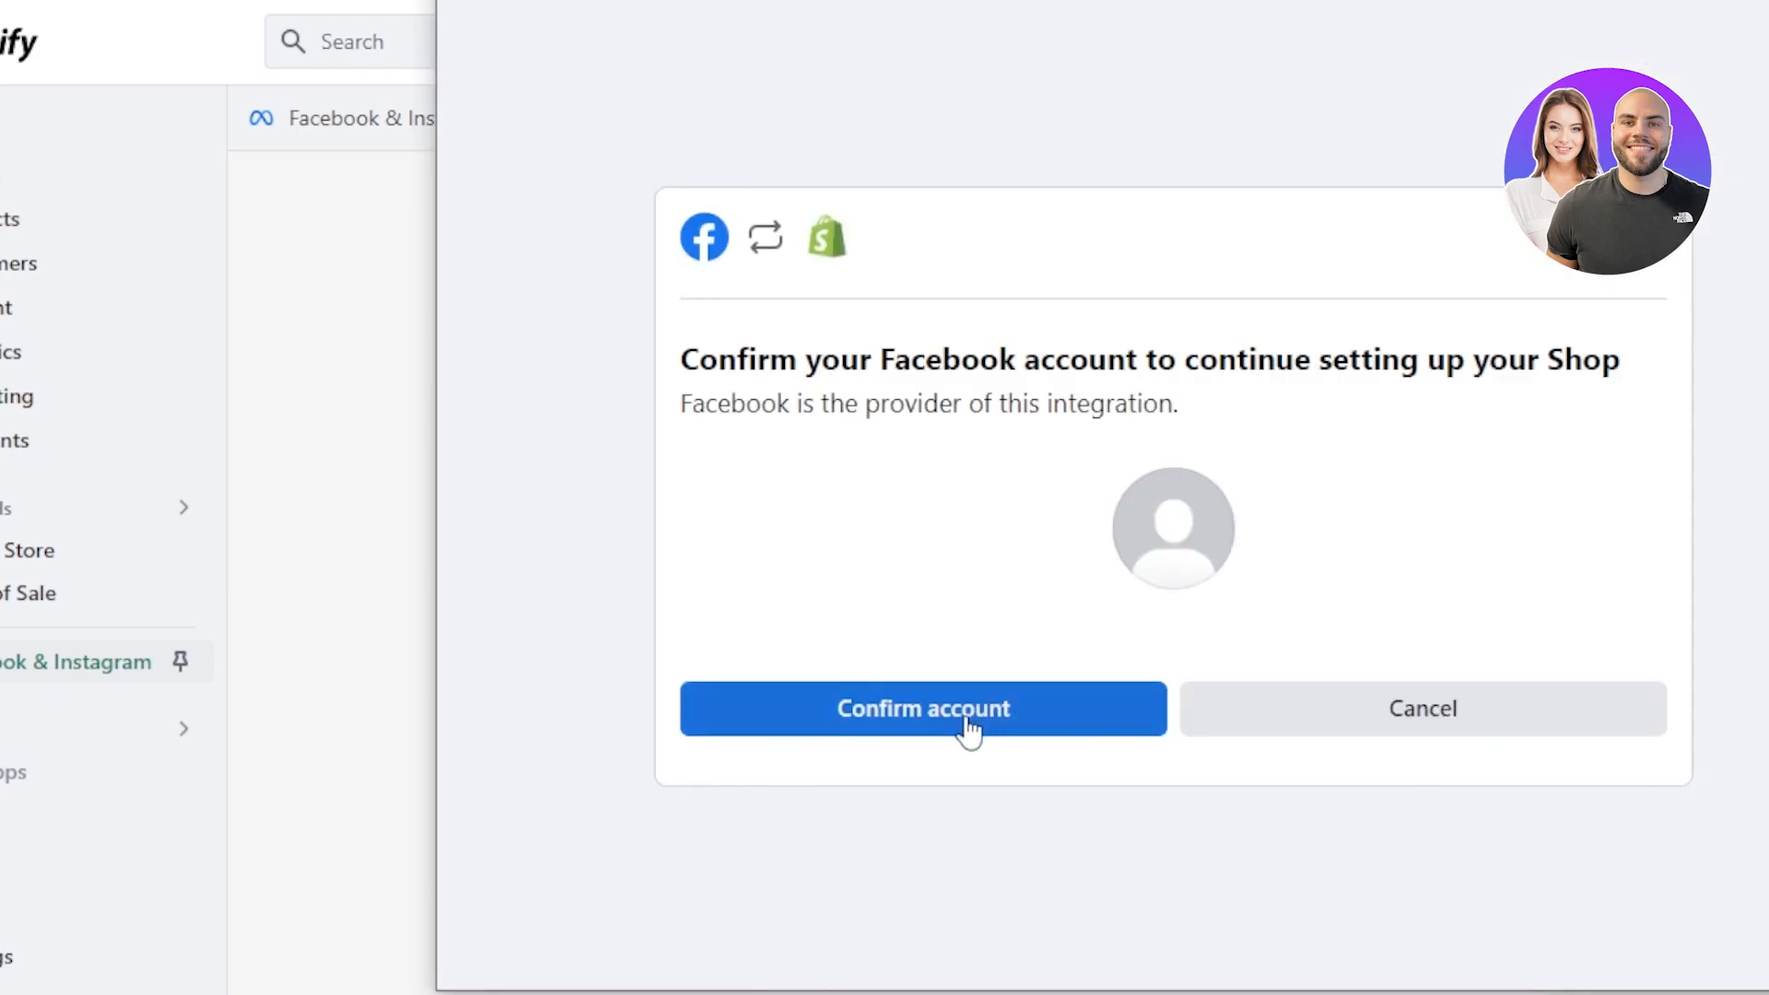
pyautogui.click(968, 728)
pyautogui.click(958, 714)
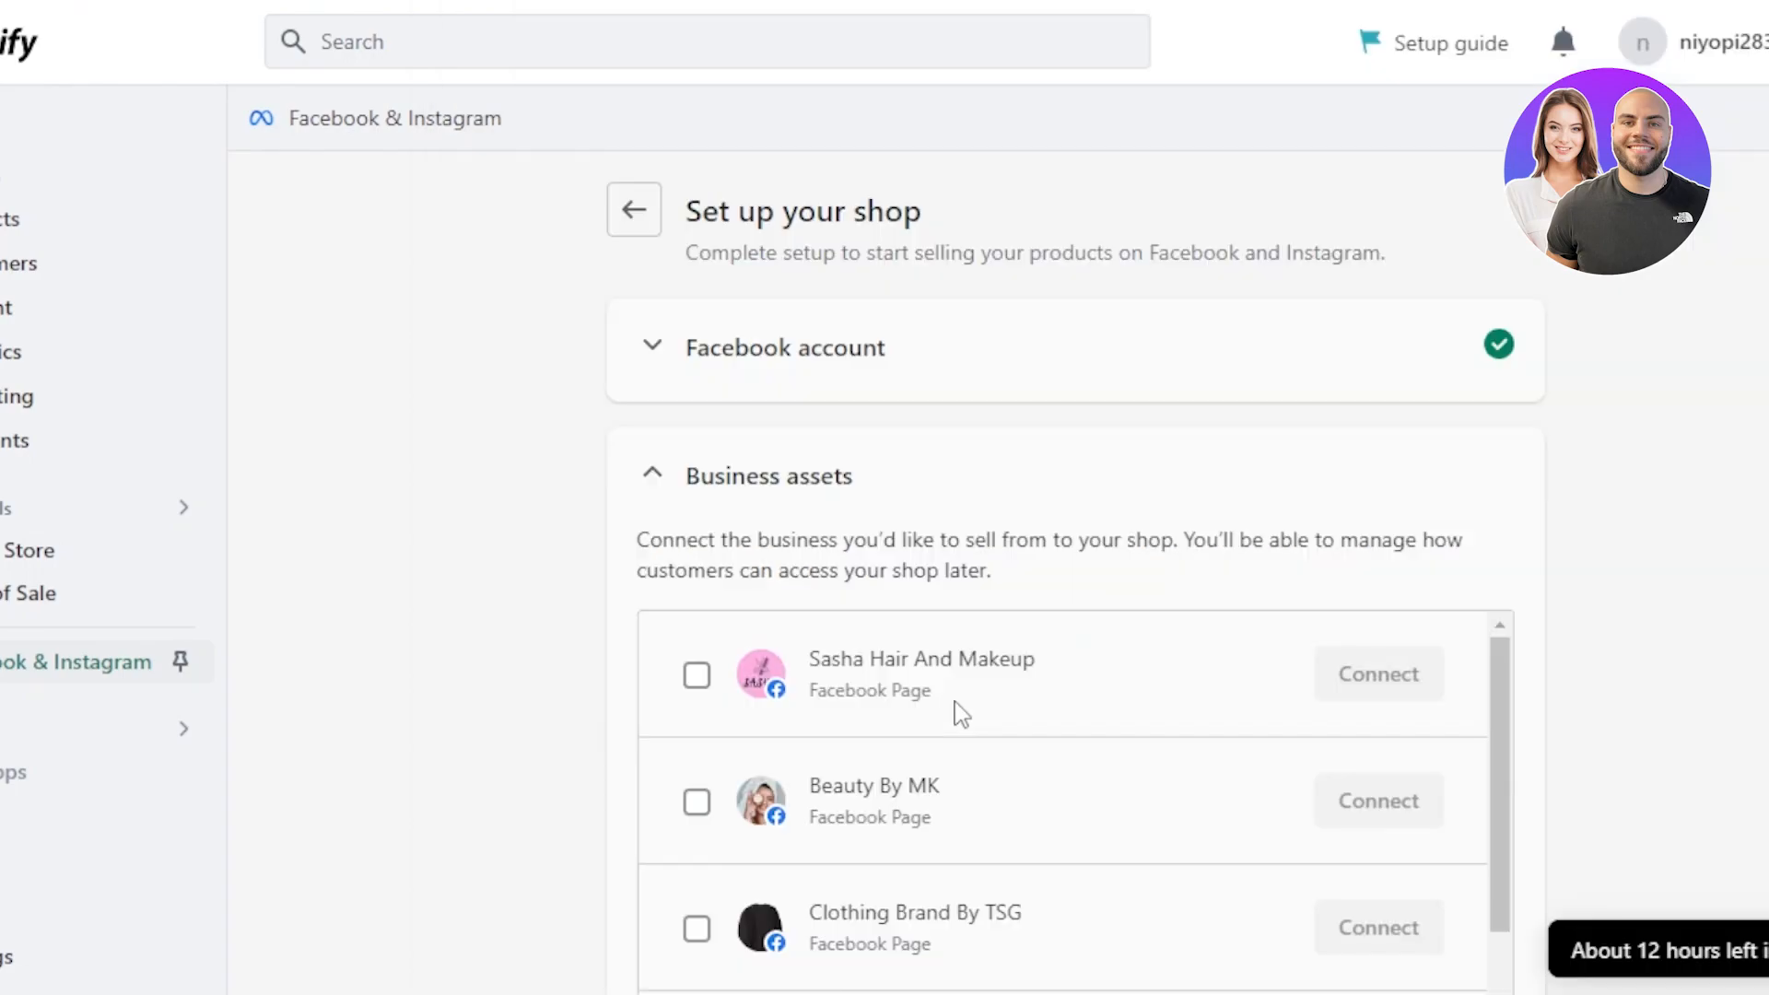
# - Connect the Sasha Hair And Makeup Facebook Page to the shop using the existing How to Digital business account
pyautogui.scroll(-3, 1730, 544)
pyautogui.scroll(2, 1731, 543)
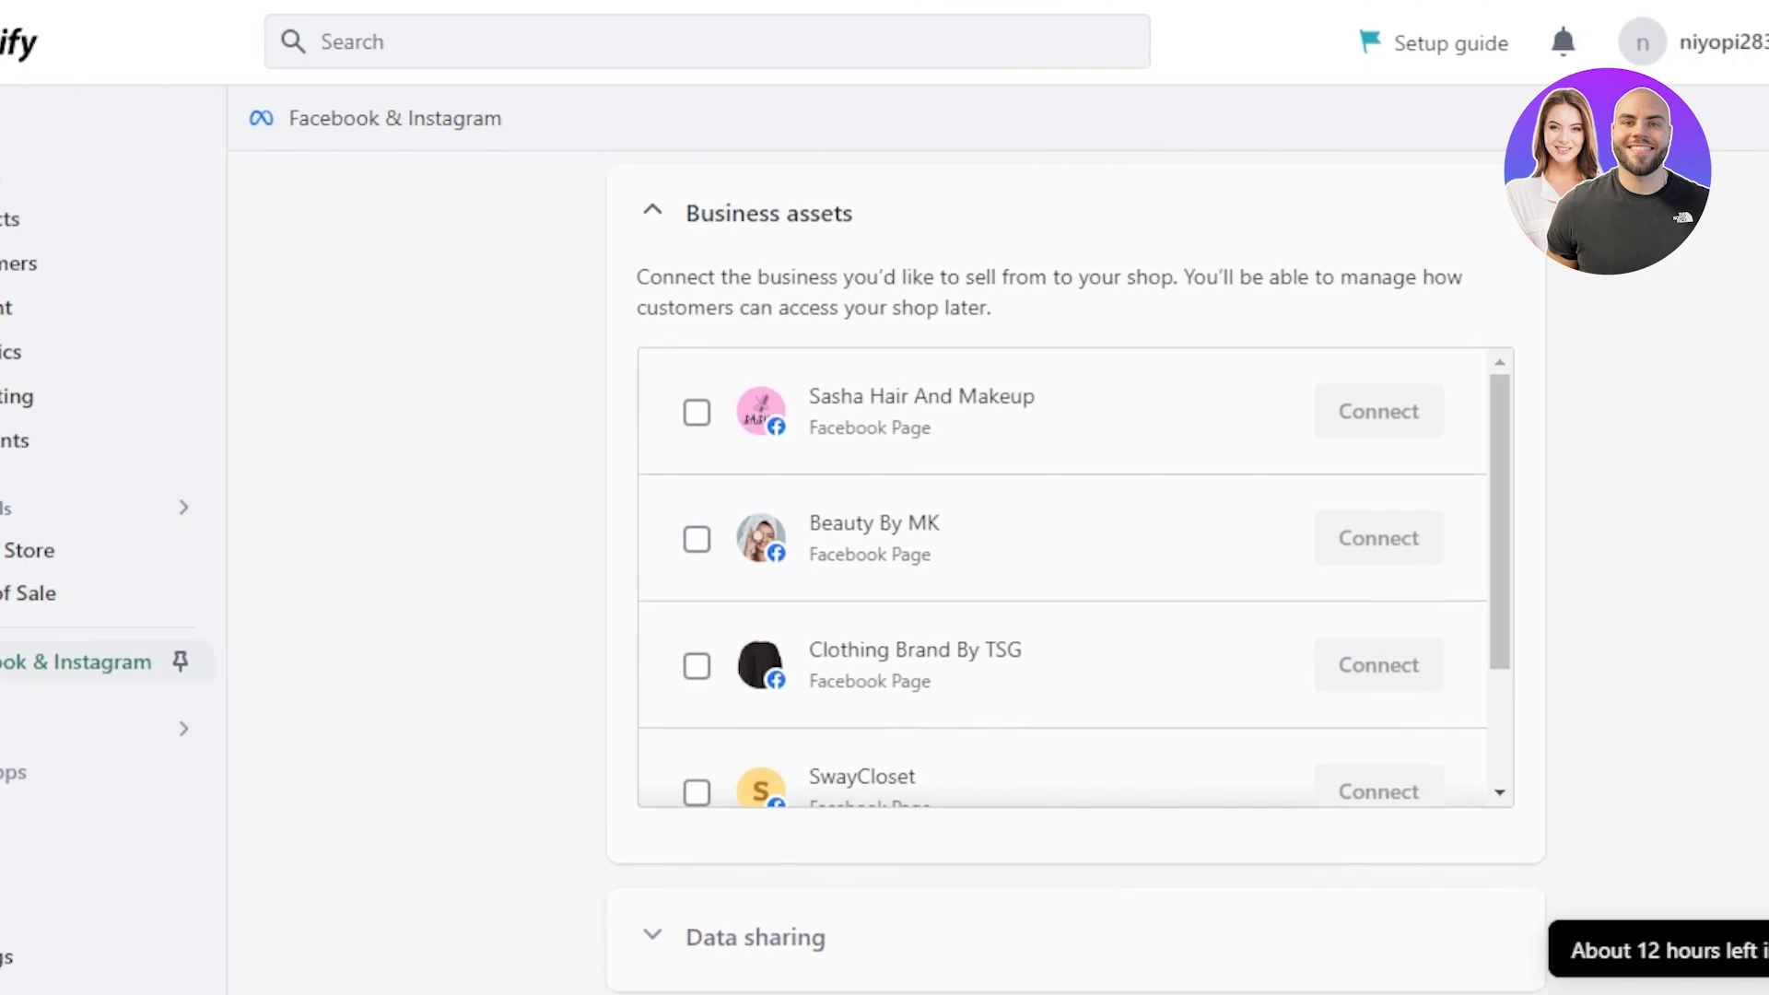
pyautogui.scroll(-1, 1076, 581)
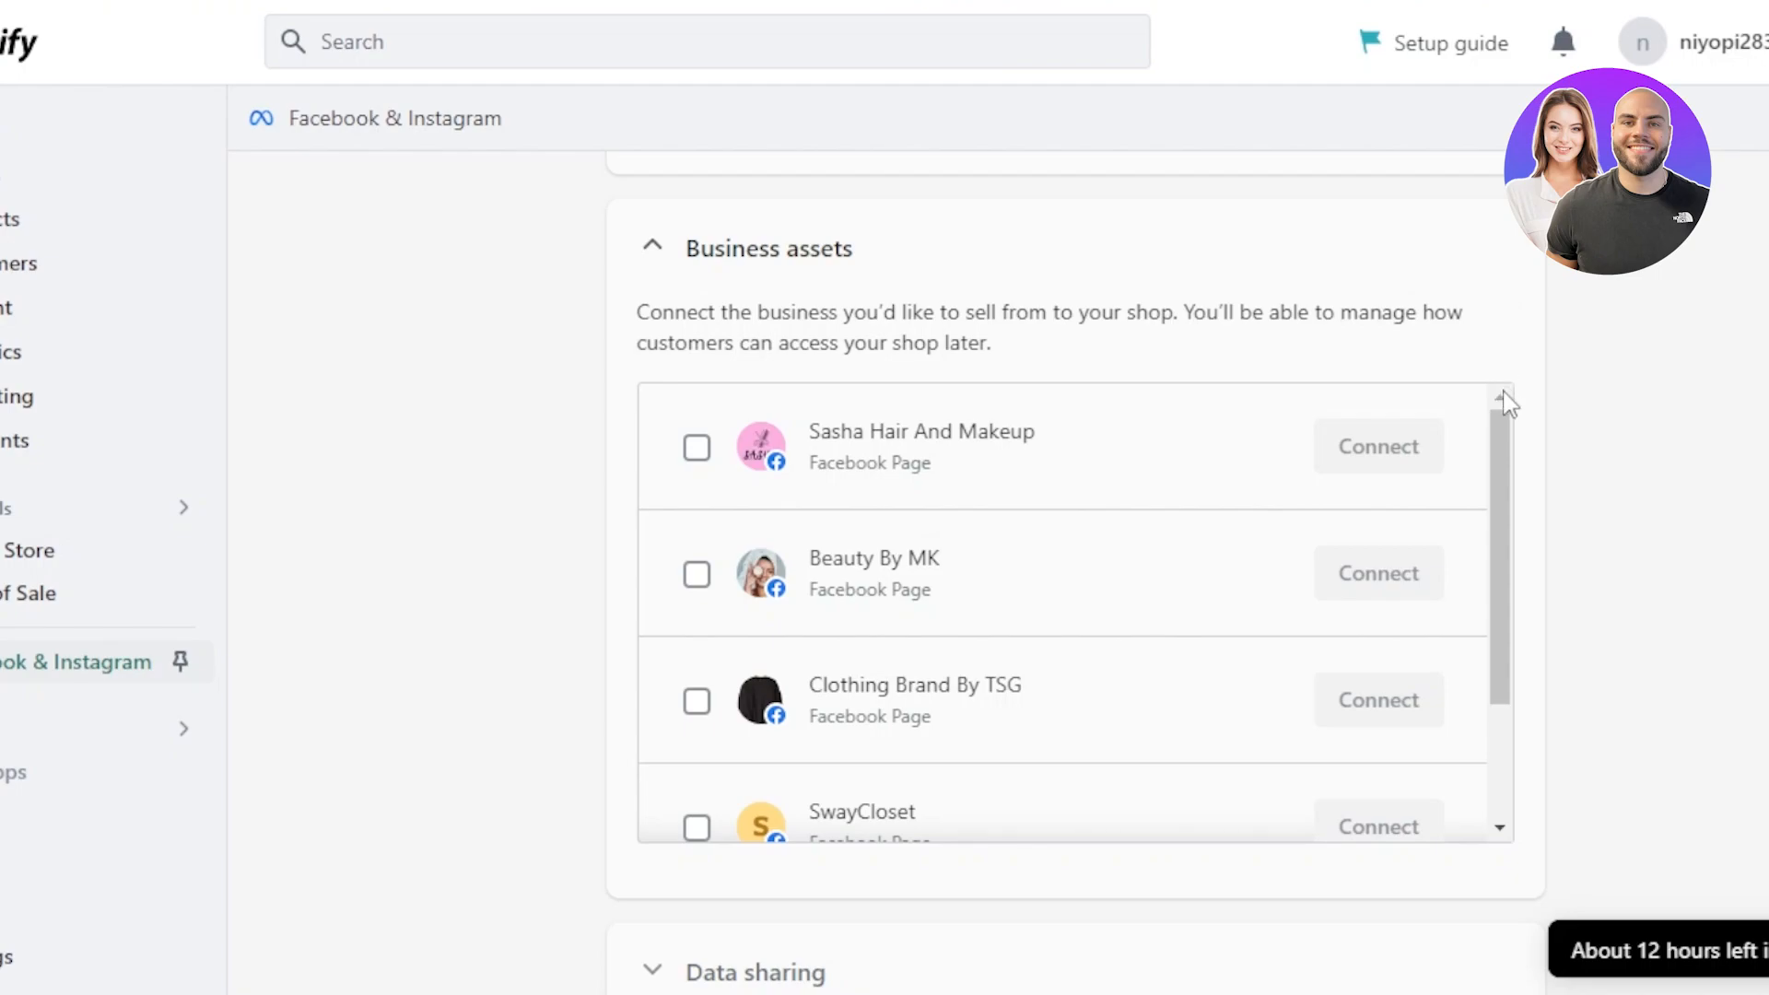
pyautogui.moveTo(1505, 451); pyautogui.dragTo(1497, 406)
pyautogui.moveTo(1497, 479)
pyautogui.mouseDown()
pyautogui.moveTo(1499, 597)
pyautogui.moveTo(1493, 474)
pyautogui.moveTo(1507, 588)
pyautogui.moveTo(1510, 512)
pyautogui.mouseUp()
pyautogui.click(699, 450)
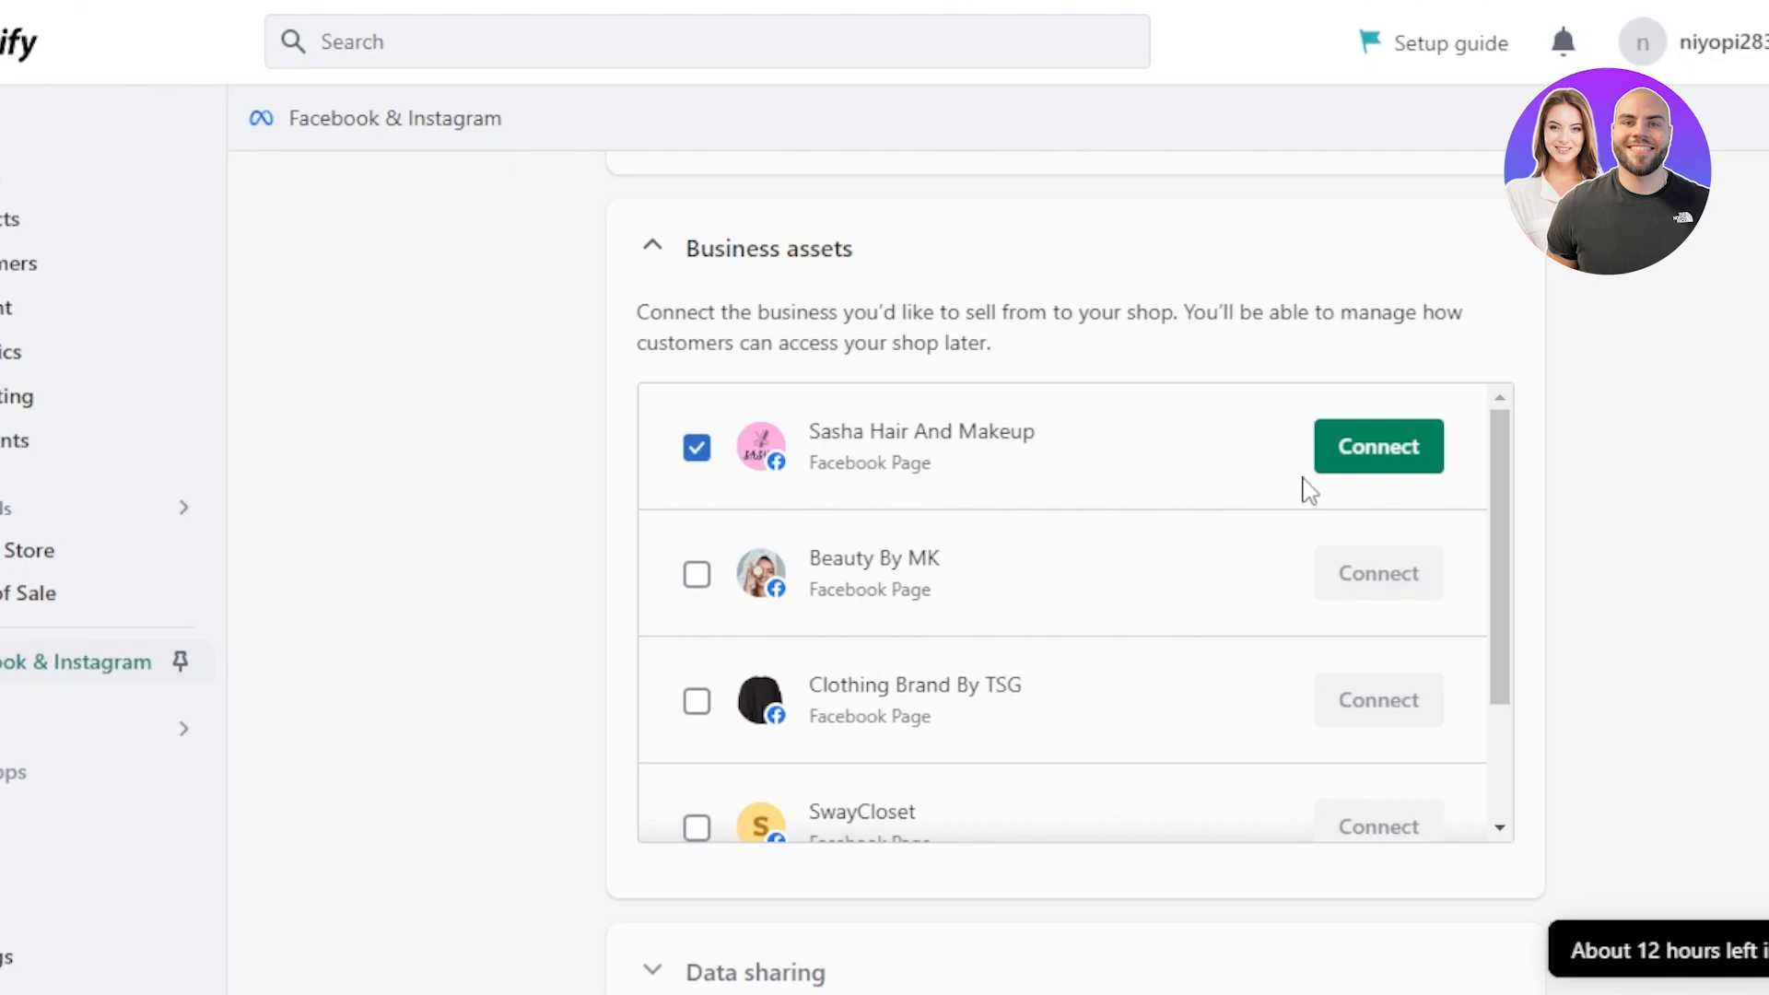
pyautogui.click(1407, 449)
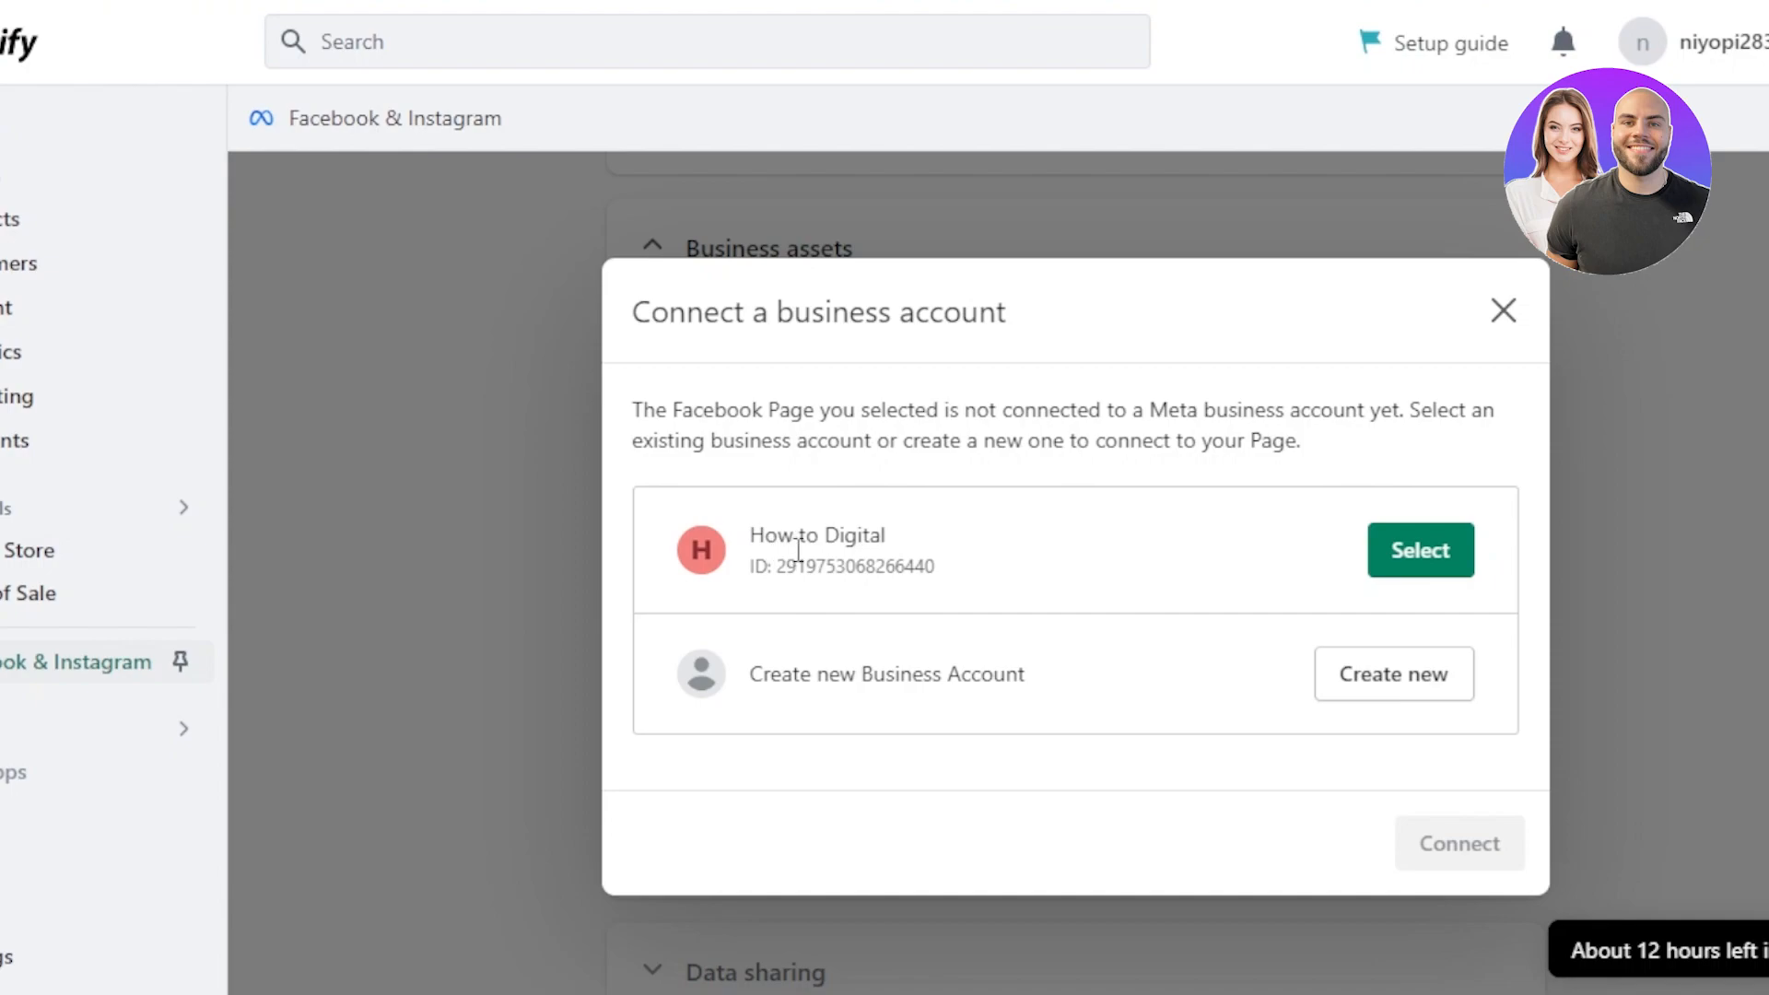
pyautogui.click(1415, 562)
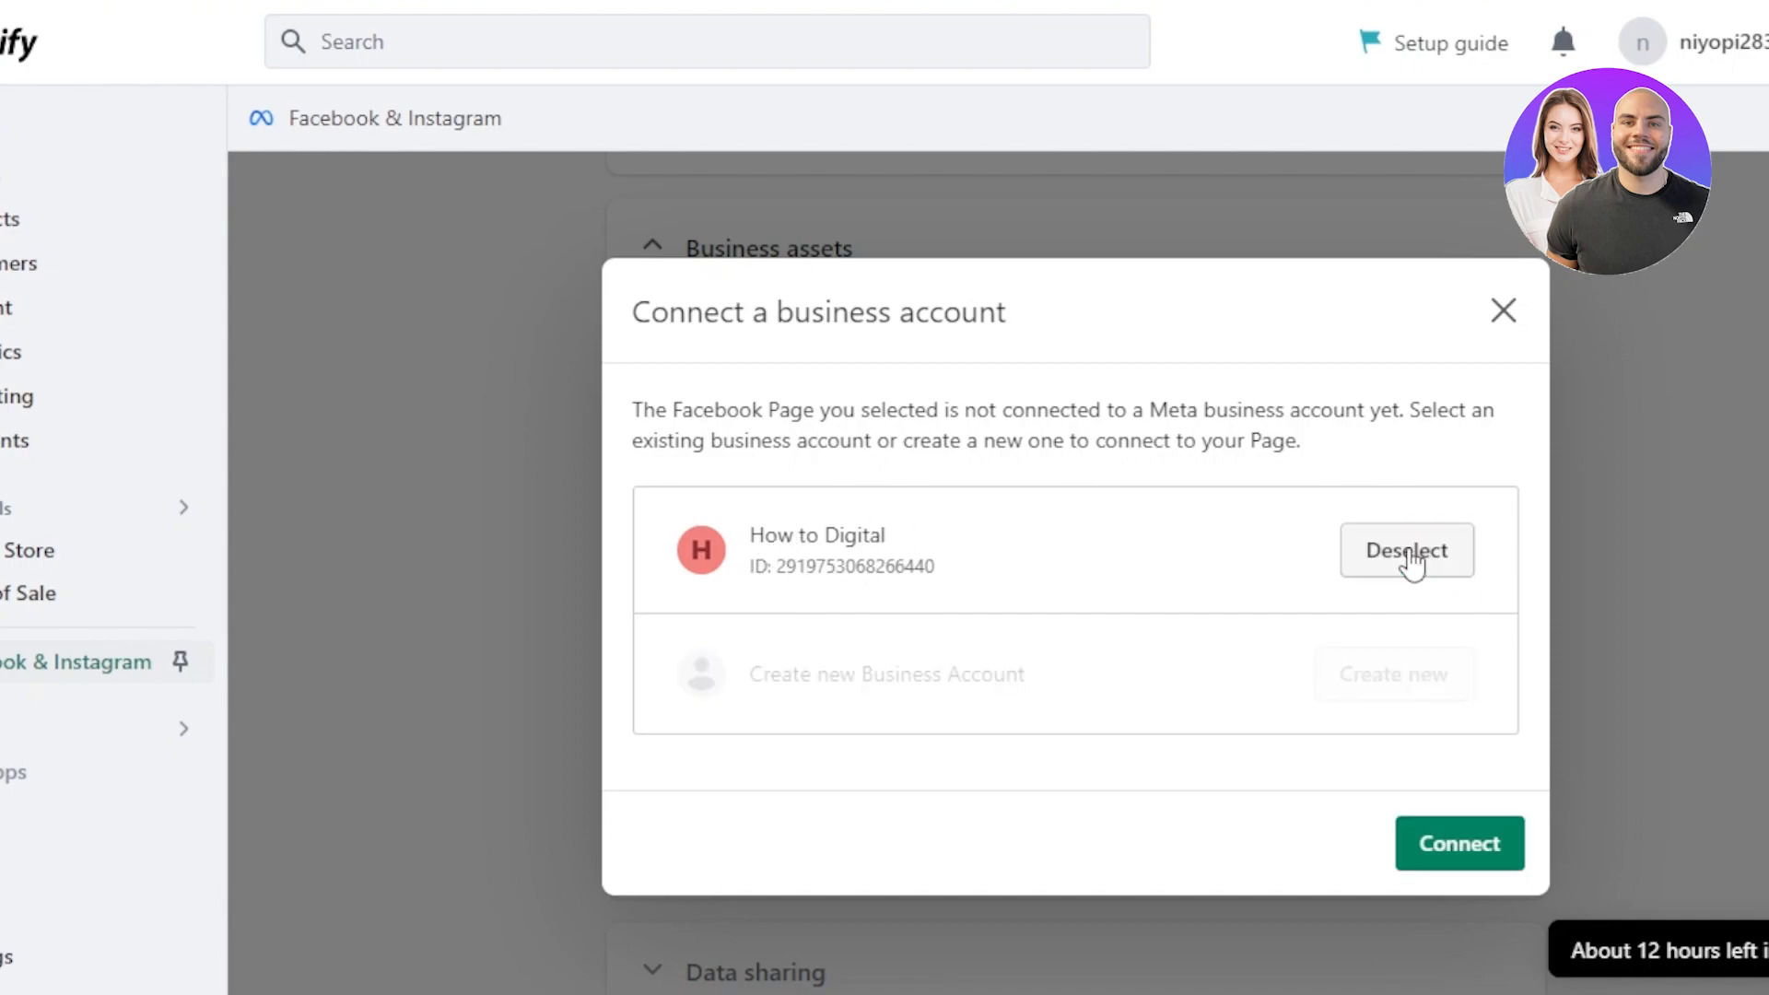
pyautogui.click(1458, 844)
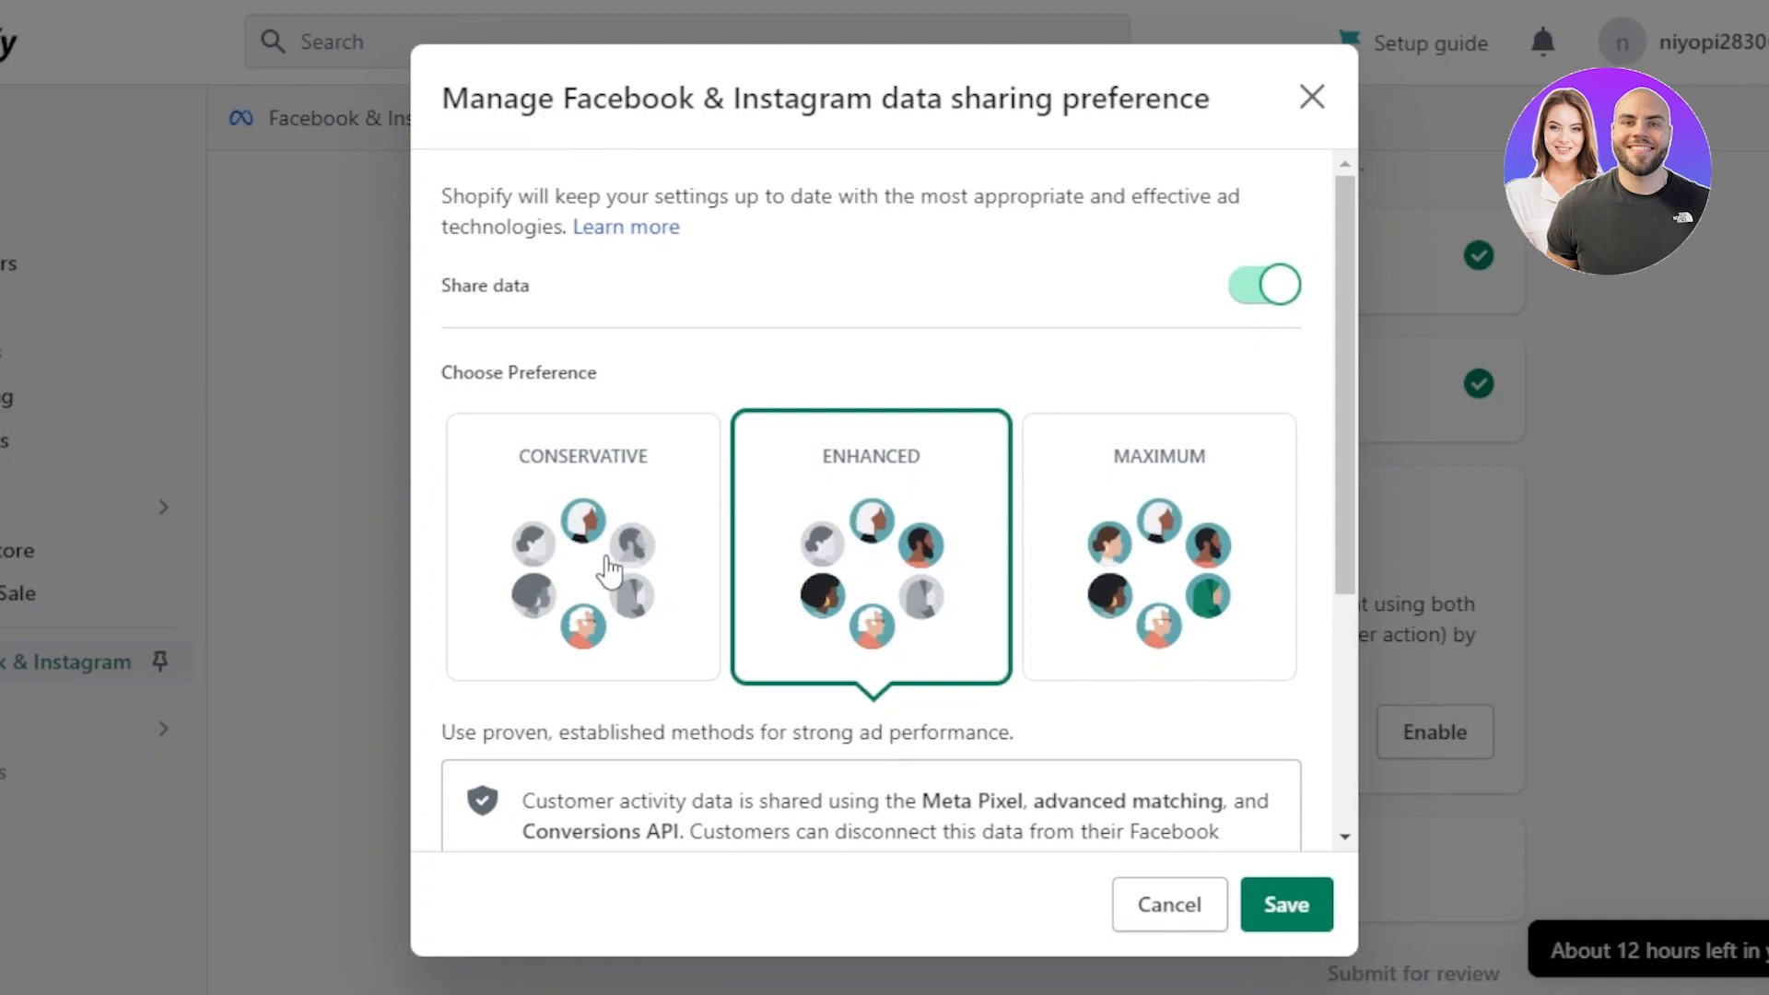
# - Review and save the Enhanced data sharing preference for Facebook & Instagram
pyautogui.moveTo(1351, 308); pyautogui.dragTo(1367, 415)
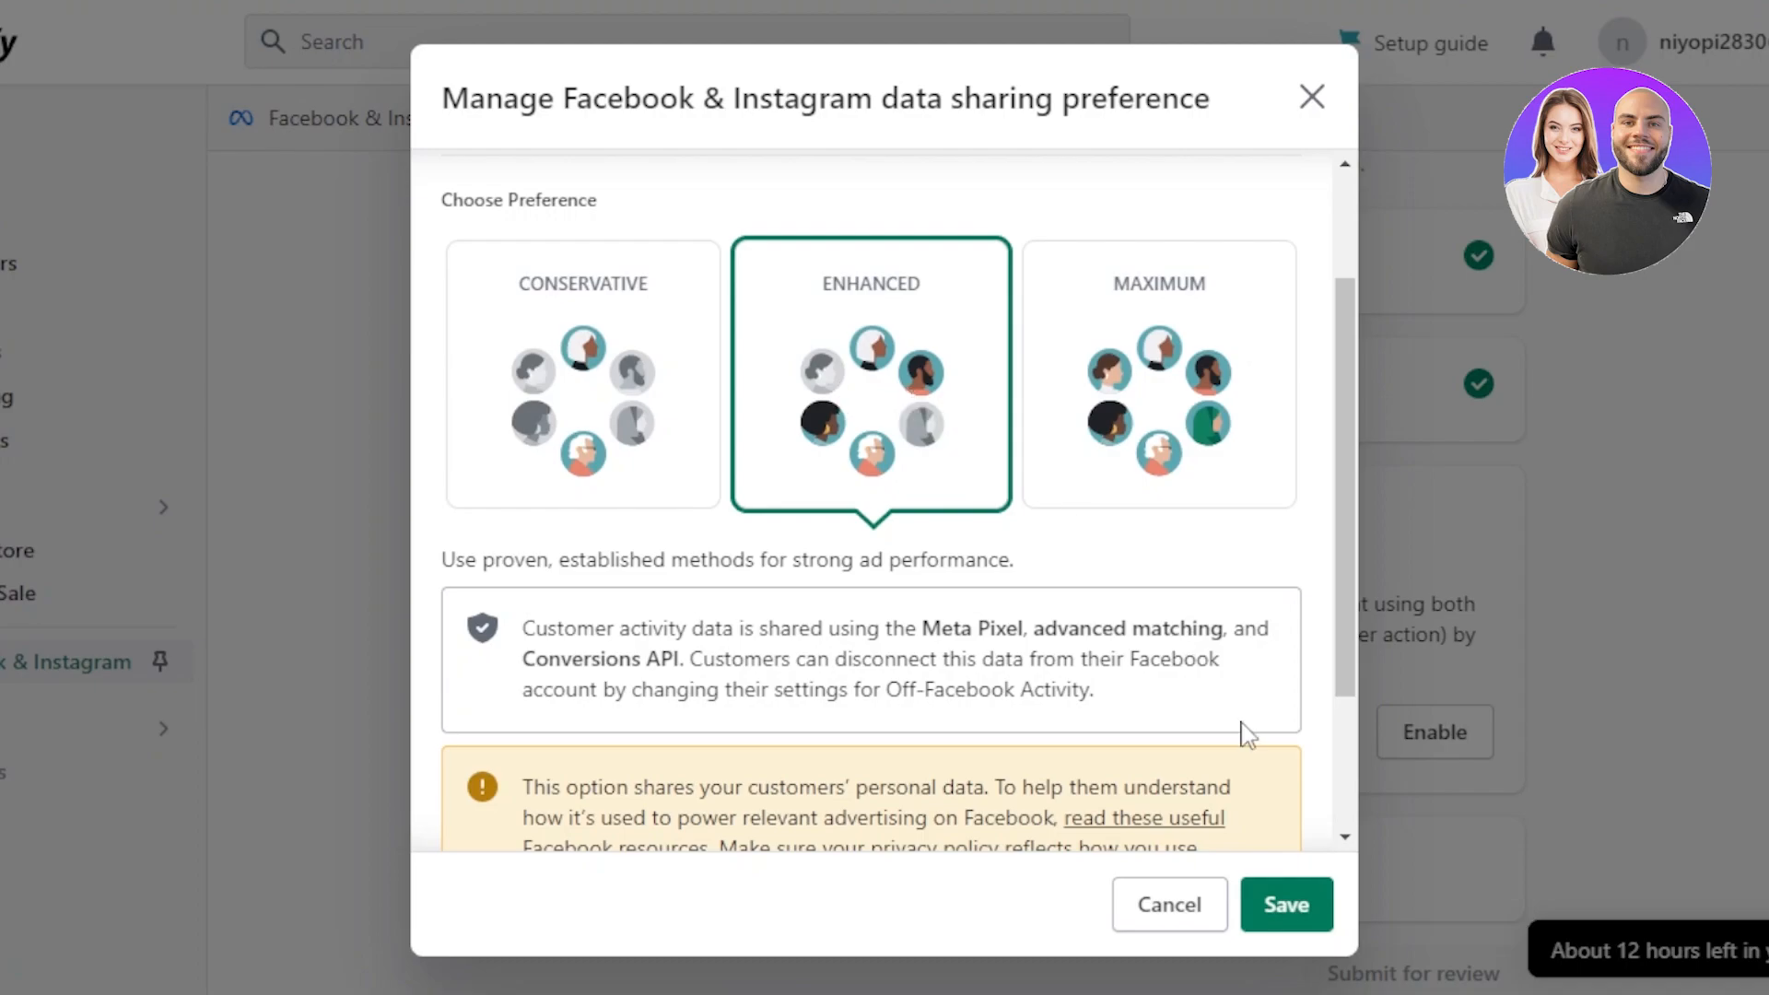
pyautogui.scroll(-3, 1338, 549)
pyautogui.click(1281, 929)
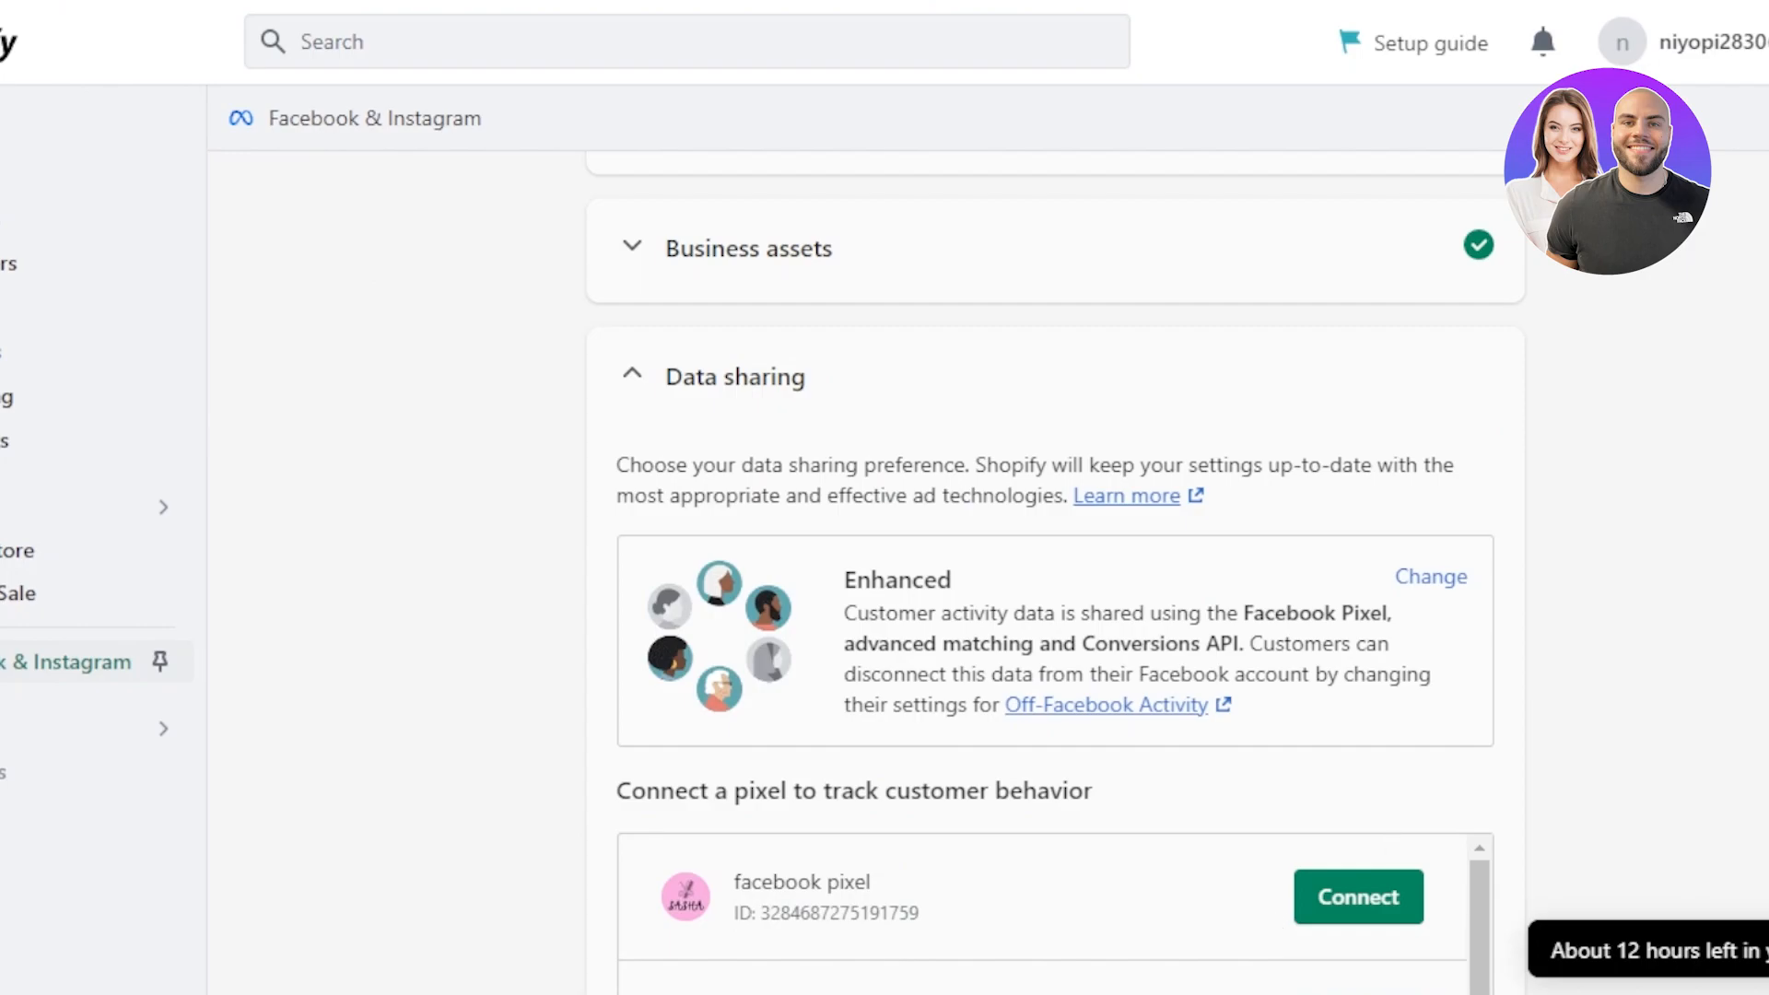
# - Connect the first listed Facebook pixel to track customer behavior and complete the data sharing section
pyautogui.scroll(-4, 1056, 571)
pyautogui.scroll(4, 1056, 572)
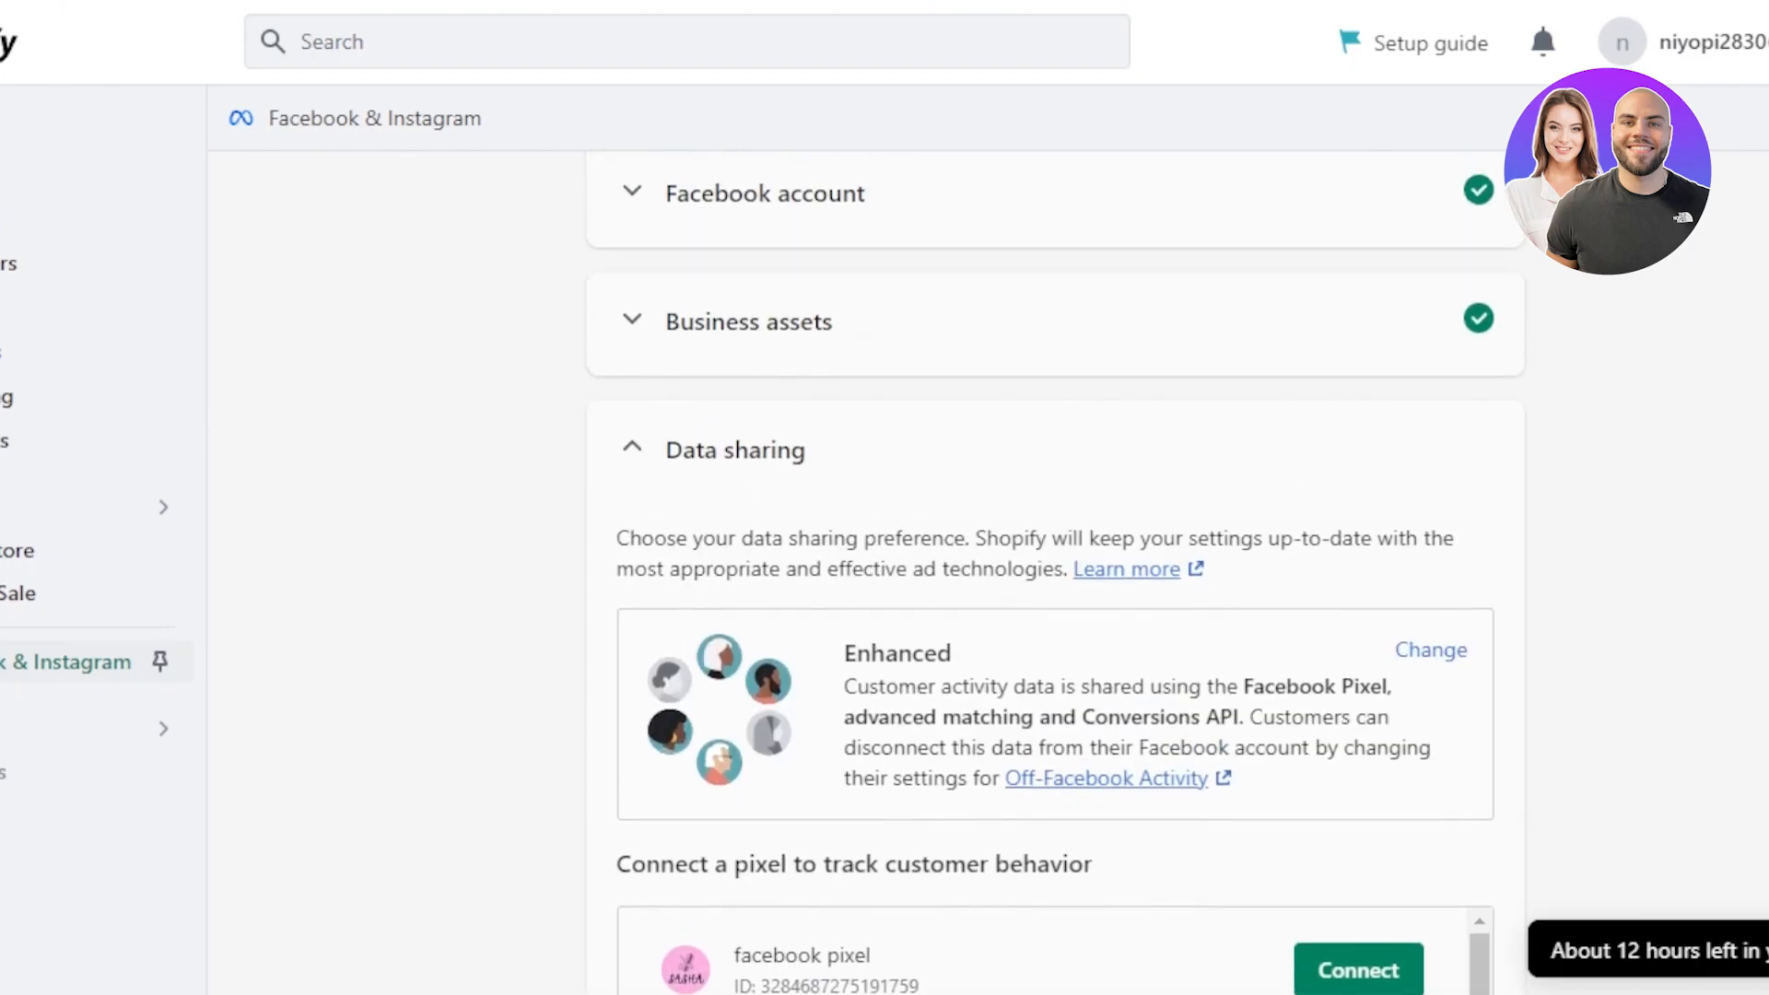
pyautogui.scroll(2, 1056, 571)
pyautogui.scroll(-8, 1056, 572)
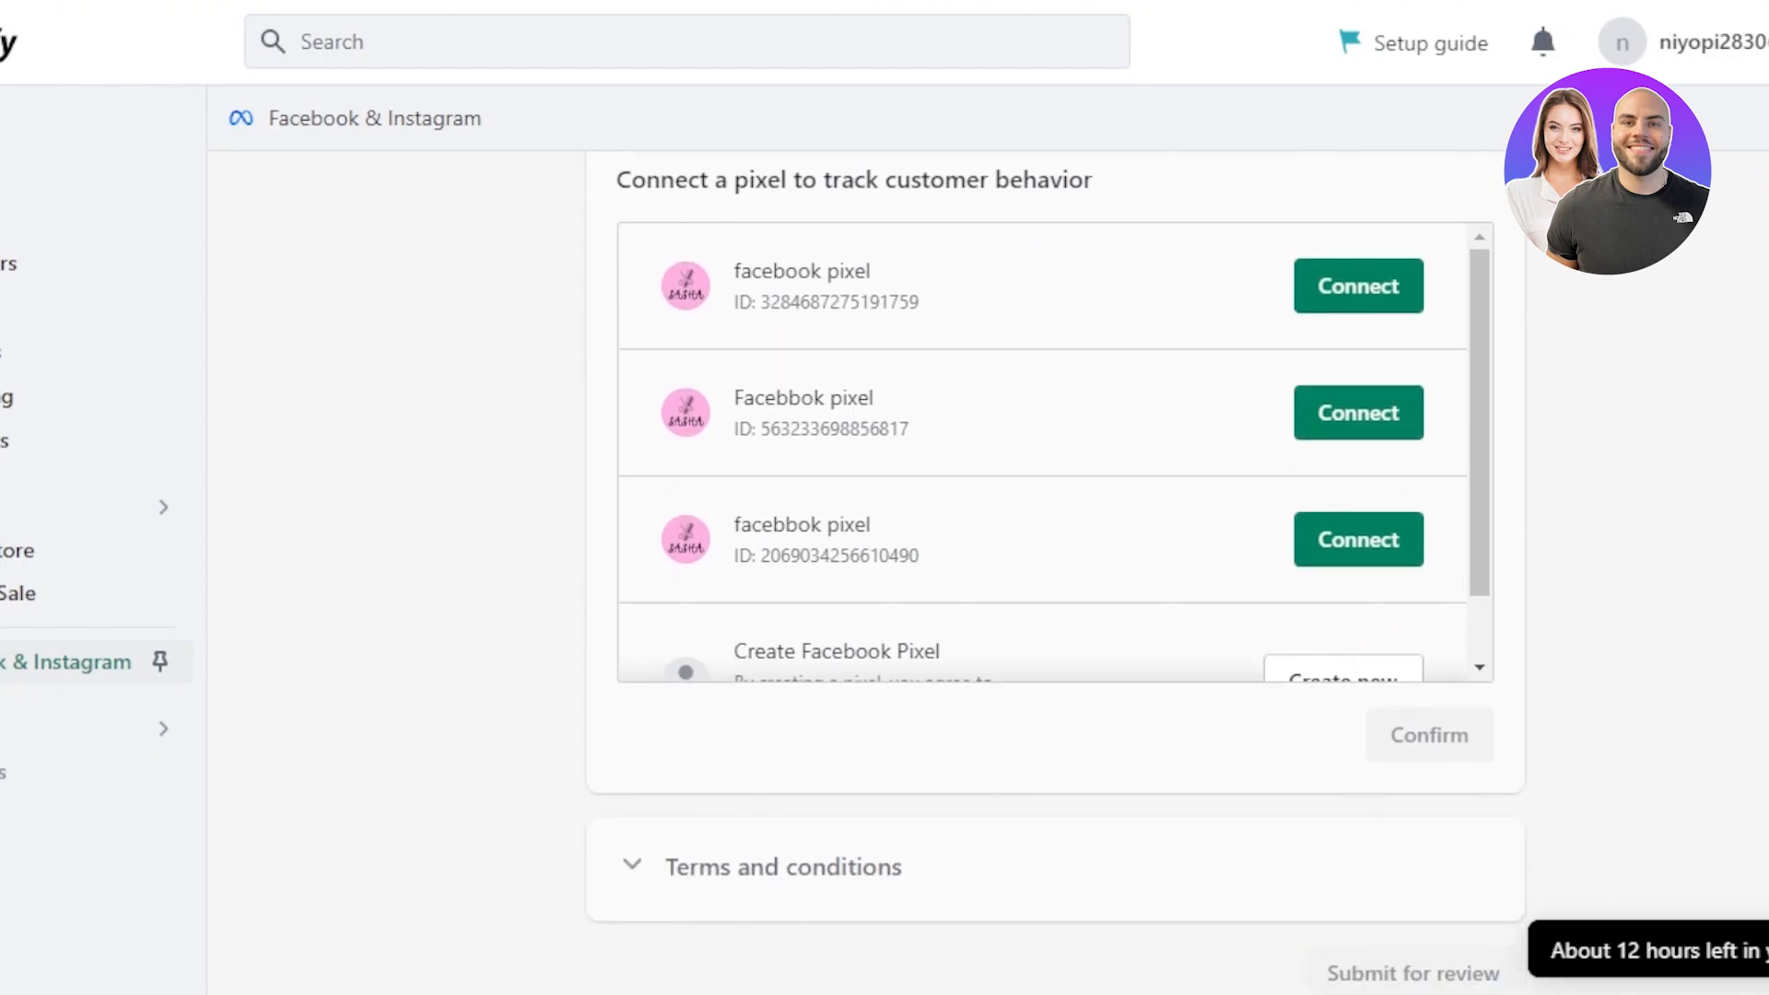
pyautogui.scroll(1, 1057, 571)
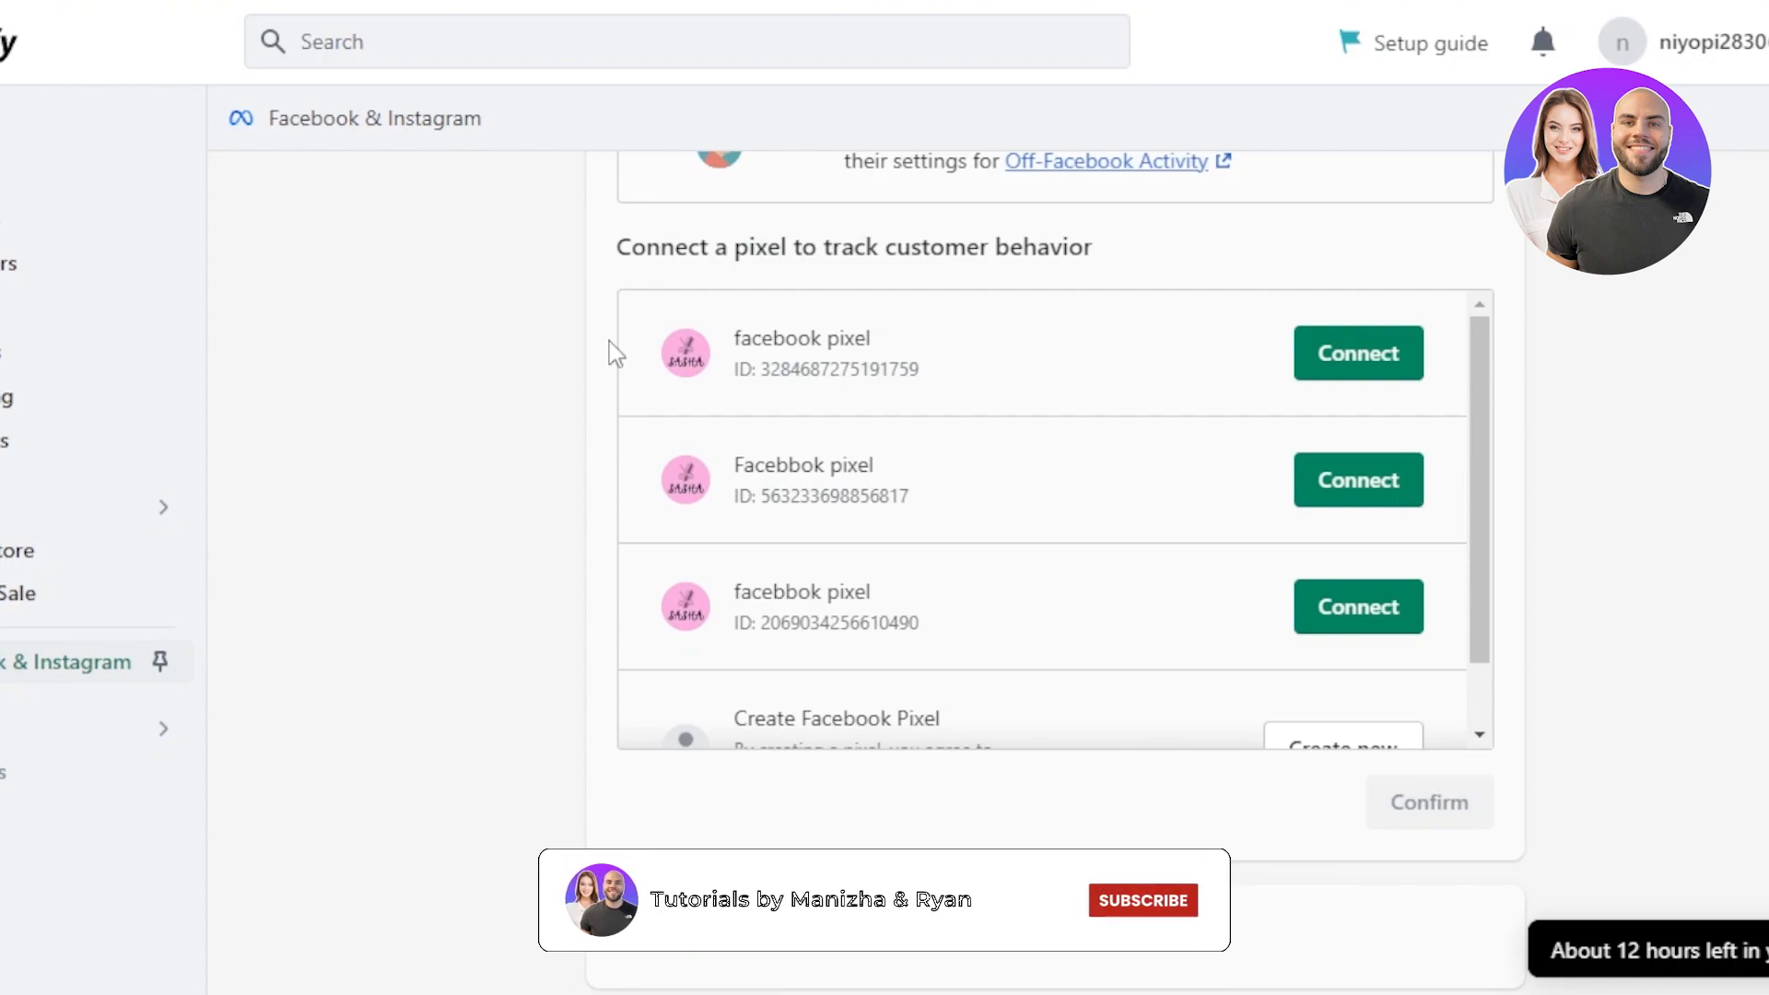
pyautogui.click(1347, 368)
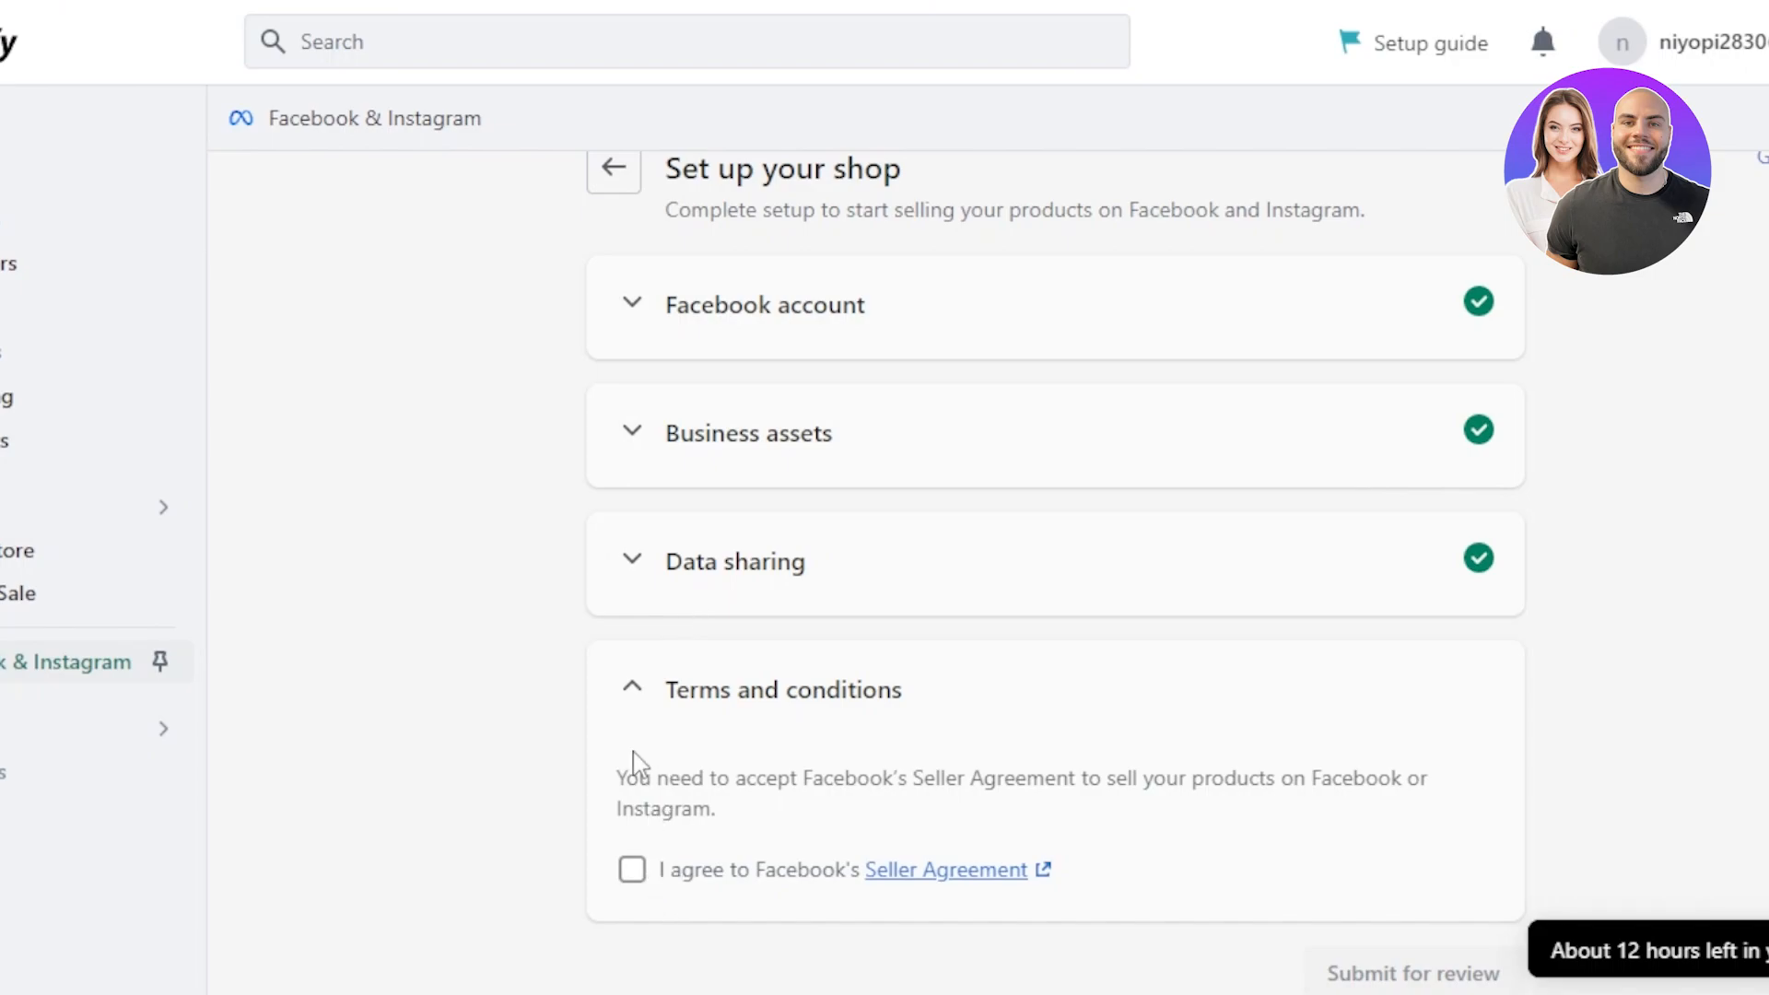
# - Agree to Facebook's Seller Agreement and submit the shop setup for review
pyautogui.click(632, 871)
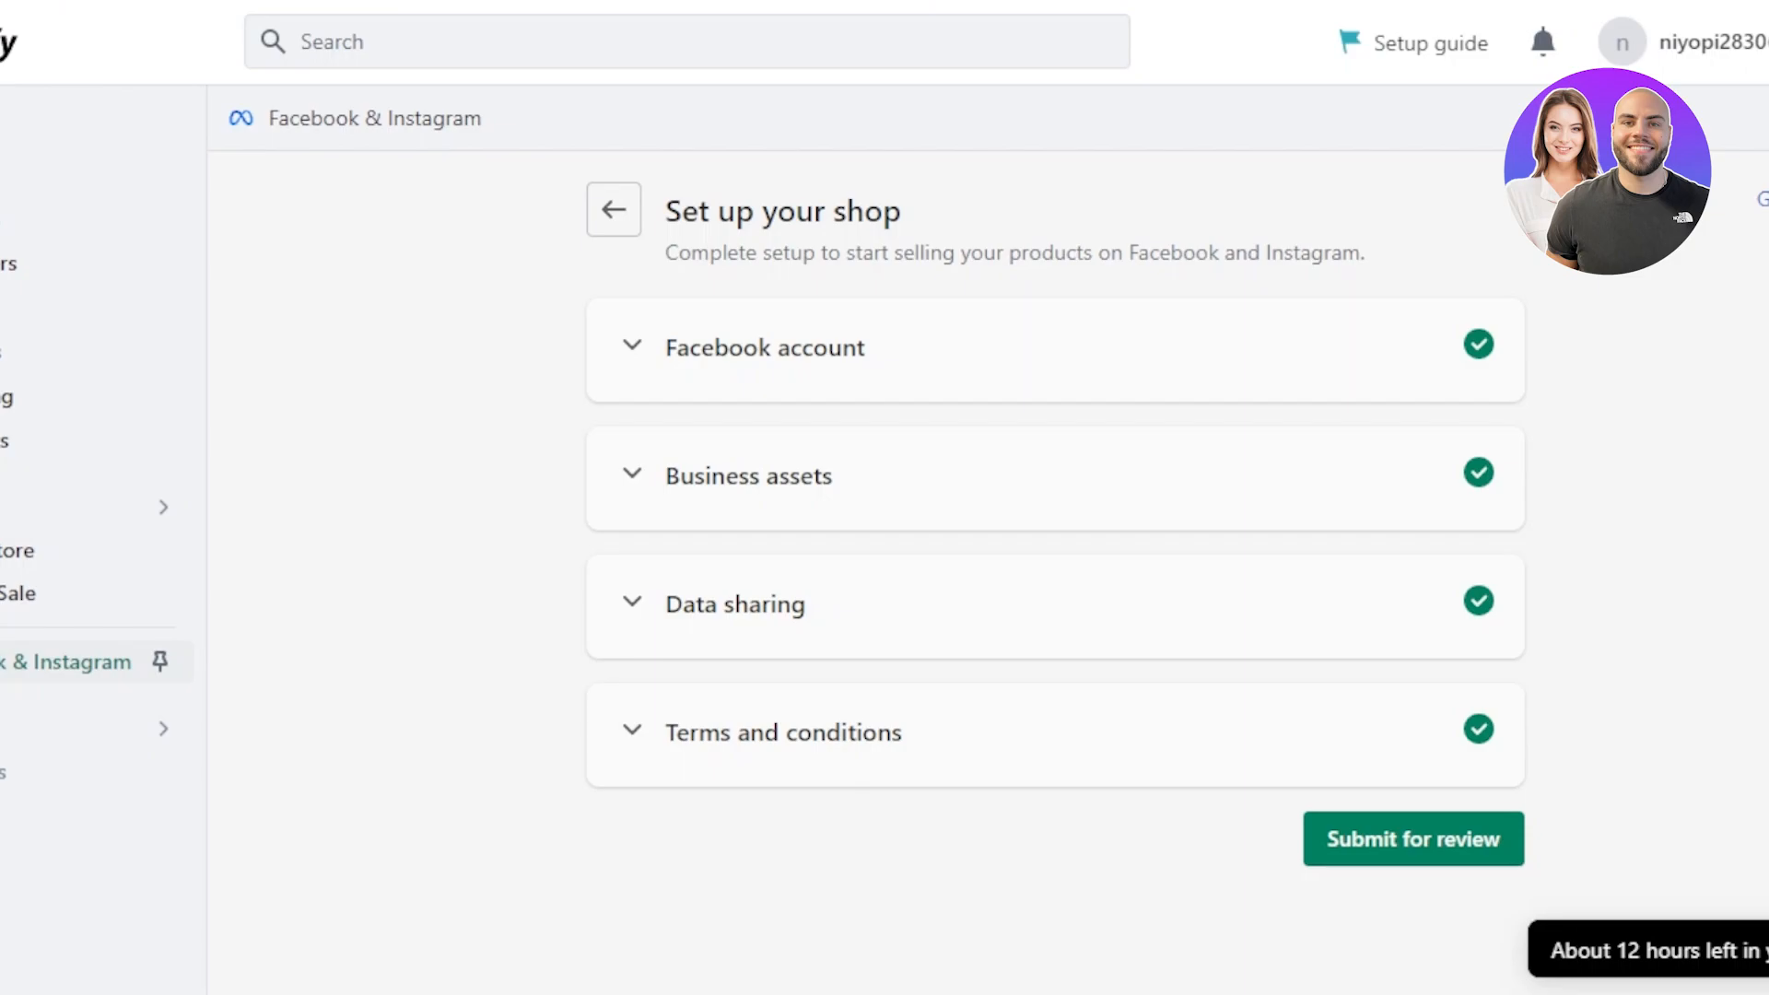
pyautogui.click(1426, 845)
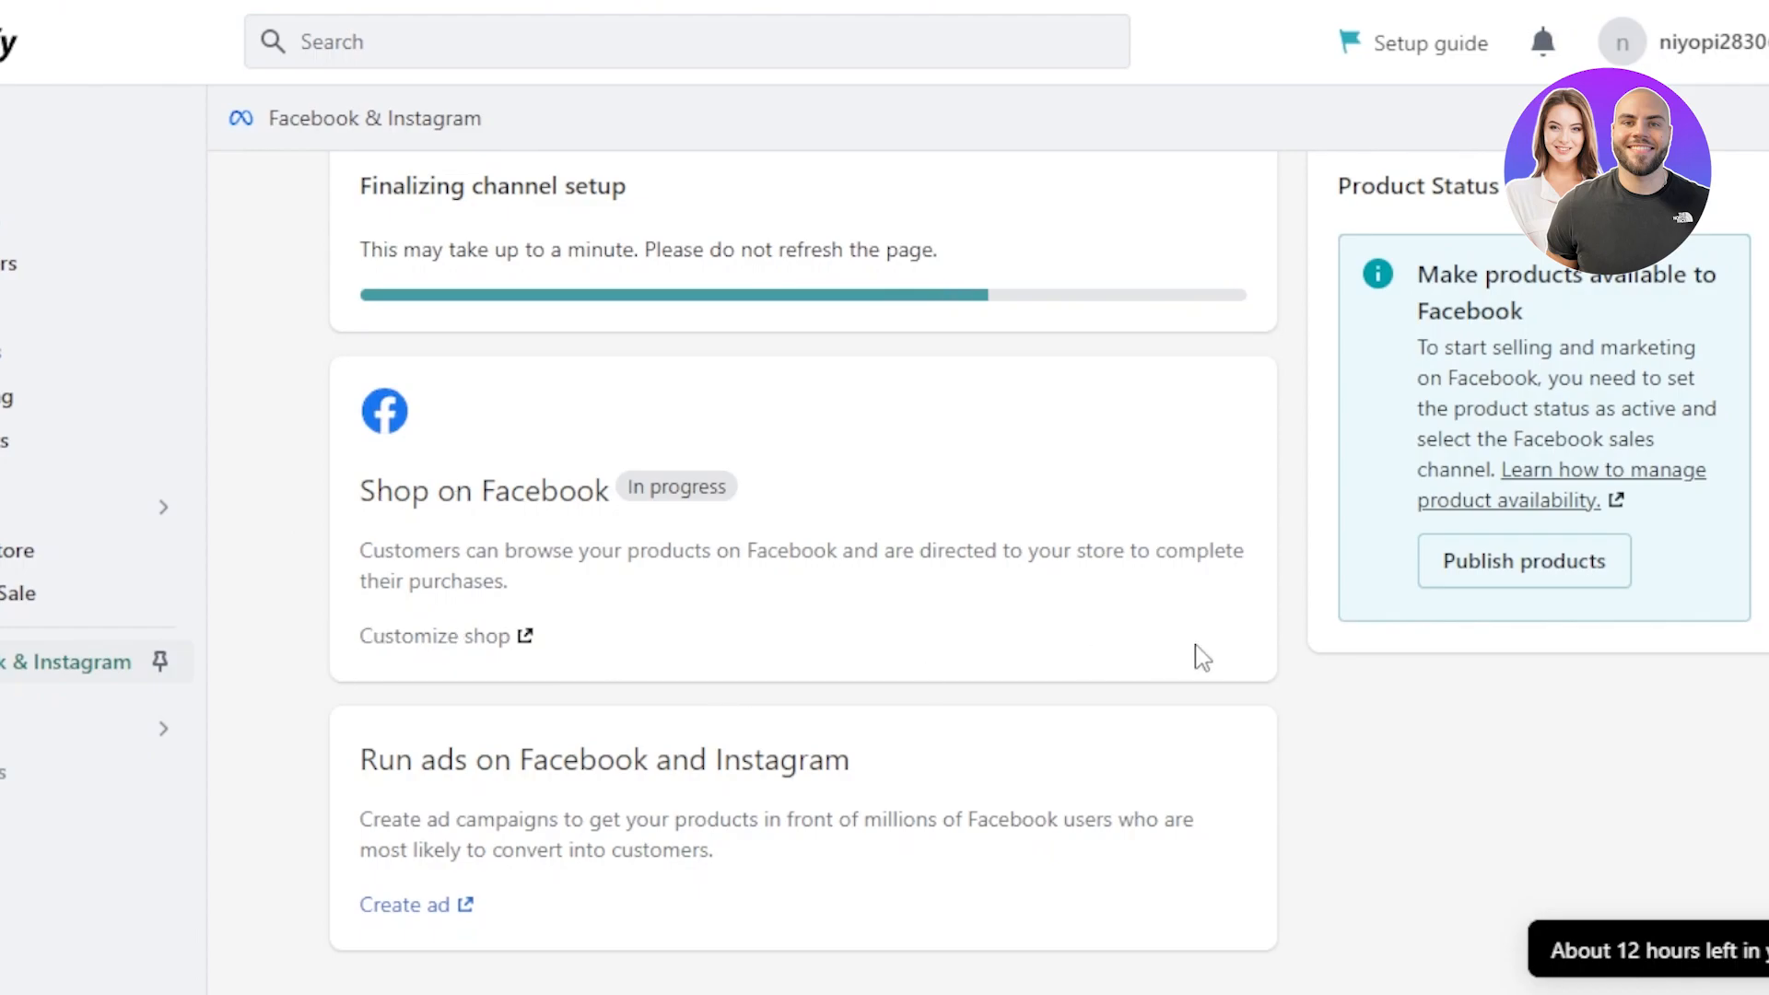
# - Start adding a product from the Facebook & Instagram channel overview, dismissing the suggested apps
pyautogui.scroll(-1, 803, 572)
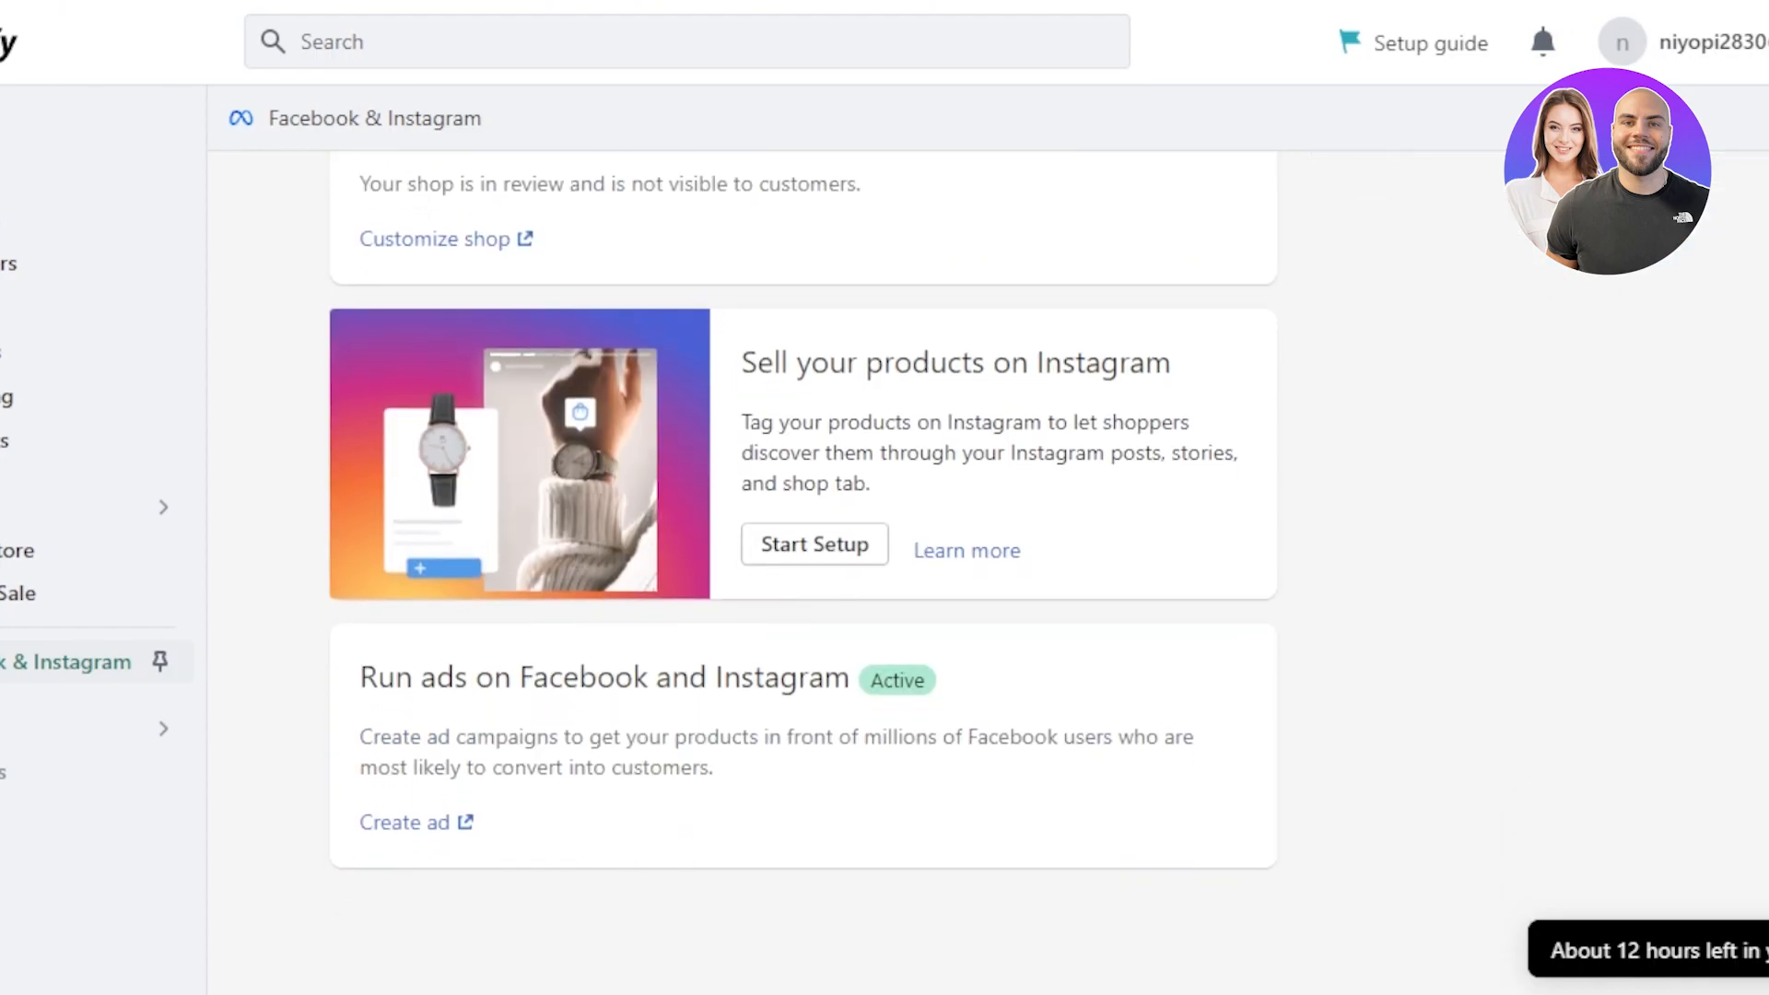
pyautogui.scroll(6, 804, 572)
pyautogui.scroll(-3, 839, 247)
pyautogui.scroll(3, 839, 246)
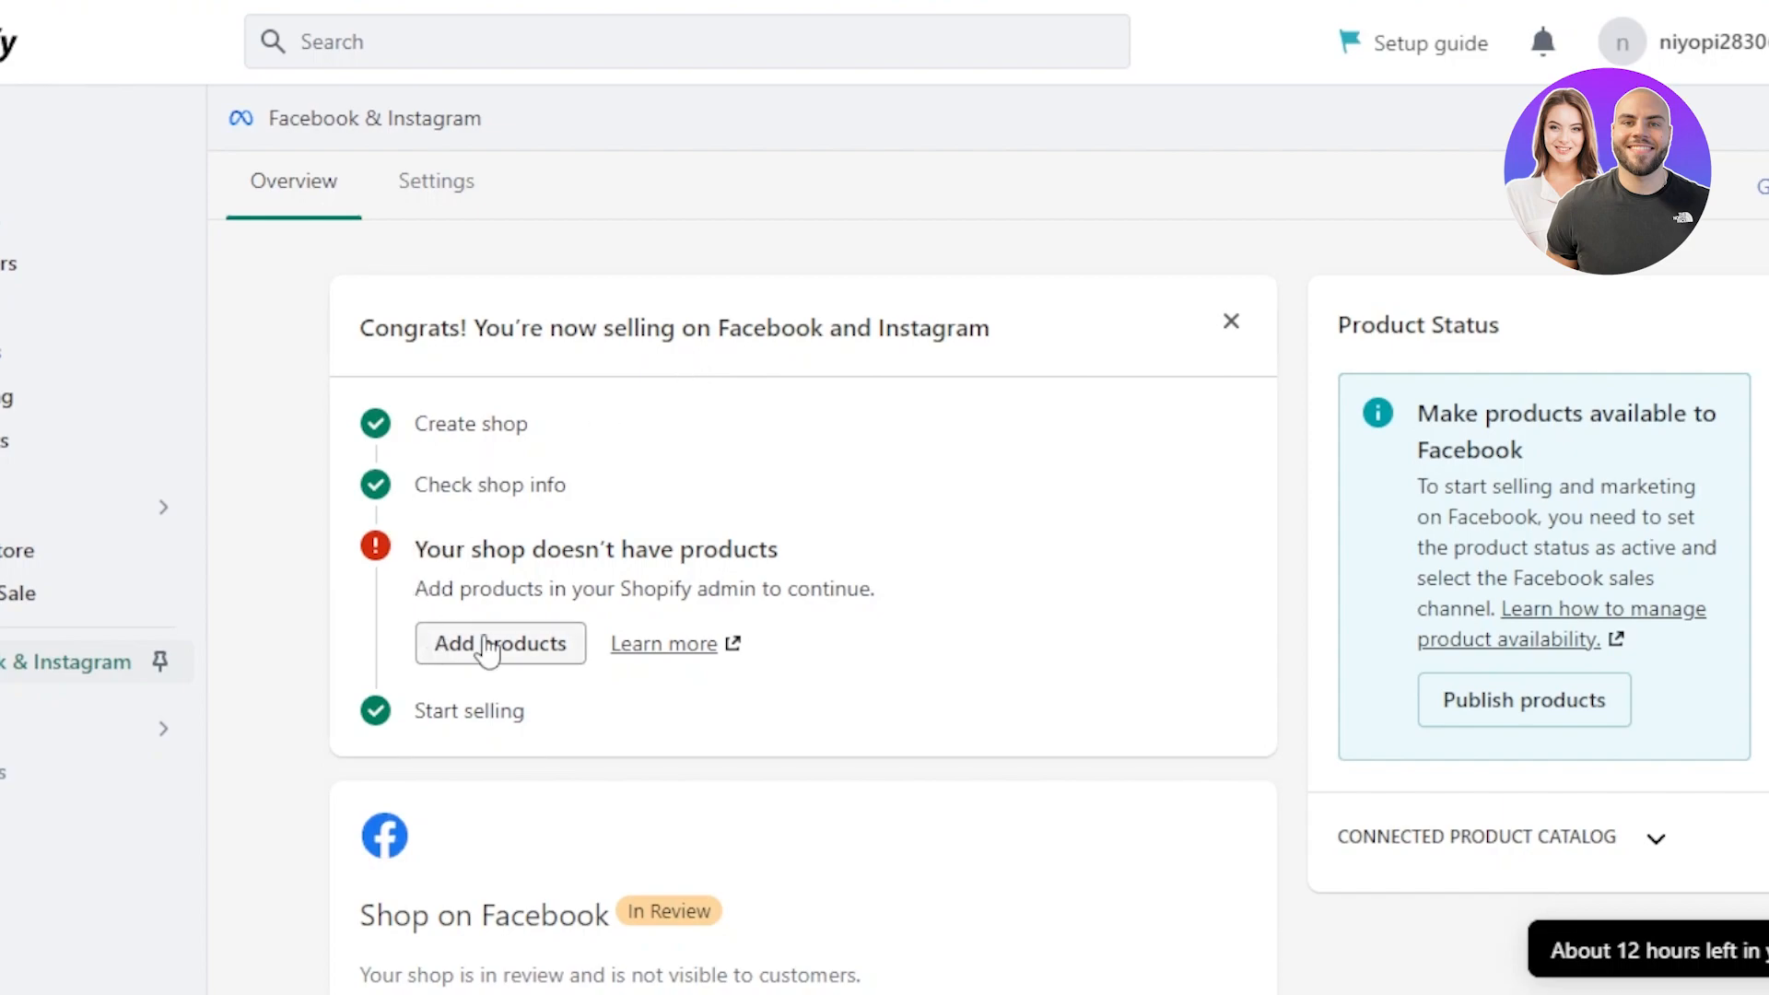
pyautogui.click(545, 650)
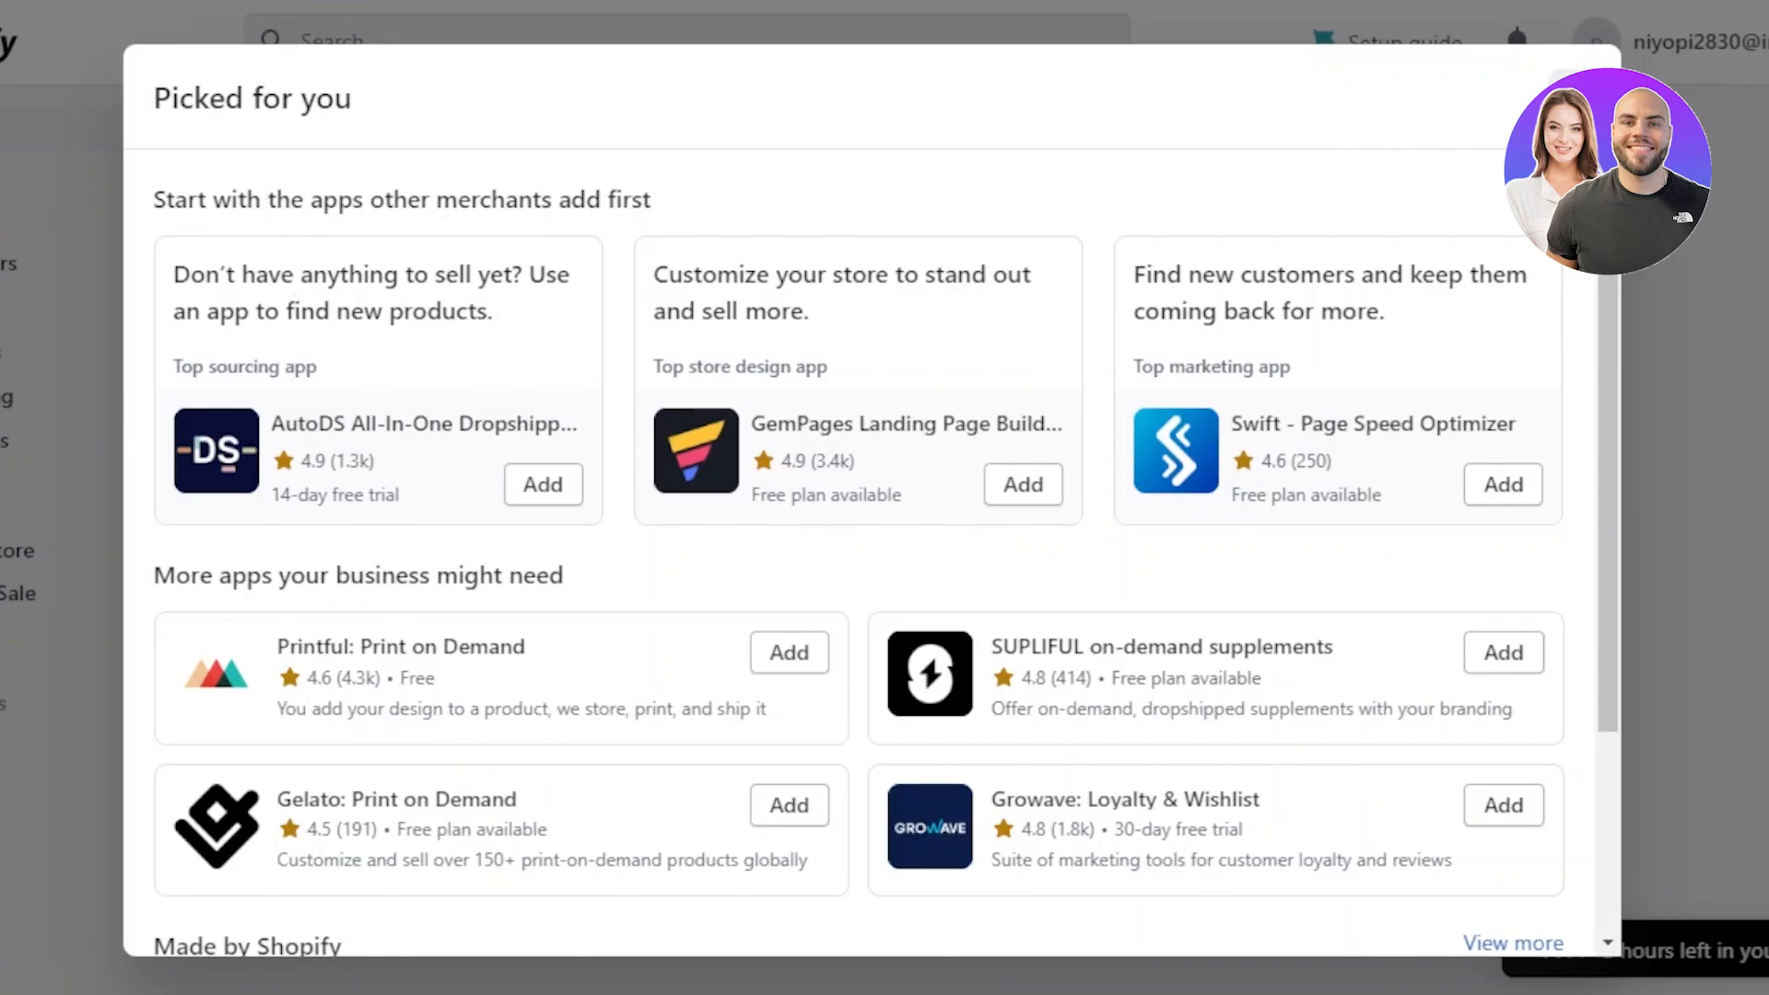
pyautogui.click(1569, 98)
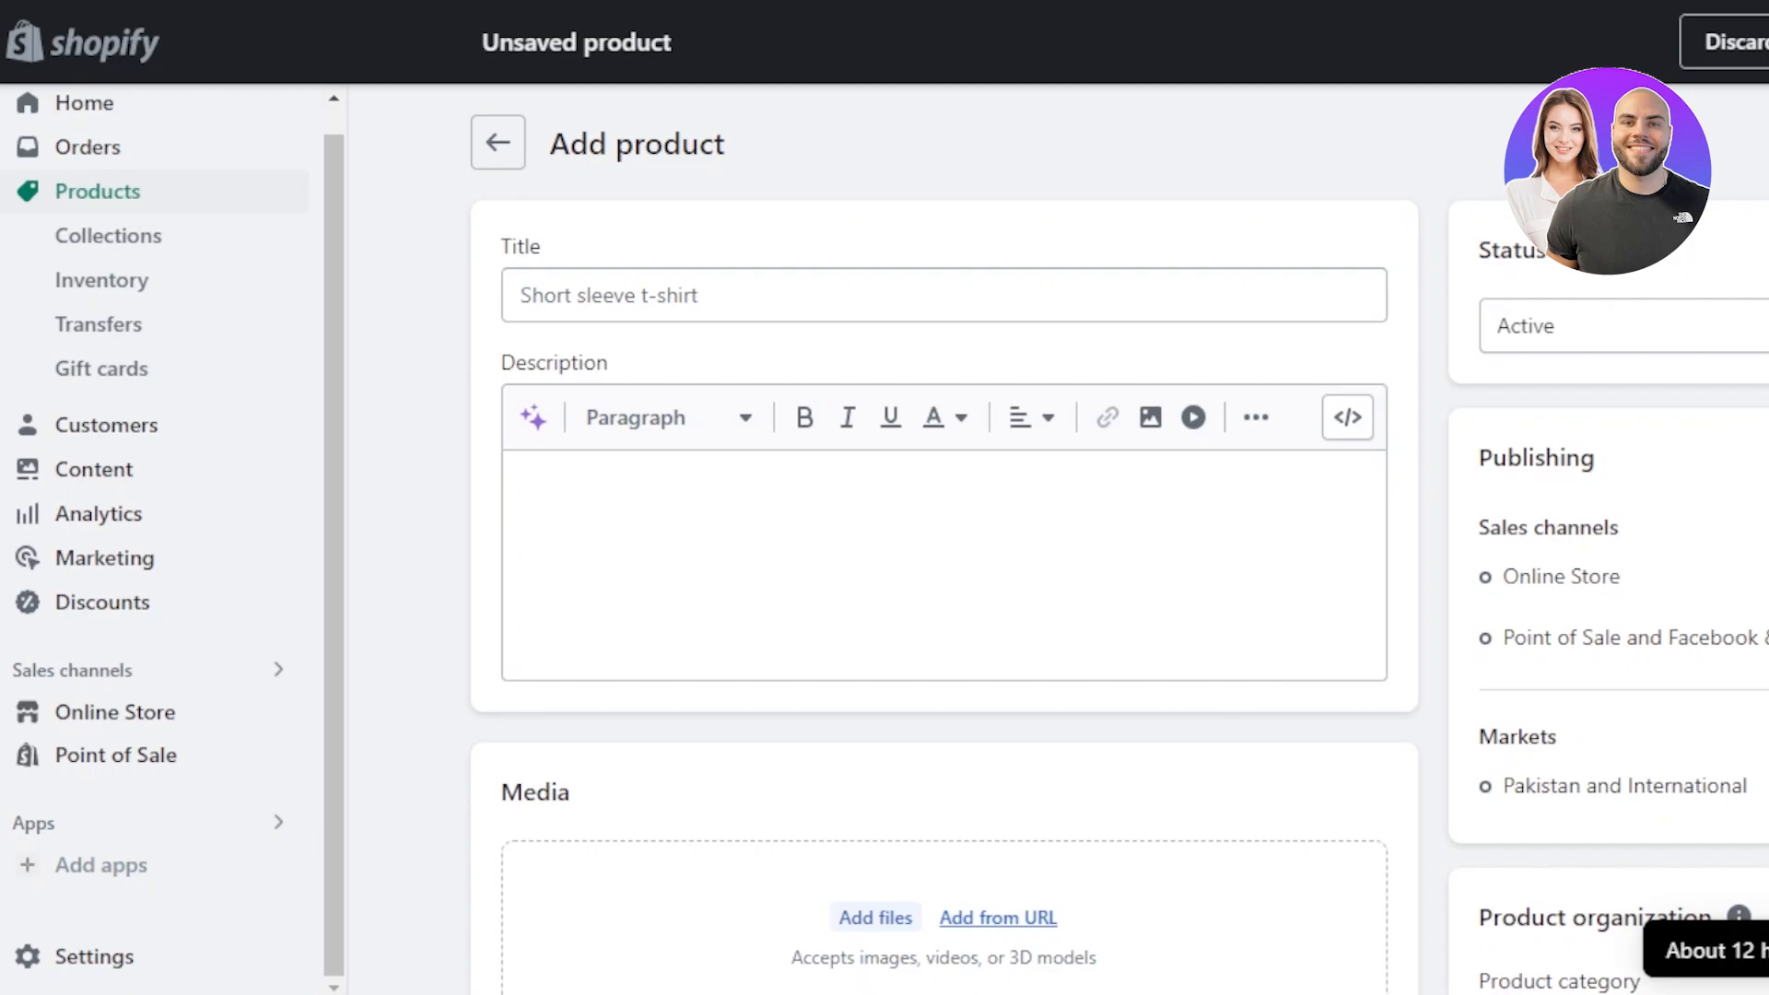
pyautogui.scroll(-7, 945, 553)
pyautogui.scroll(7, 945, 553)
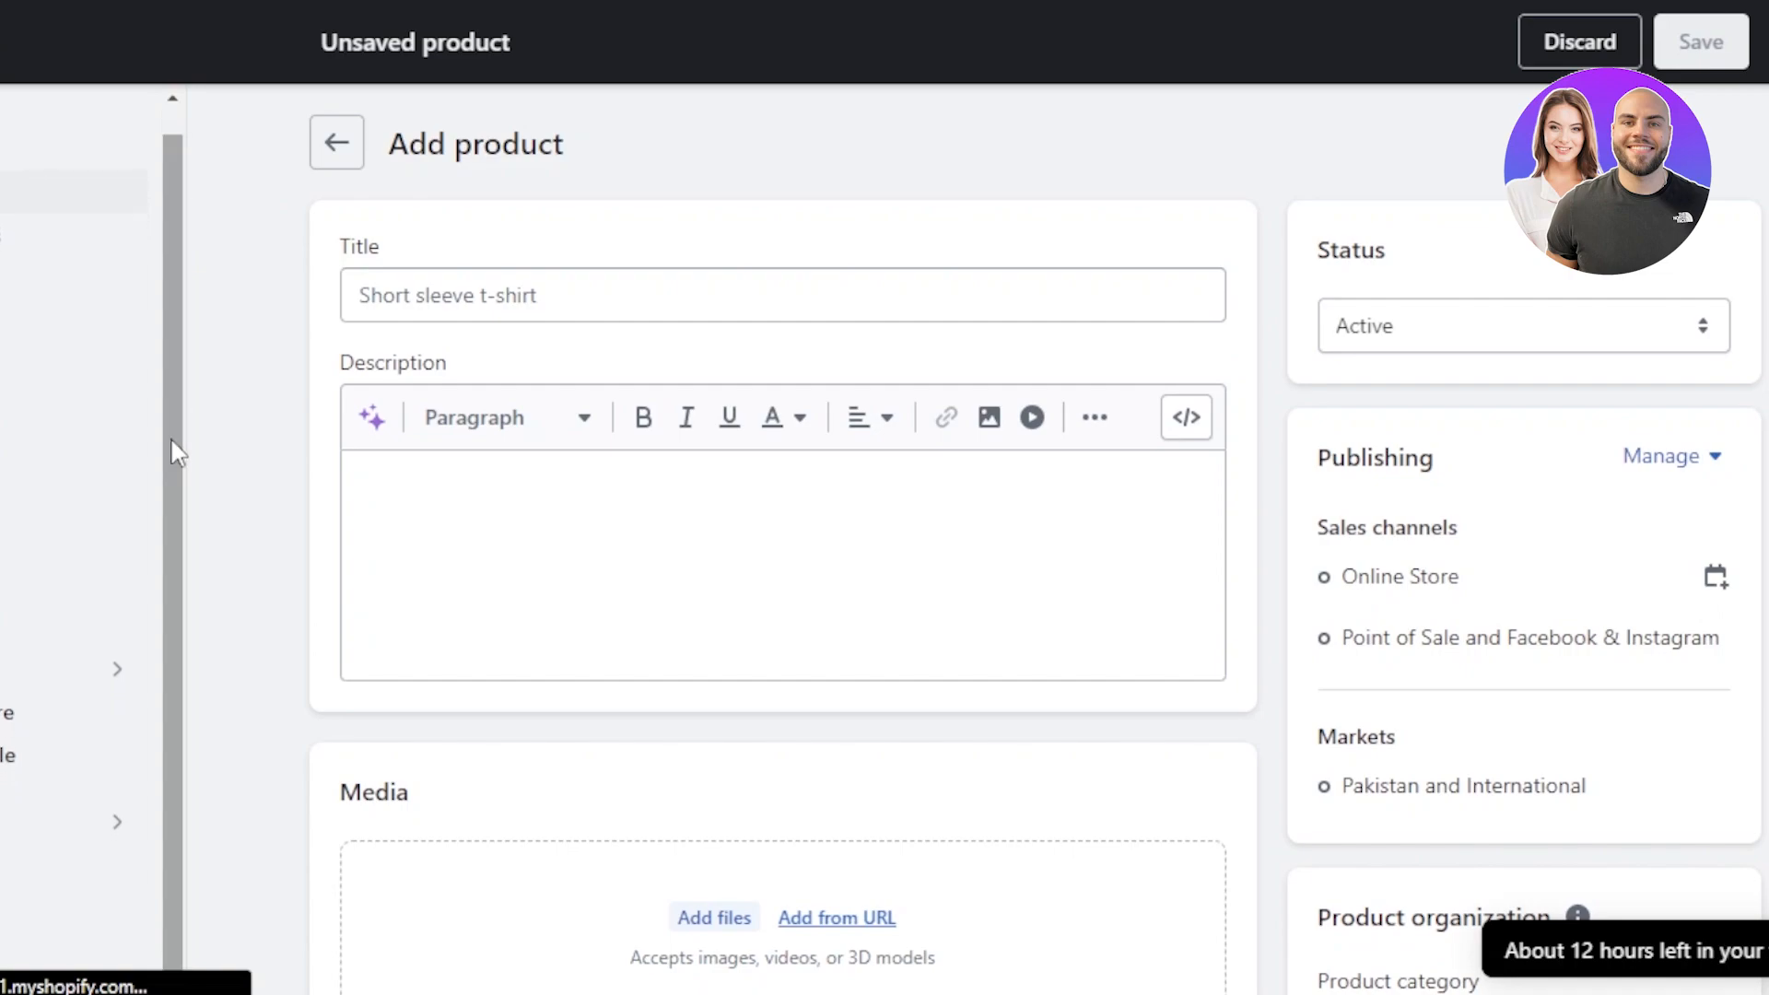
# - Title the new product "yellow hoodie" and enter "test" as its description
pyautogui.moveTo(175, 452); pyautogui.dragTo(174, 245)
pyautogui.click(518, 294)
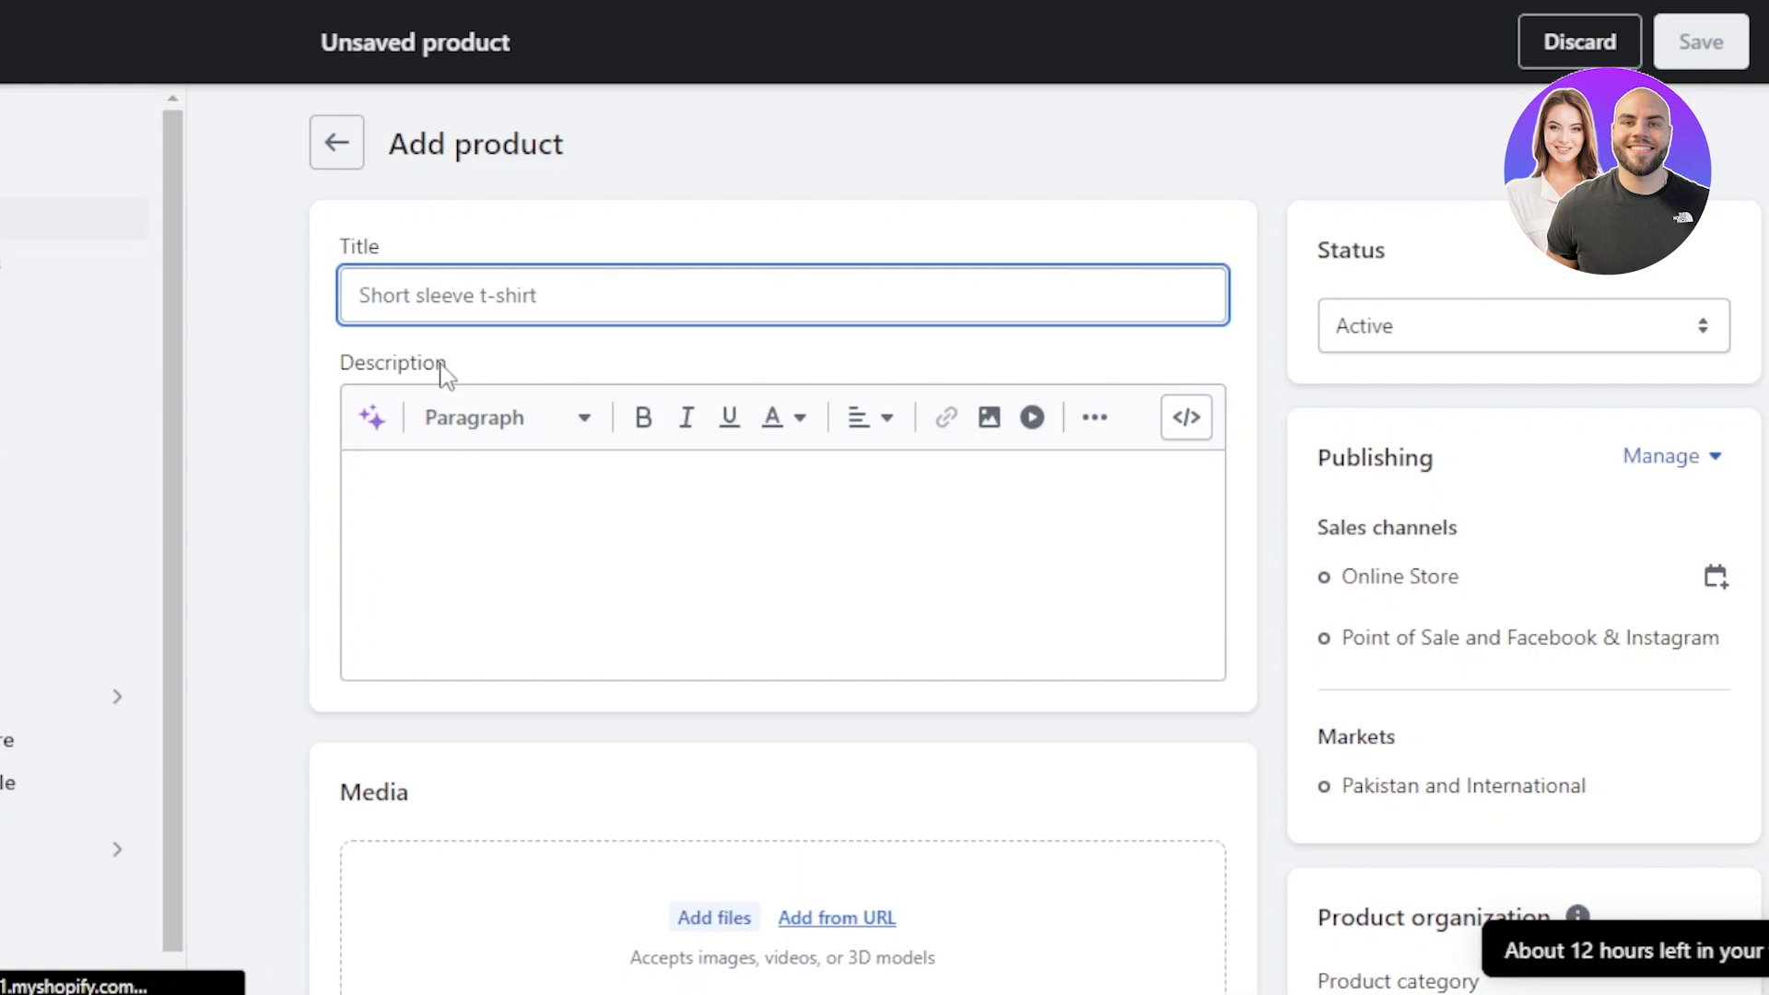
pyautogui.write('y')
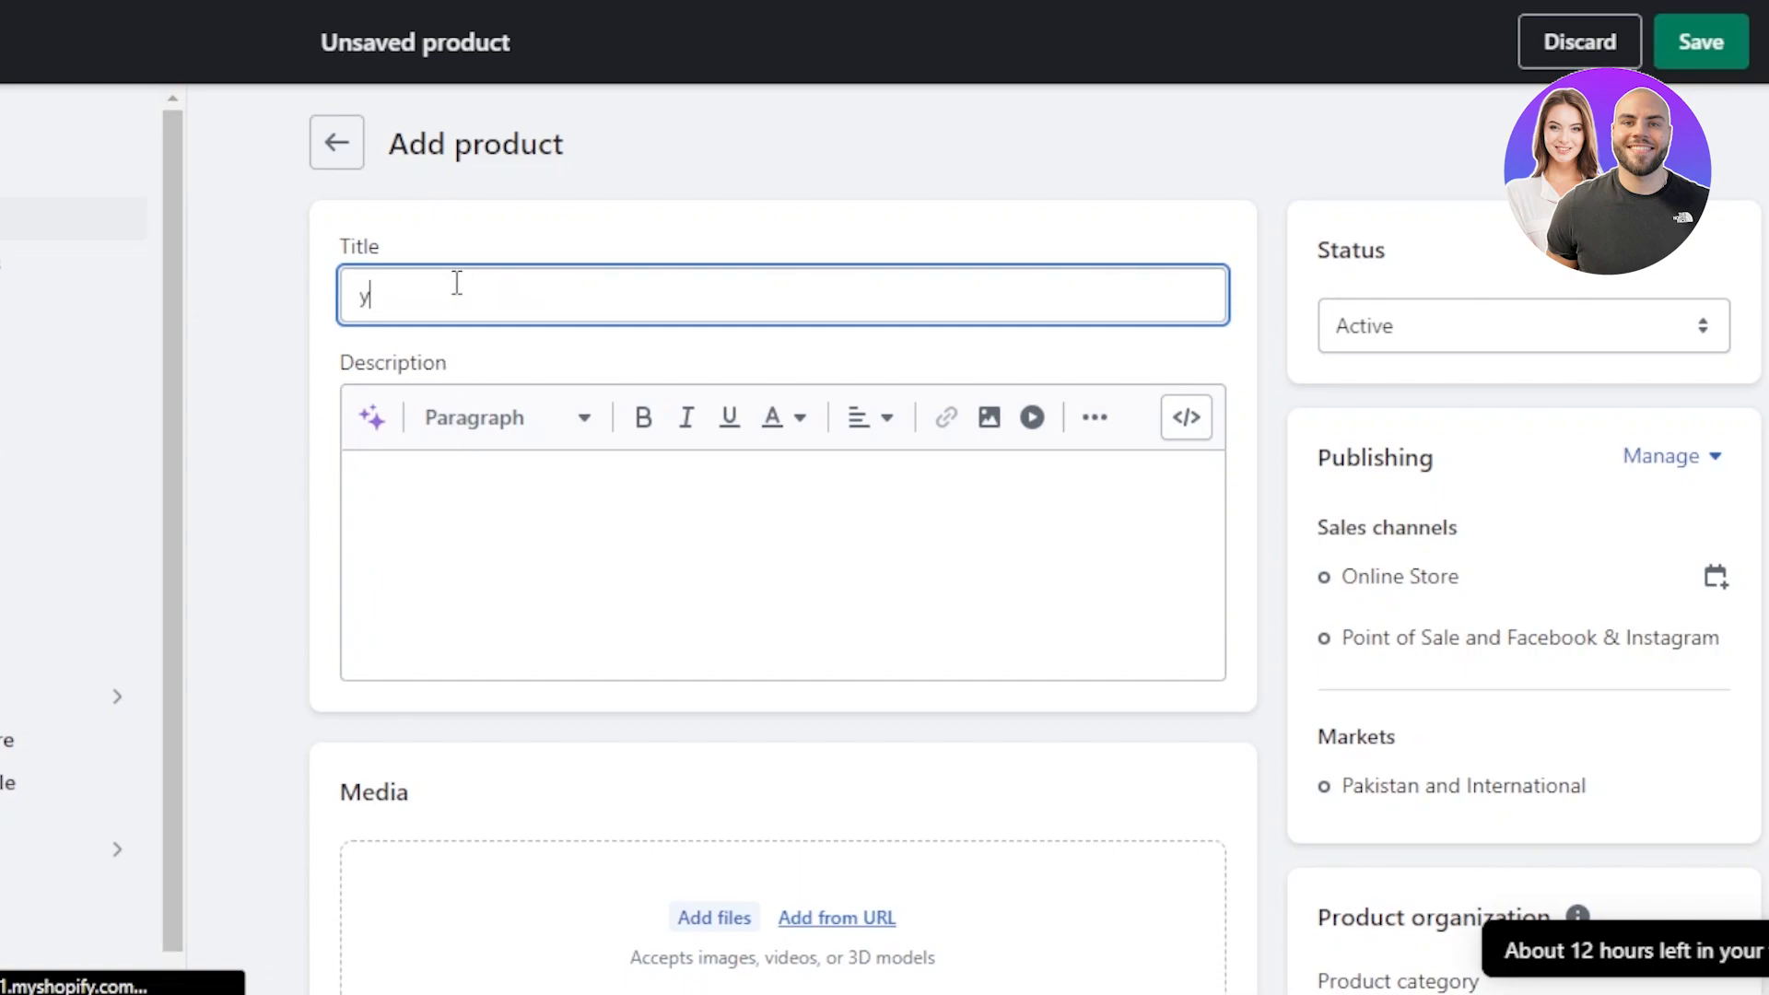
pyautogui.write('eloow')
pyautogui.press('BackSpace')
pyautogui.press('BackSpace')
pyautogui.press('BackSpace')
pyautogui.write('low hoodie')
pyautogui.click(388, 508)
# - Add the photo of the woman in a towel as the product media and set the price to Rs 1500
pyautogui.scroll(-5, 746, 498)
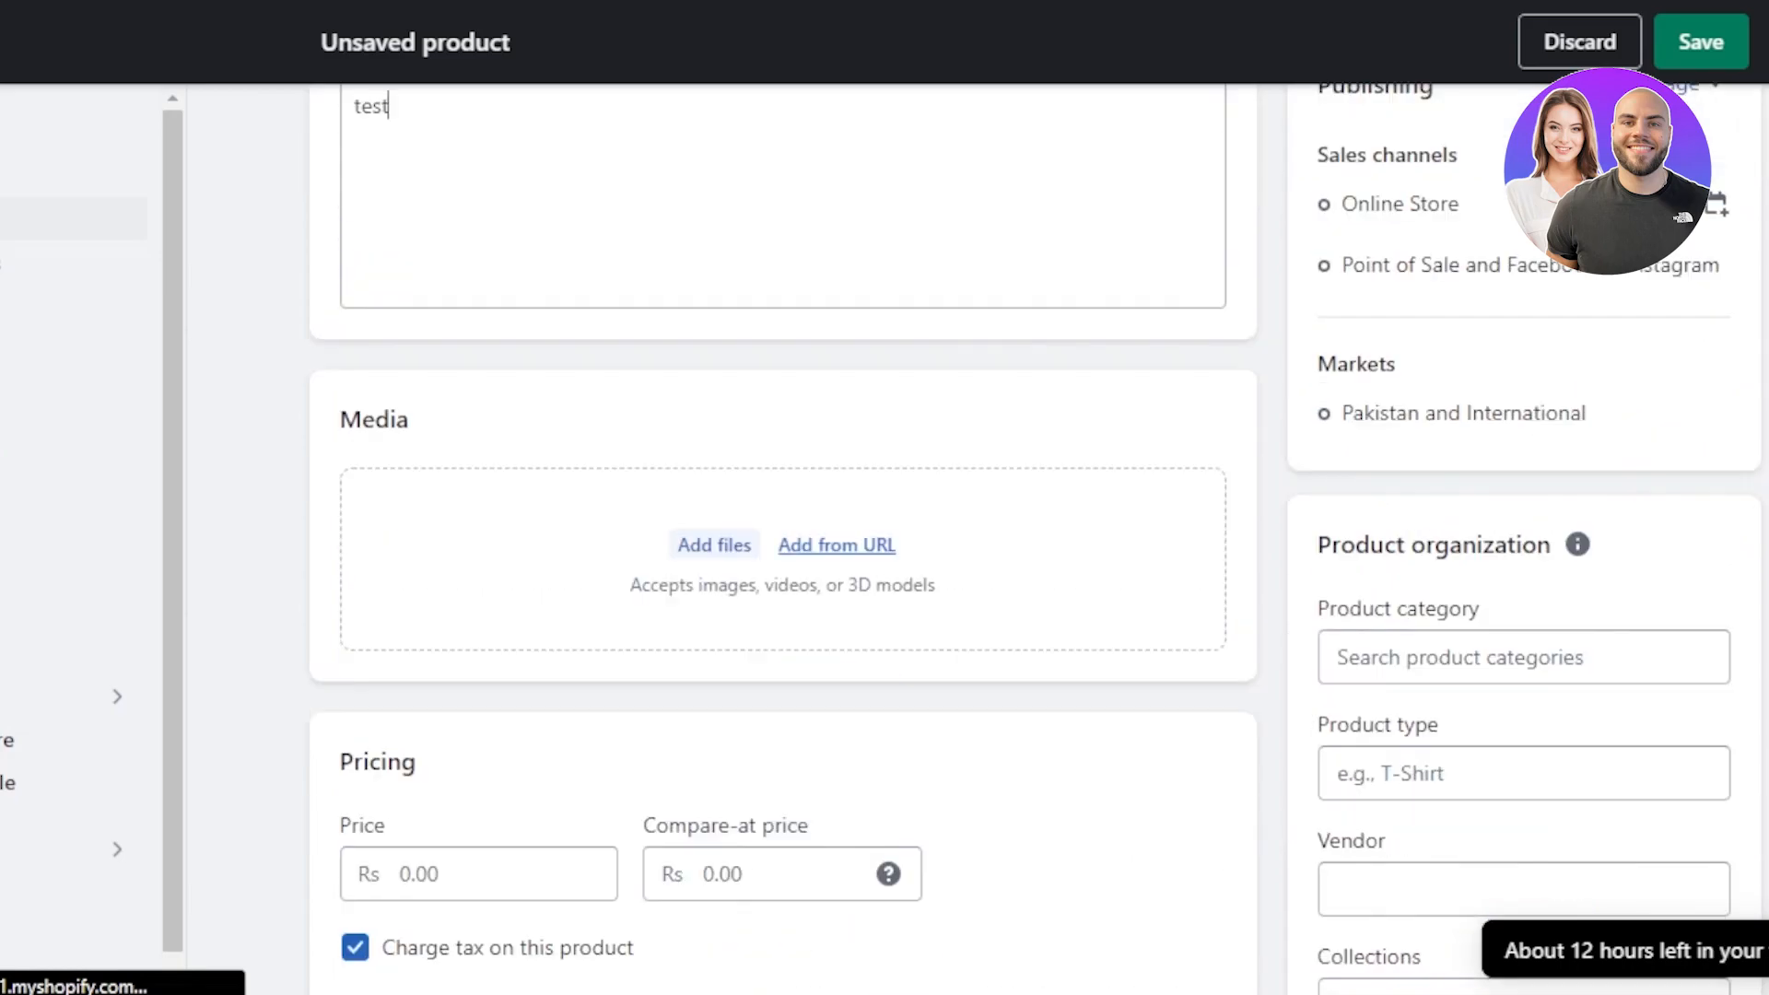
pyautogui.click(691, 510)
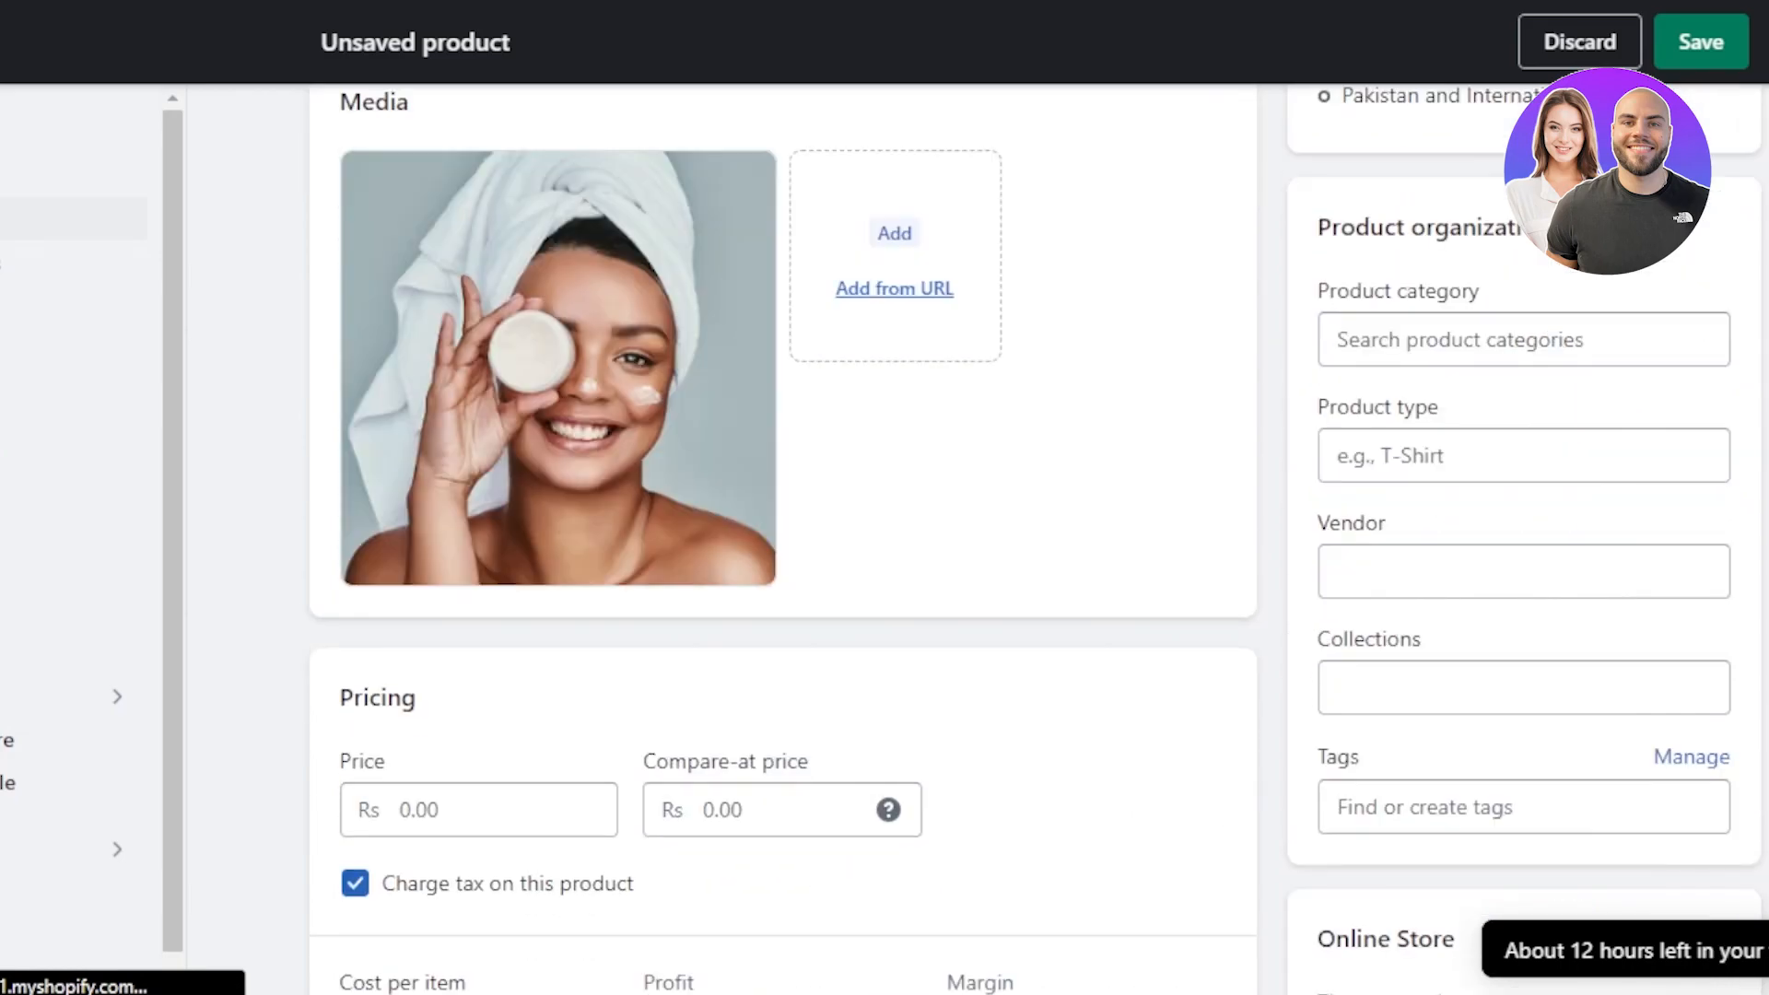
pyautogui.scroll(-5, 783, 497)
pyautogui.click(444, 356)
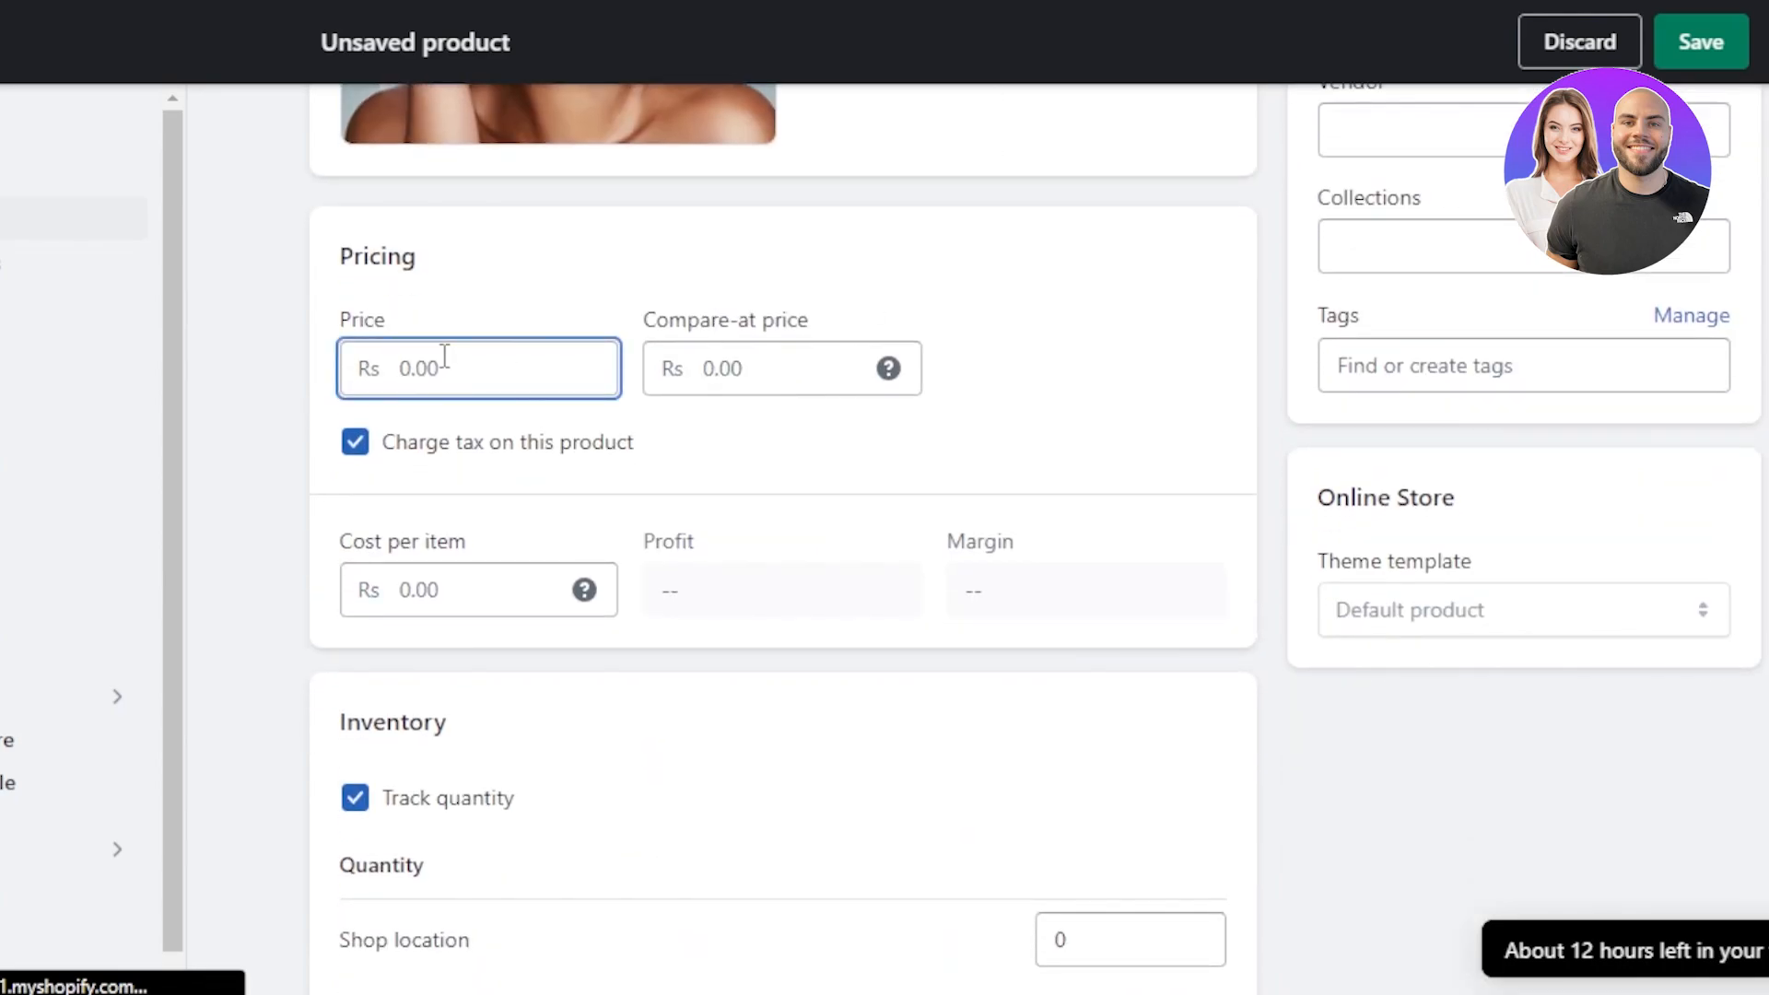
pyautogui.write('3')
pyautogui.write('1500')
# - Check the remaining inventory, shipping and variant sections, save the yellow hoodie product and return to the product list
pyautogui.scroll(-6, 783, 535)
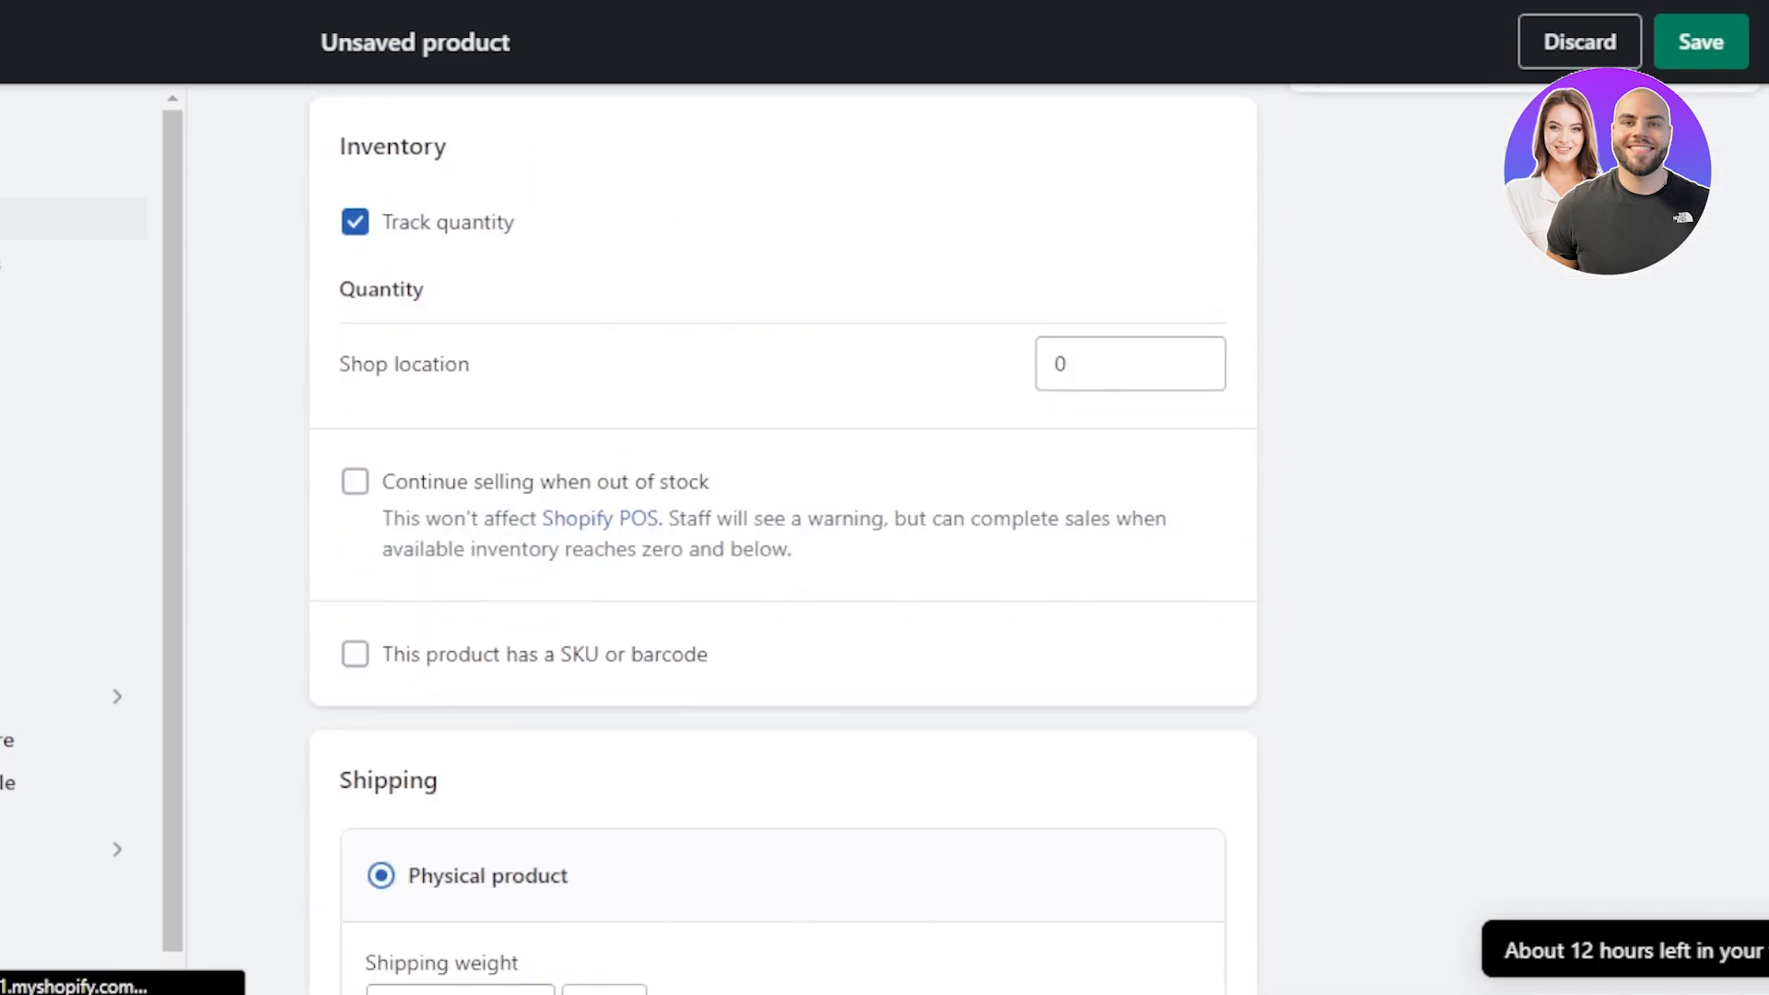
pyautogui.scroll(-10, 784, 539)
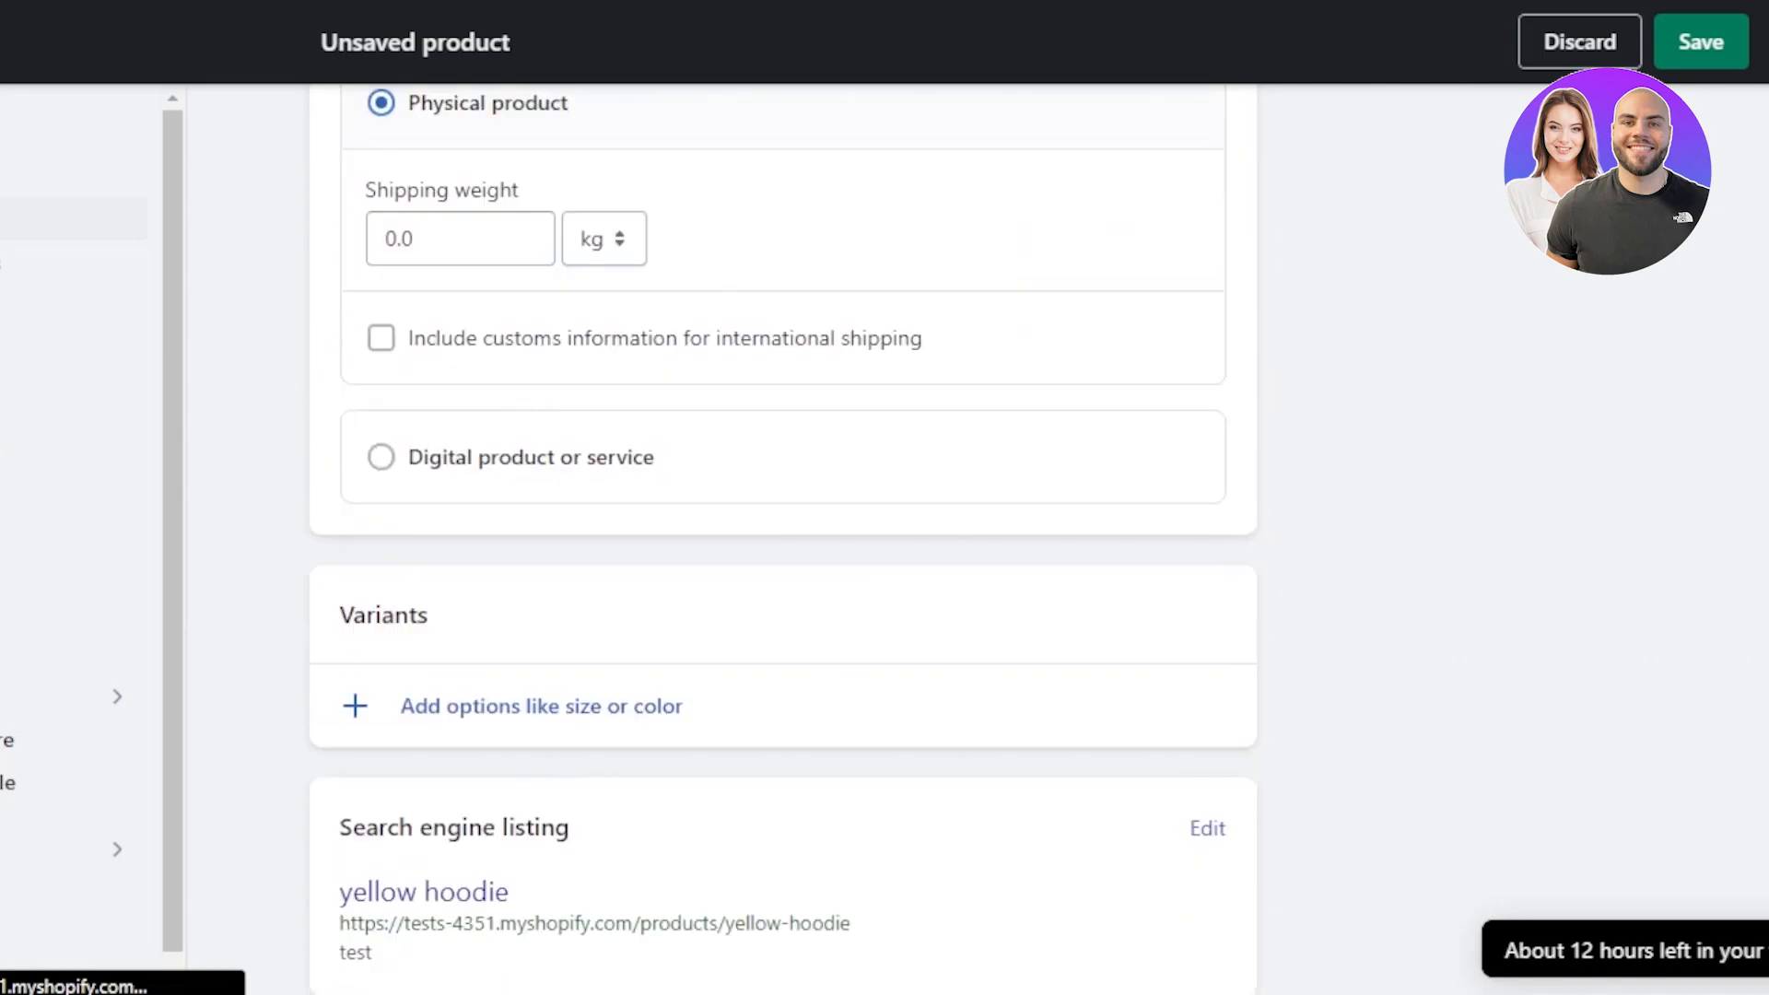
pyautogui.scroll(11, 783, 539)
pyautogui.scroll(15, 783, 539)
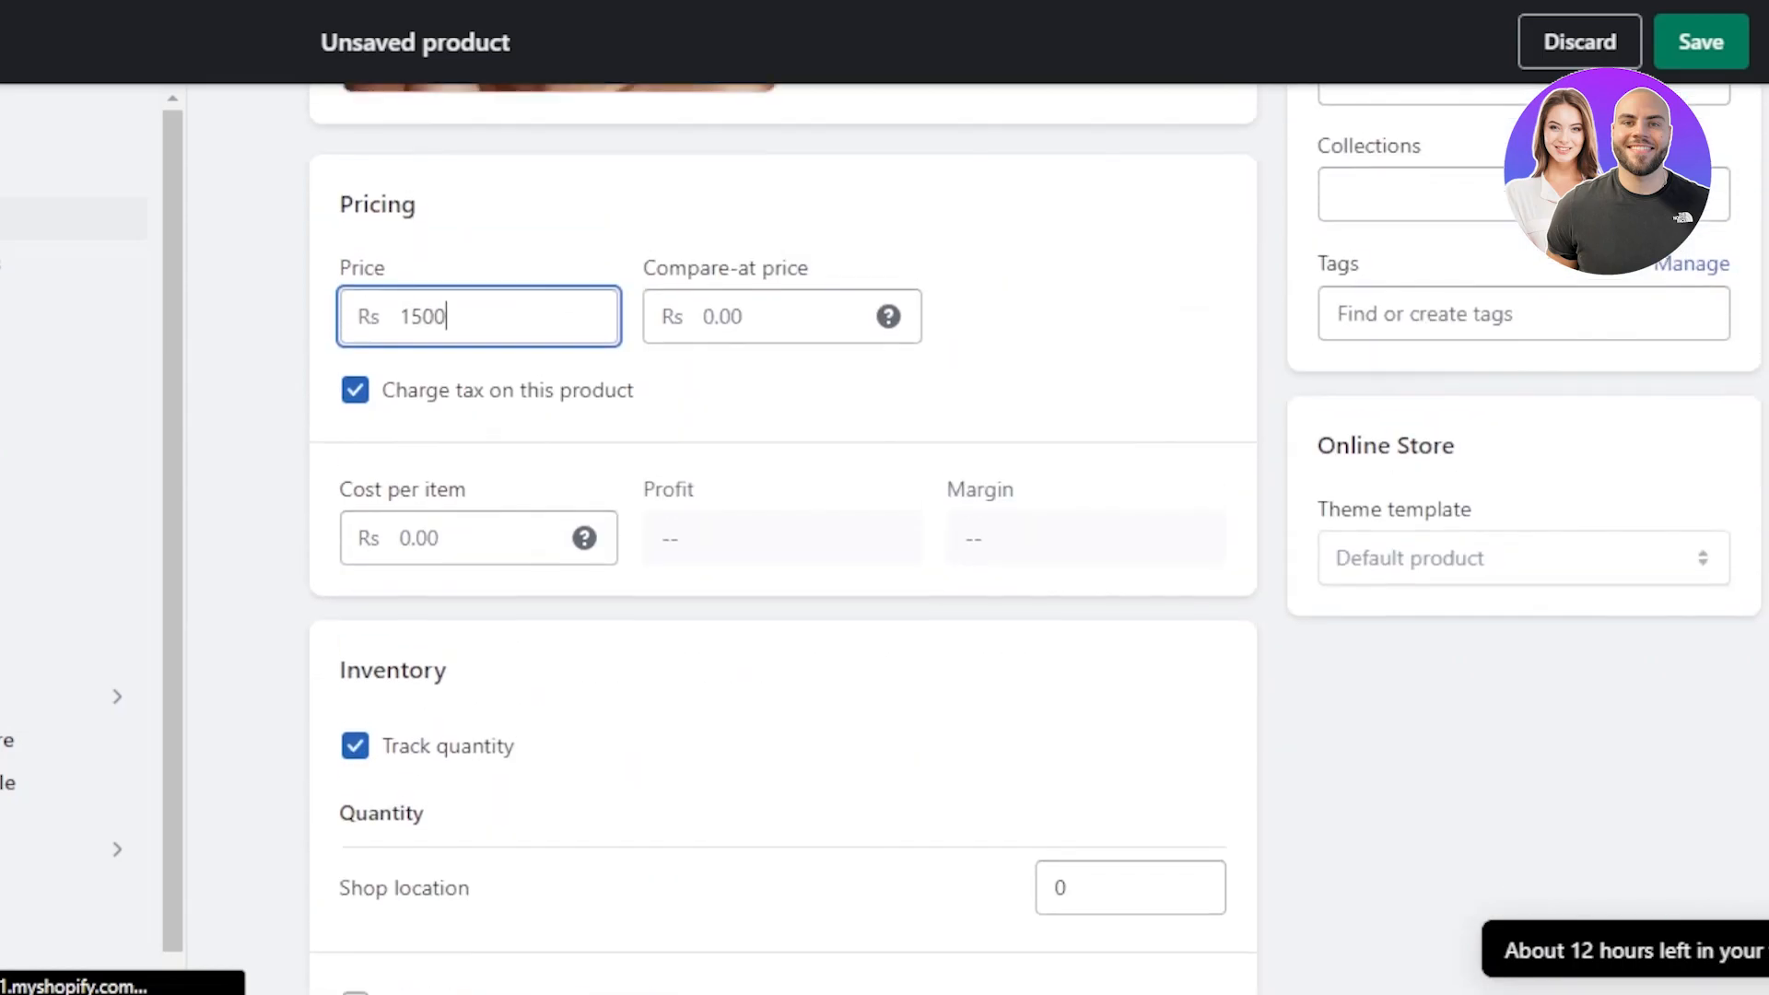
pyautogui.click(1705, 55)
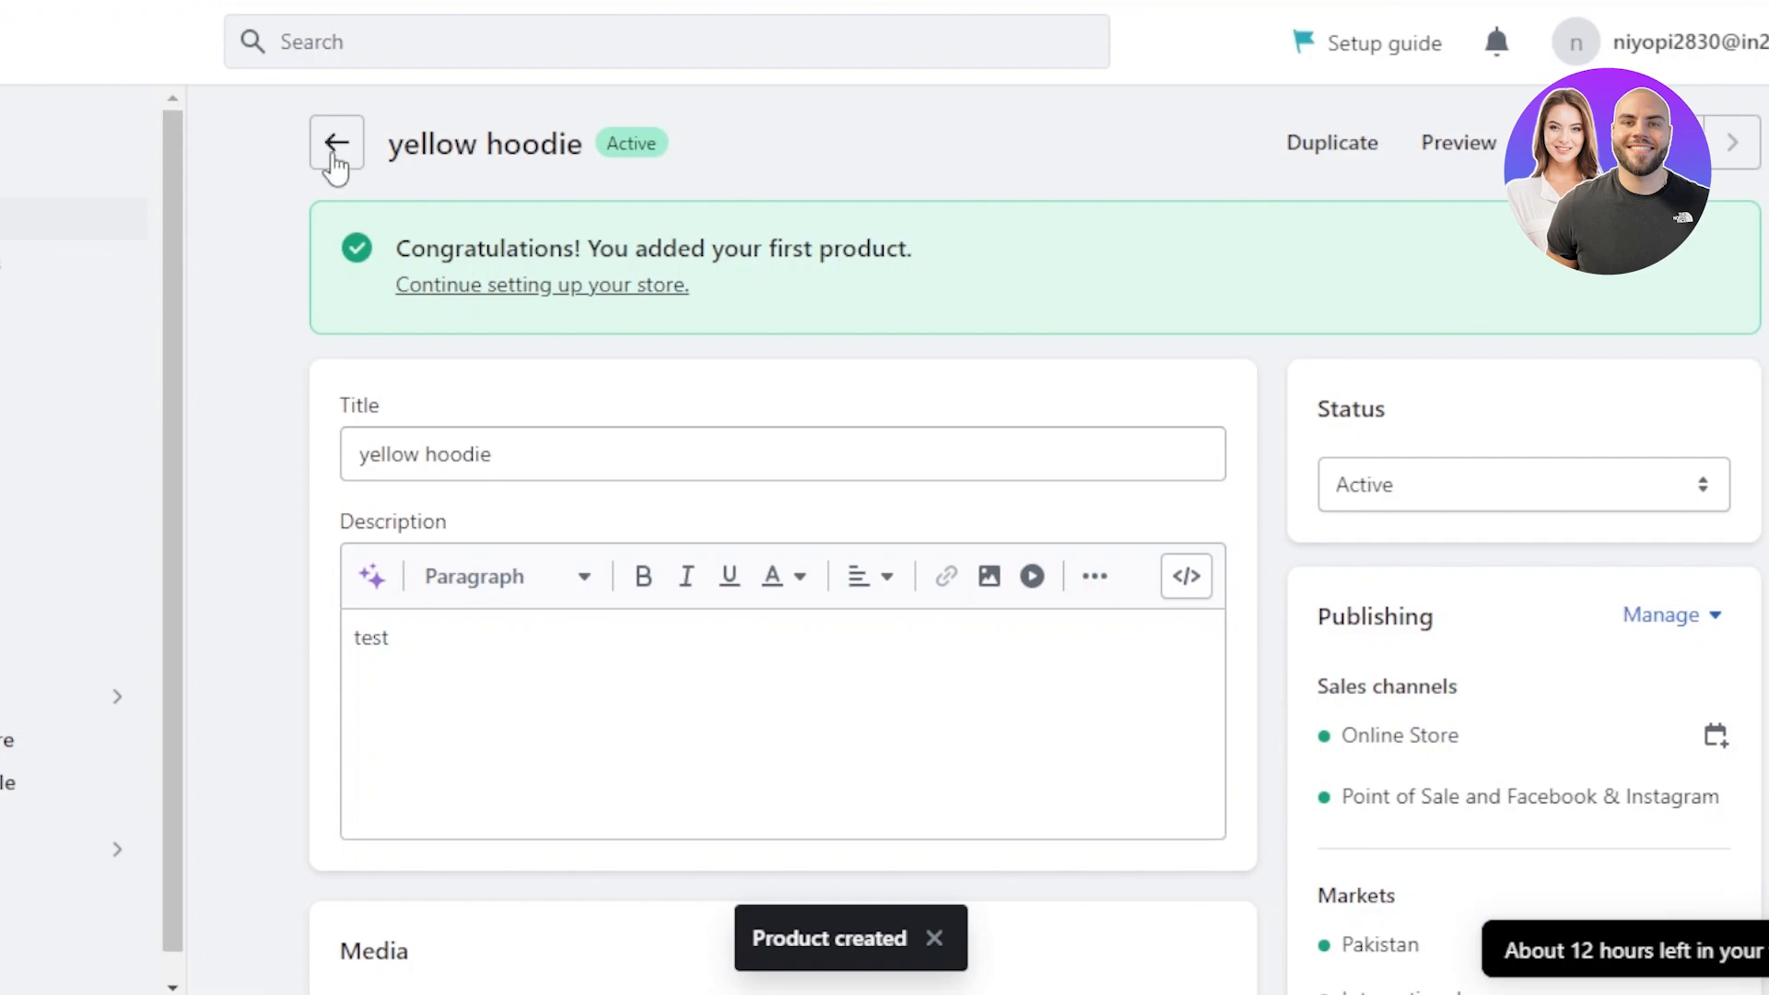
pyautogui.click(336, 148)
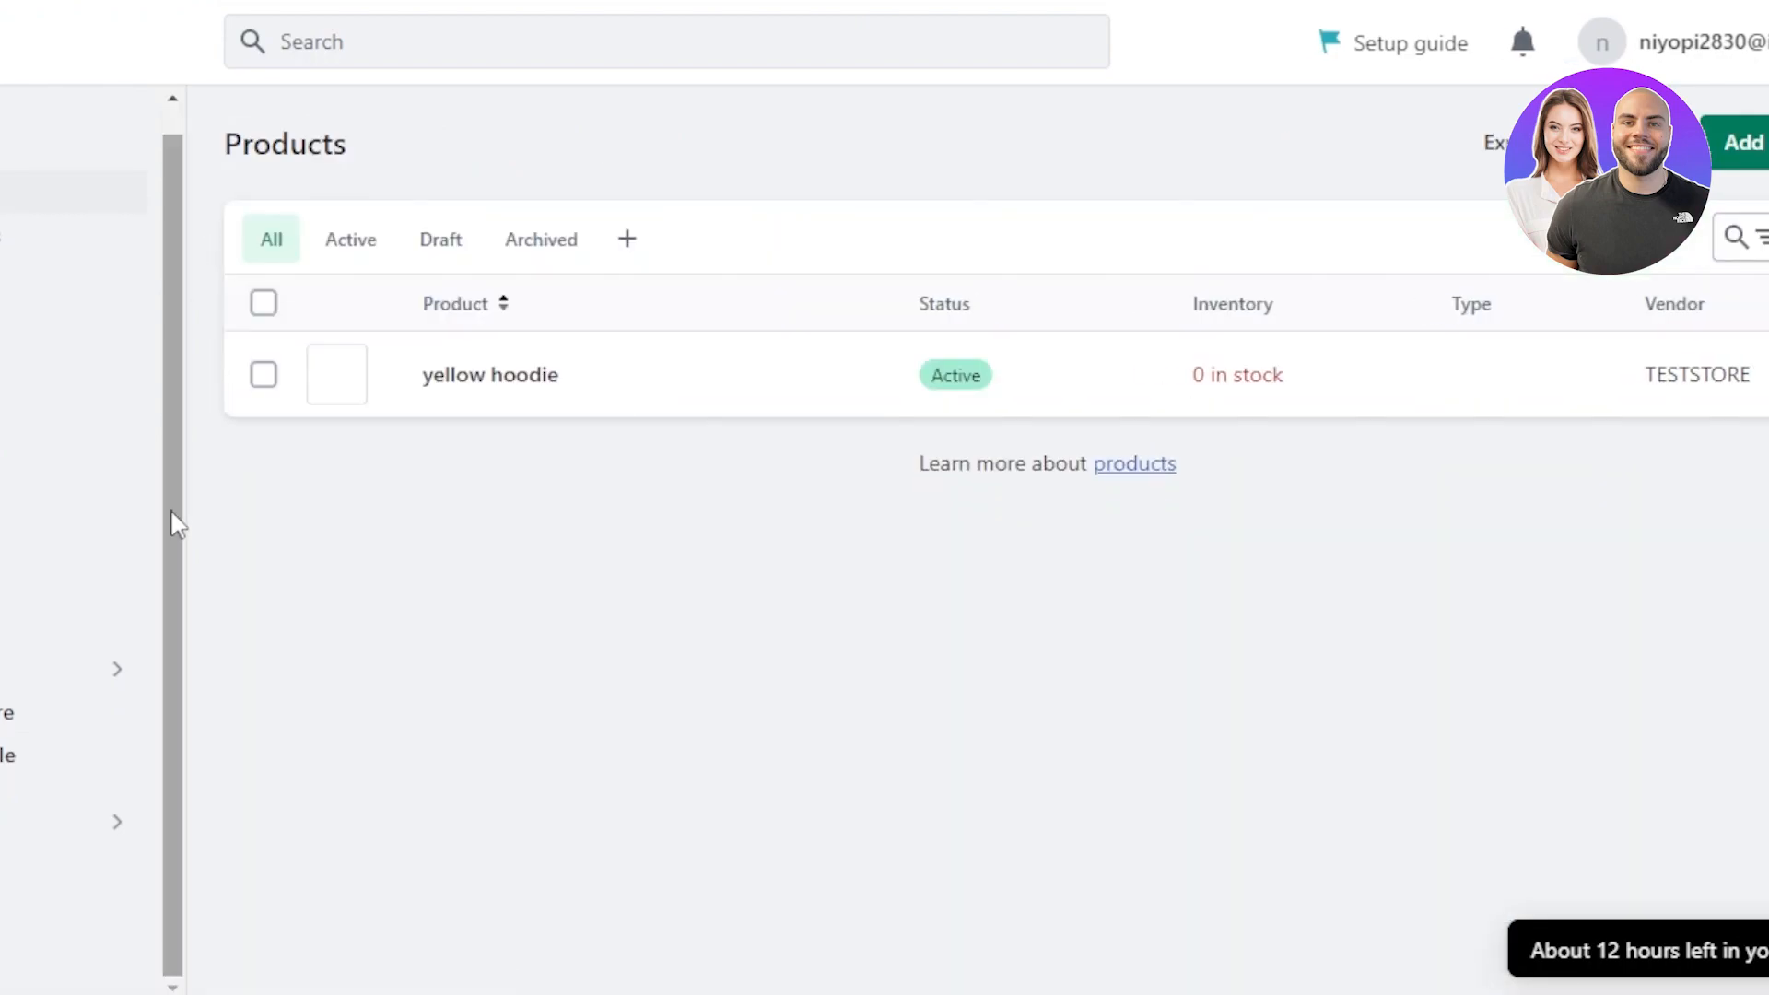
# - Open the Facebook & Instagram details from the apps and sales channels in the store settings
pyautogui.click(87, 961)
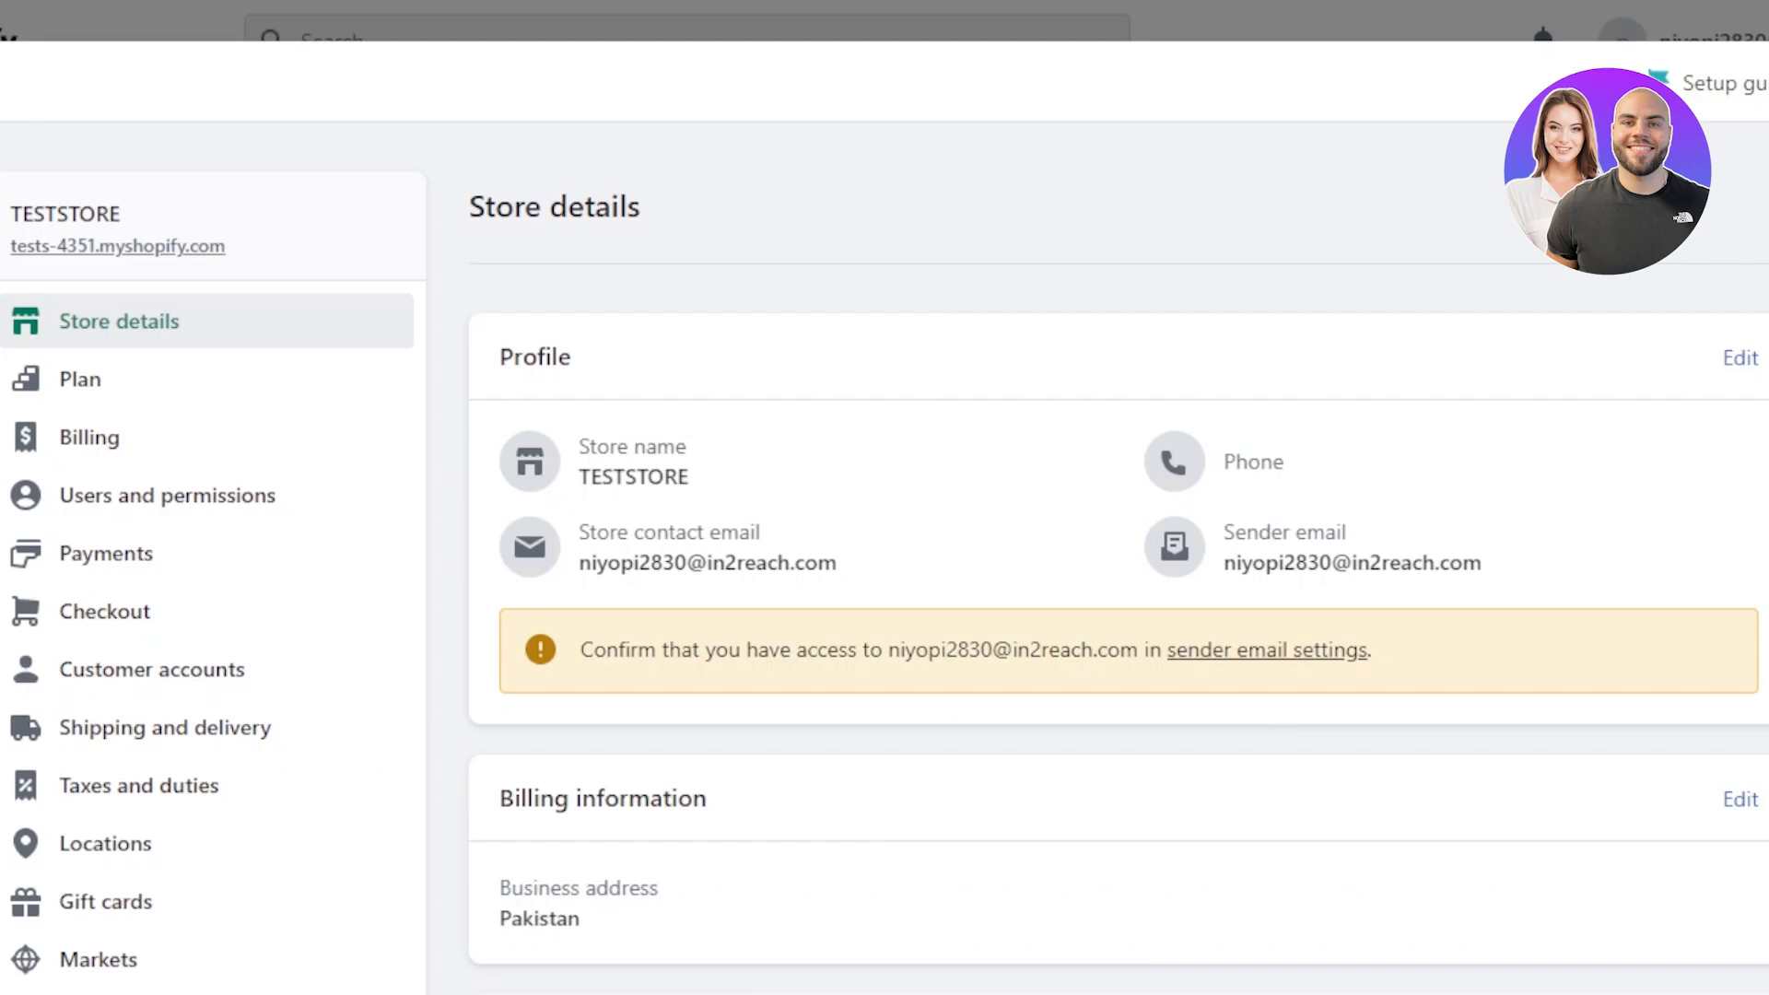
pyautogui.scroll(-3, 285, 672)
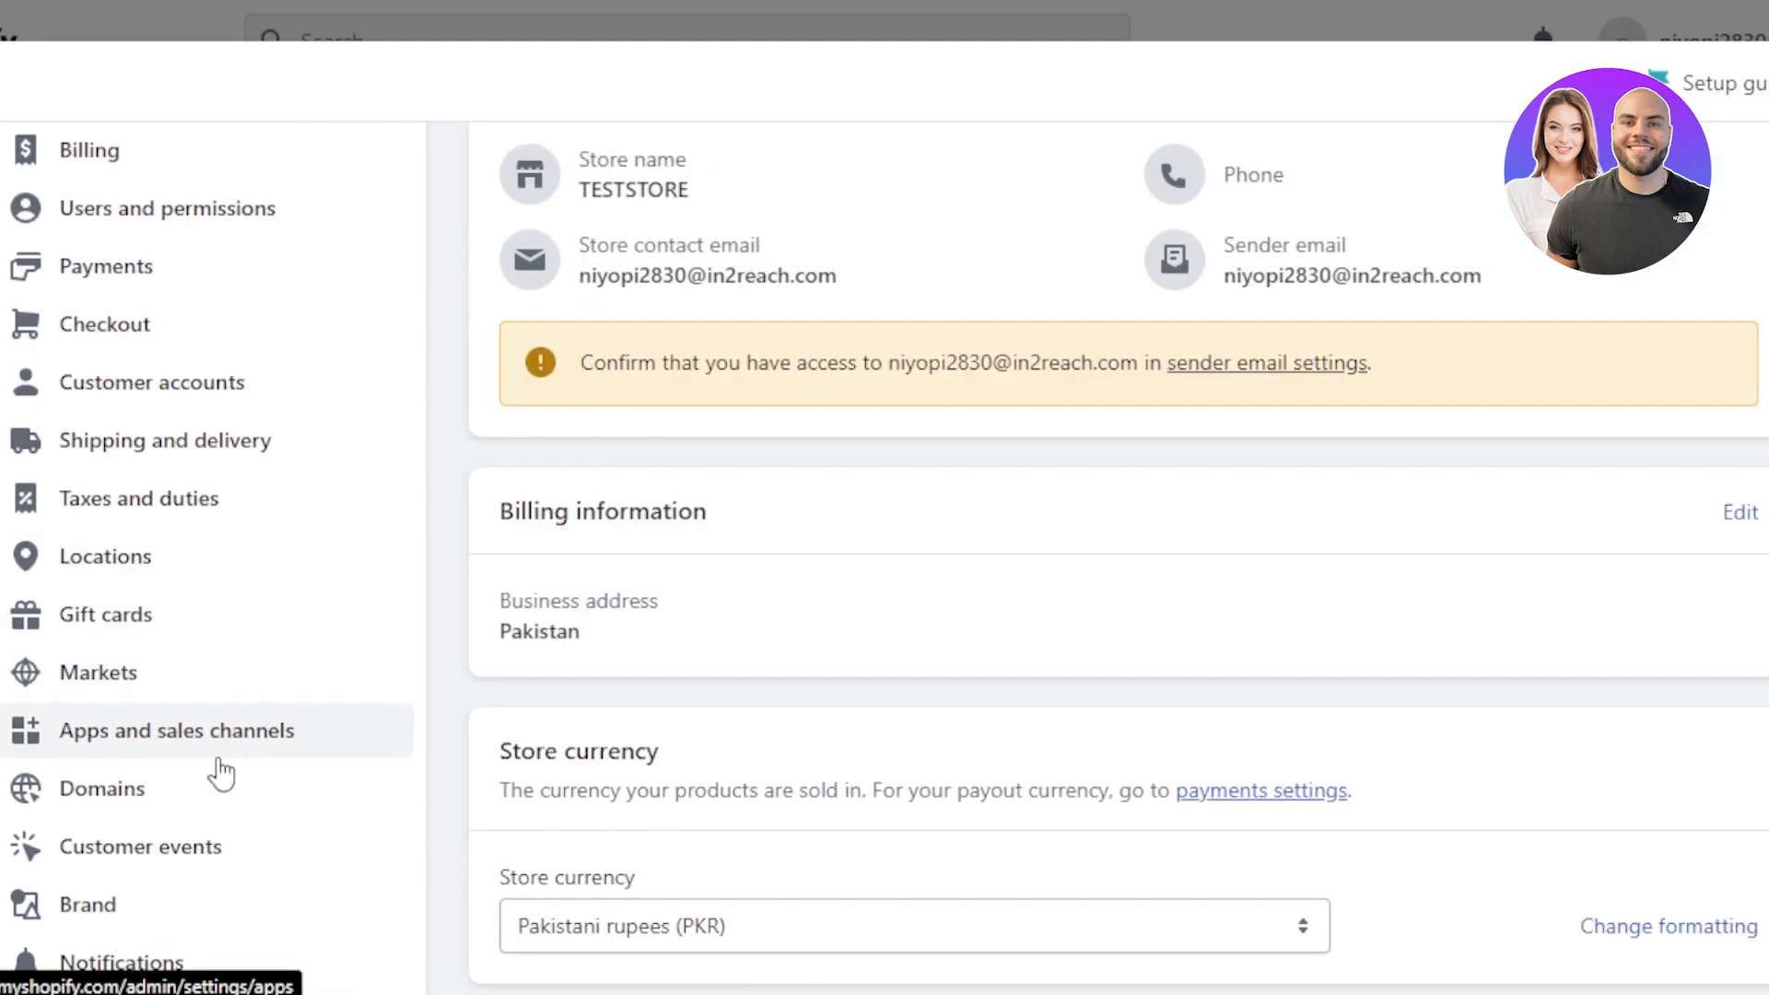
pyautogui.click(218, 737)
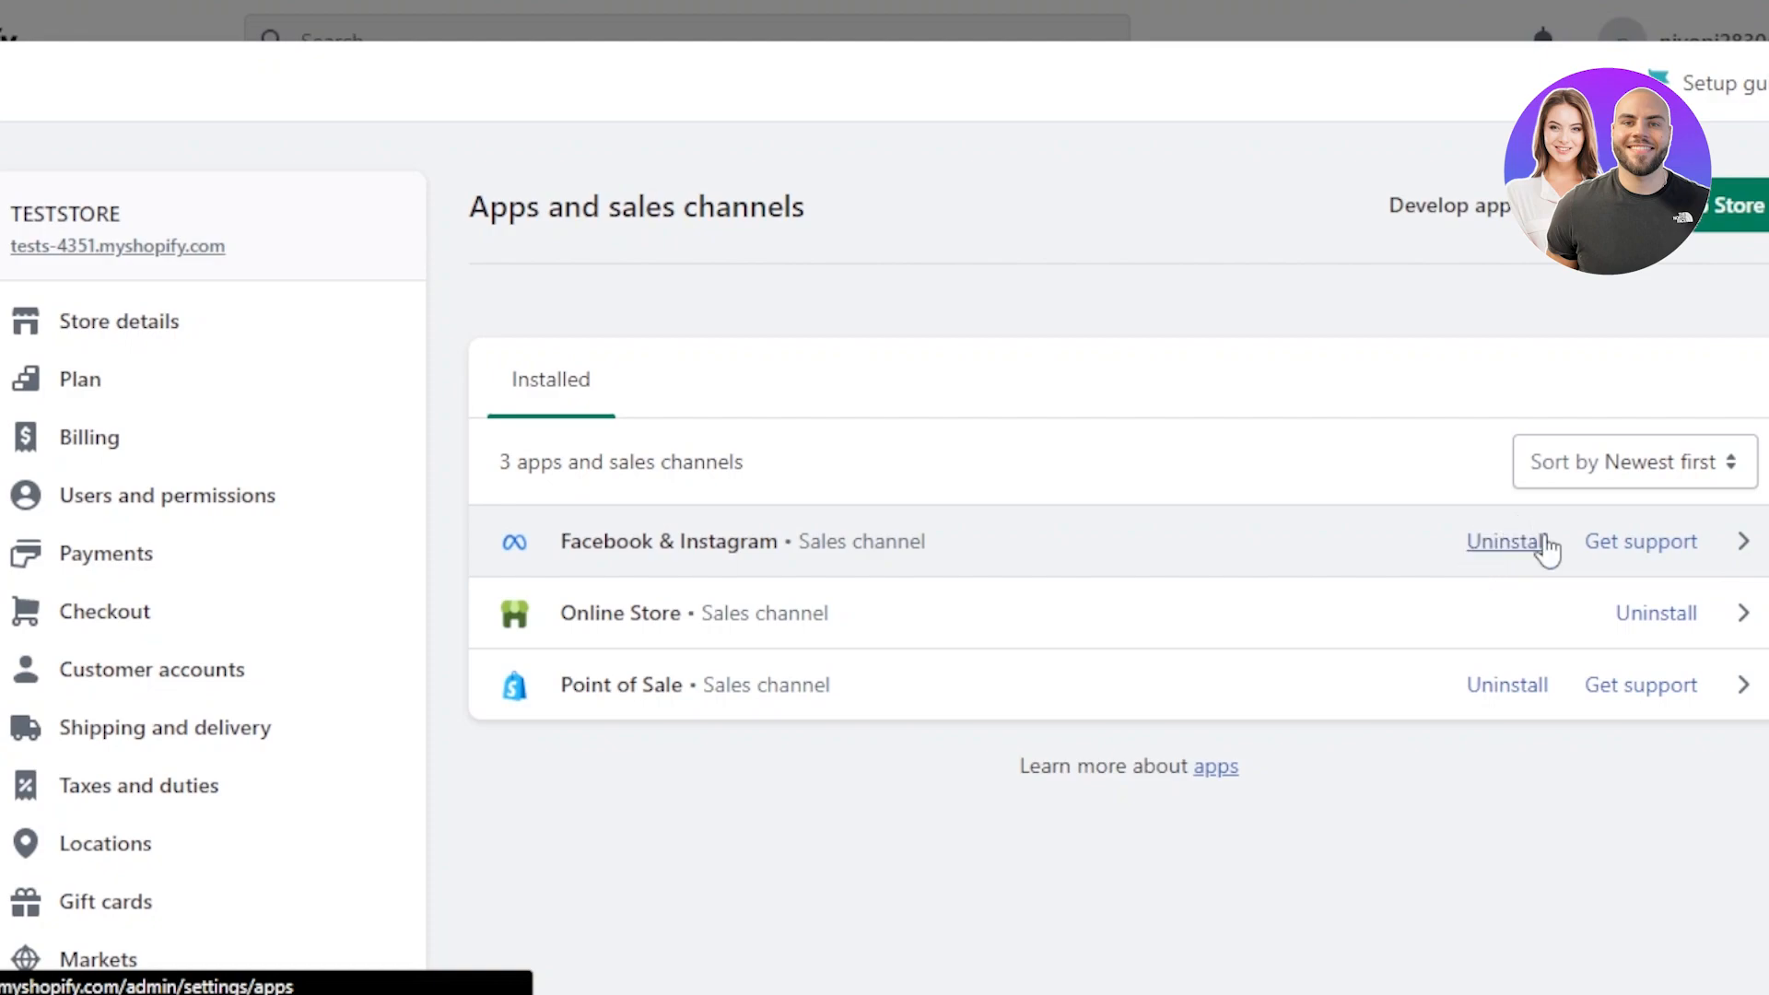
pyautogui.click(612, 533)
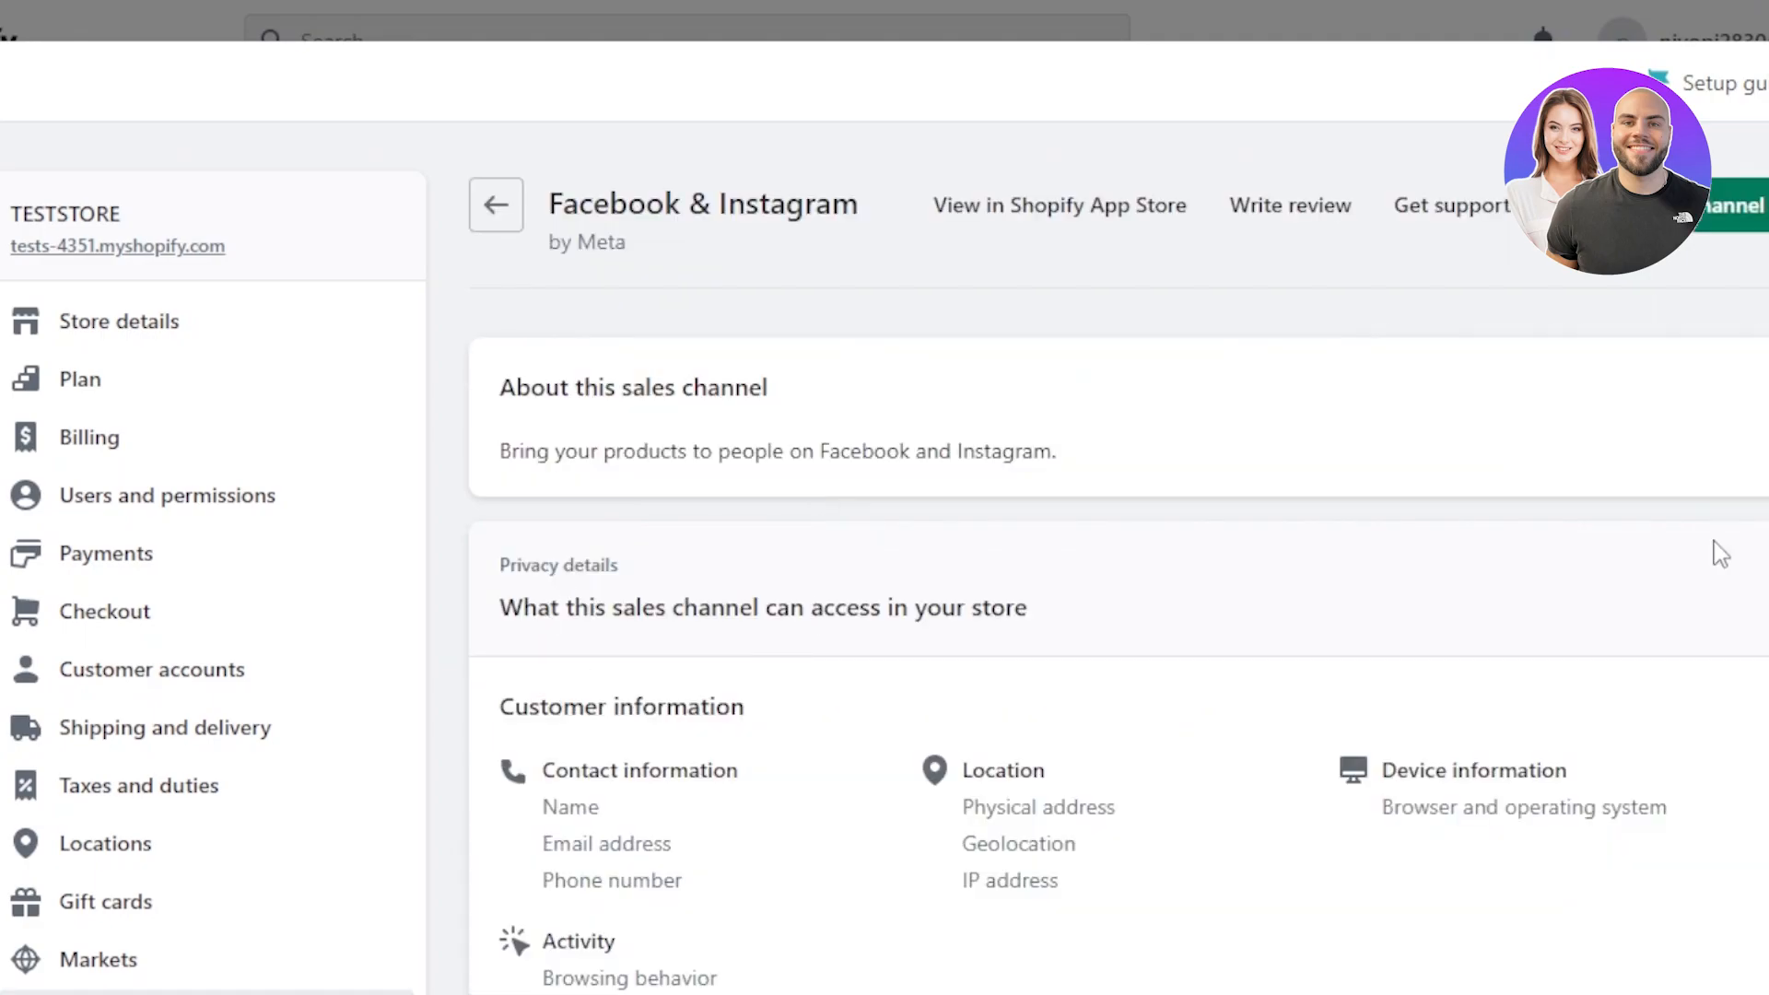
# - Examine the privacy and permission details showing what the Facebook & Instagram channel can access and do in the store
pyautogui.scroll(-15, 884, 553)
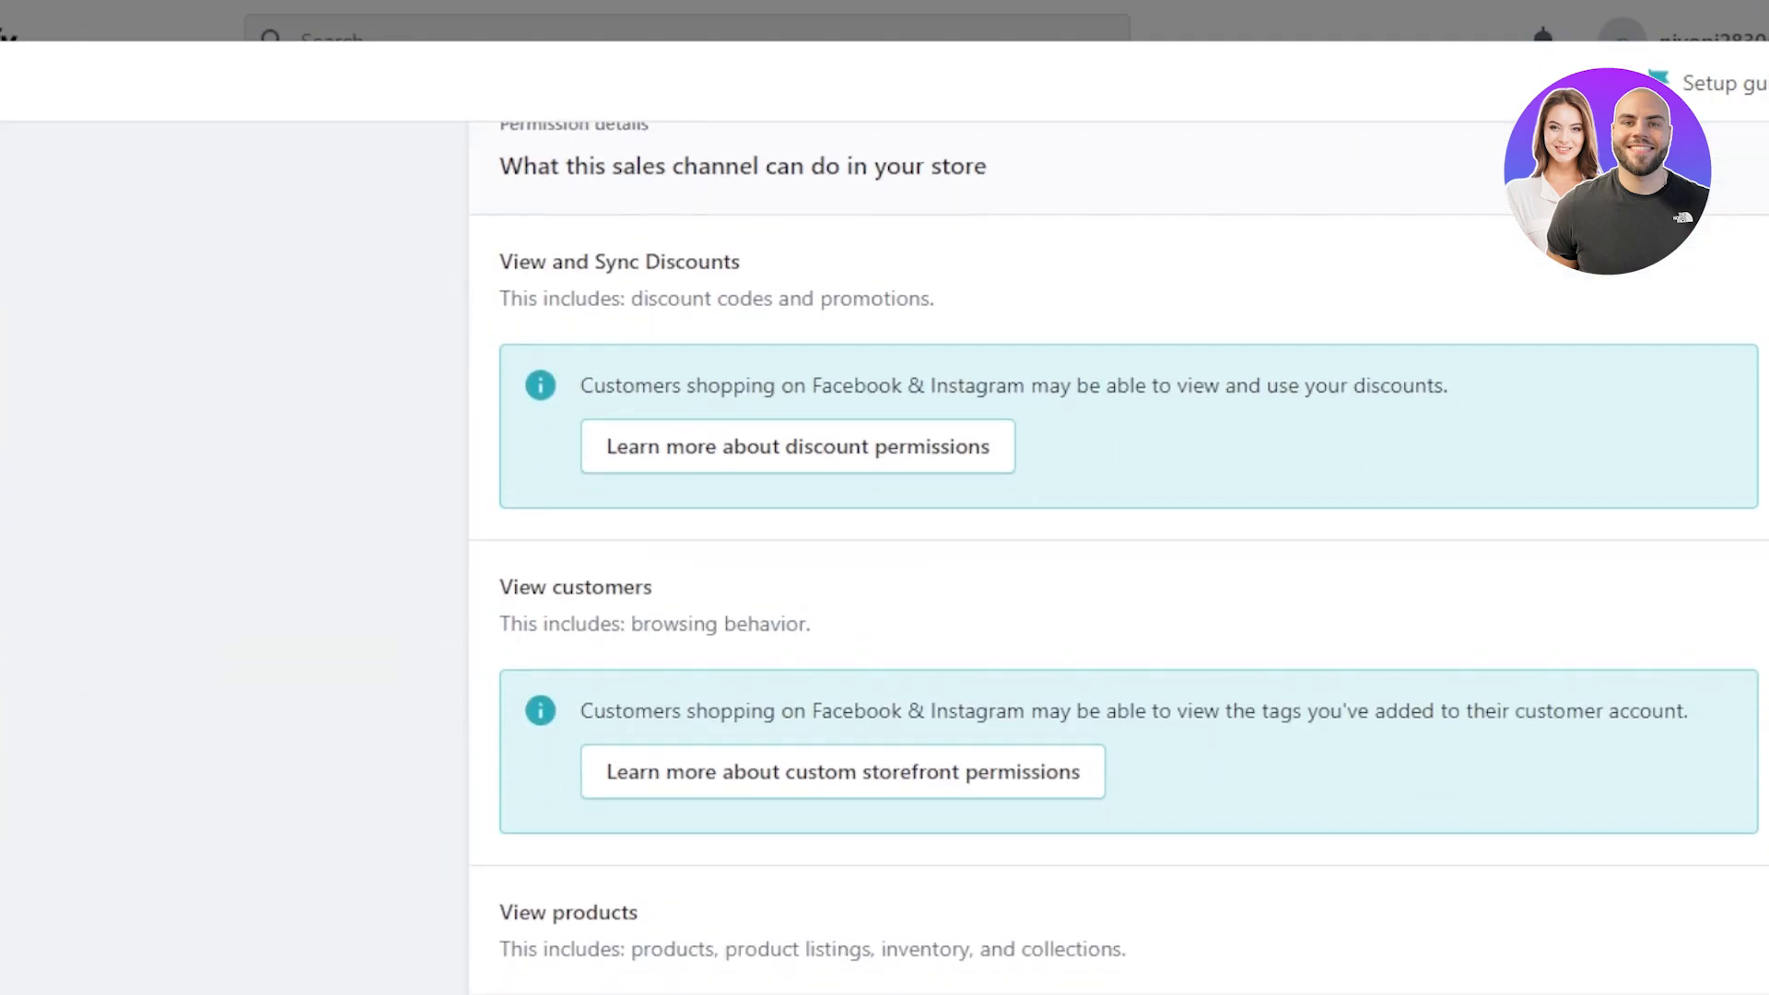
pyautogui.scroll(13, 885, 553)
pyautogui.scroll(-7, 1118, 553)
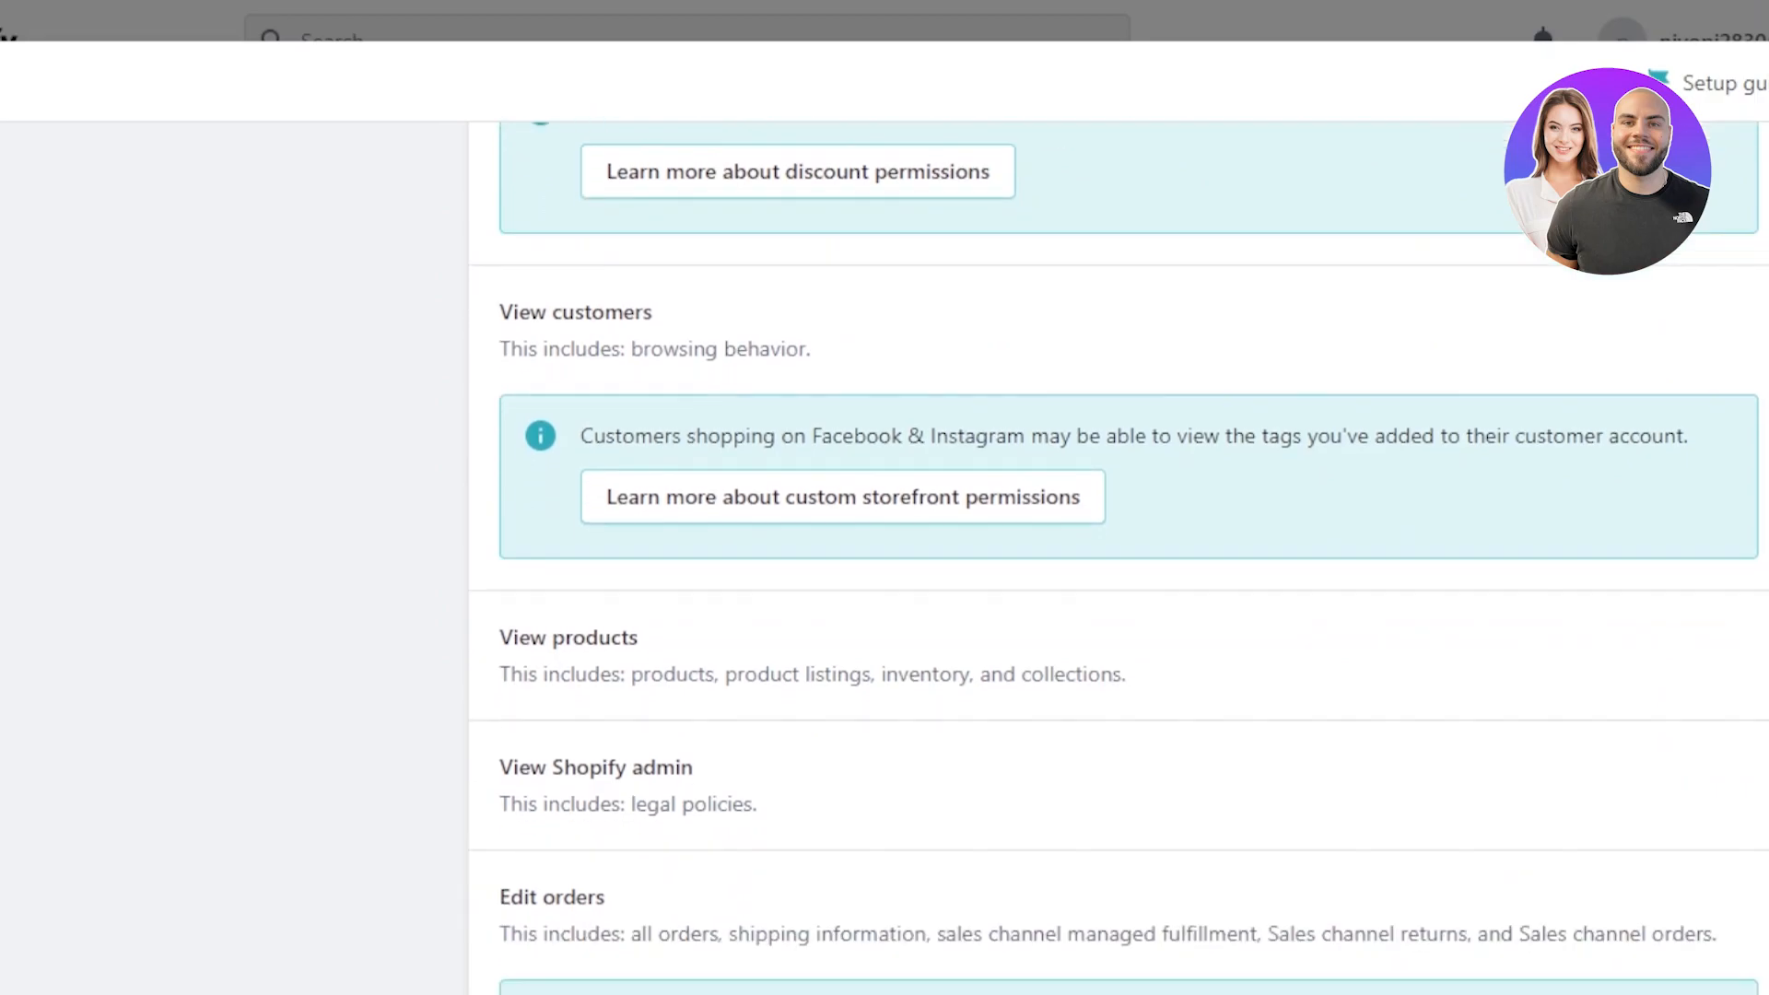
pyautogui.scroll(12, 1118, 553)
pyautogui.scroll(-1, 1119, 553)
pyautogui.scroll(-4, 1119, 553)
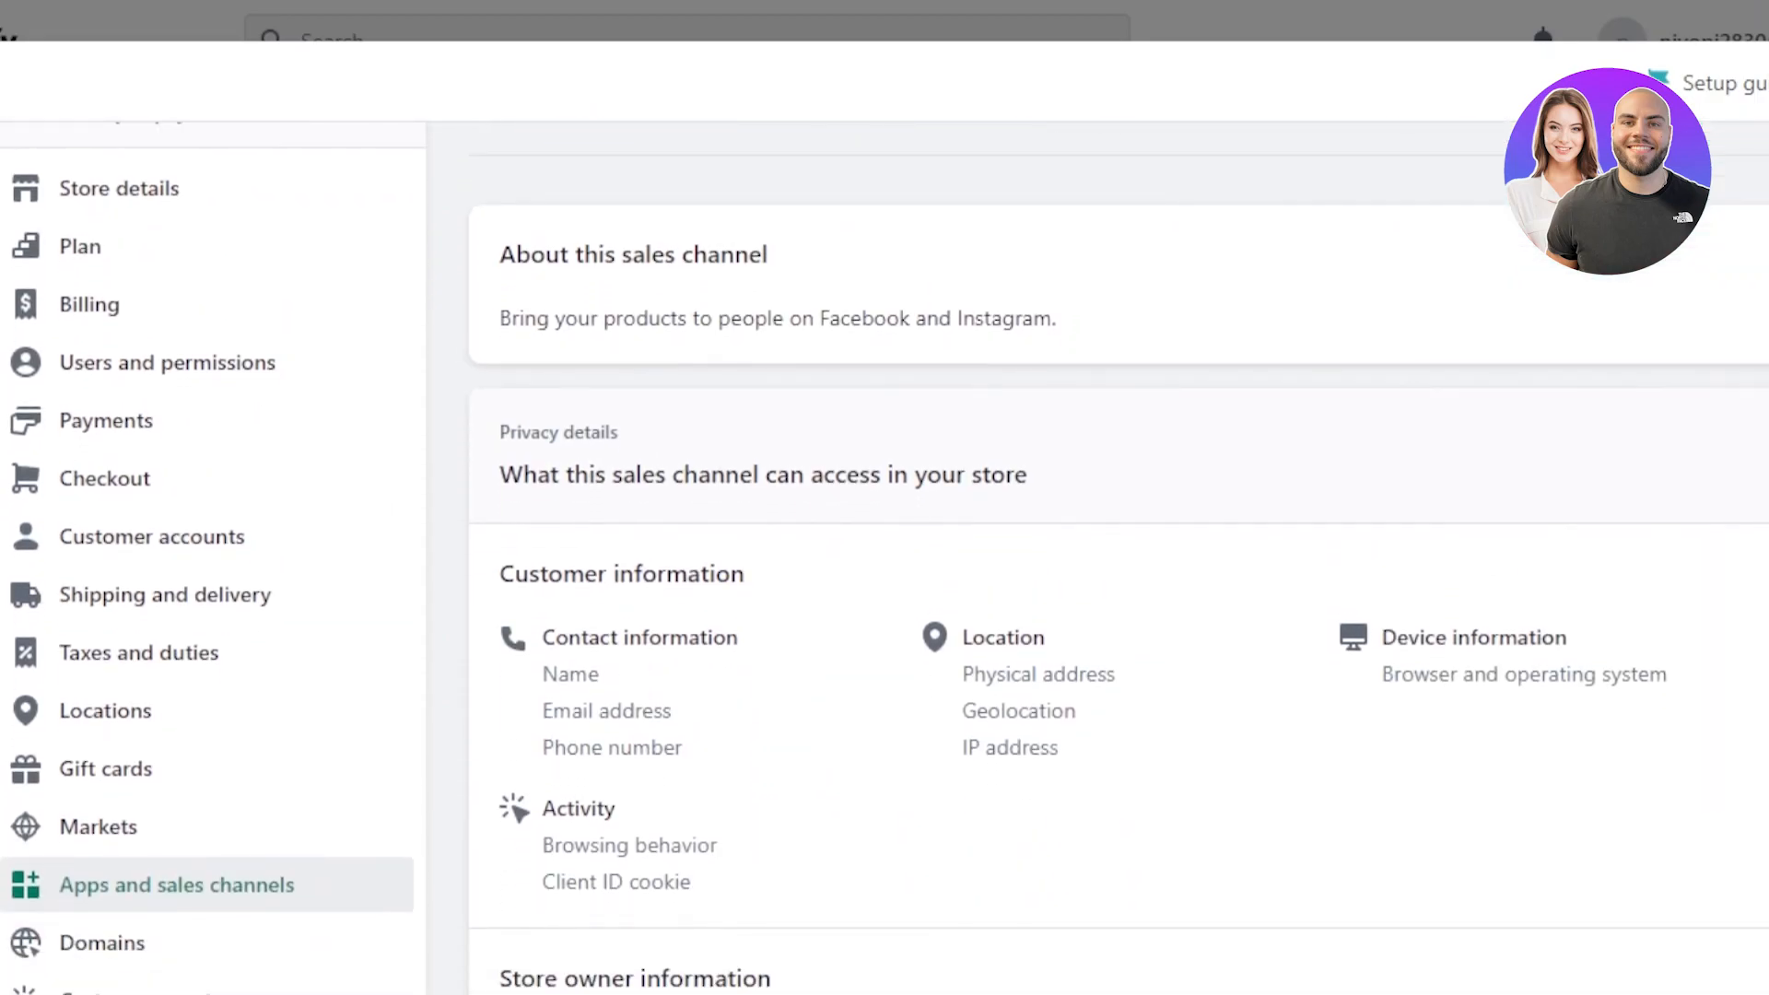
pyautogui.scroll(1, 885, 567)
pyautogui.scroll(-8, 885, 567)
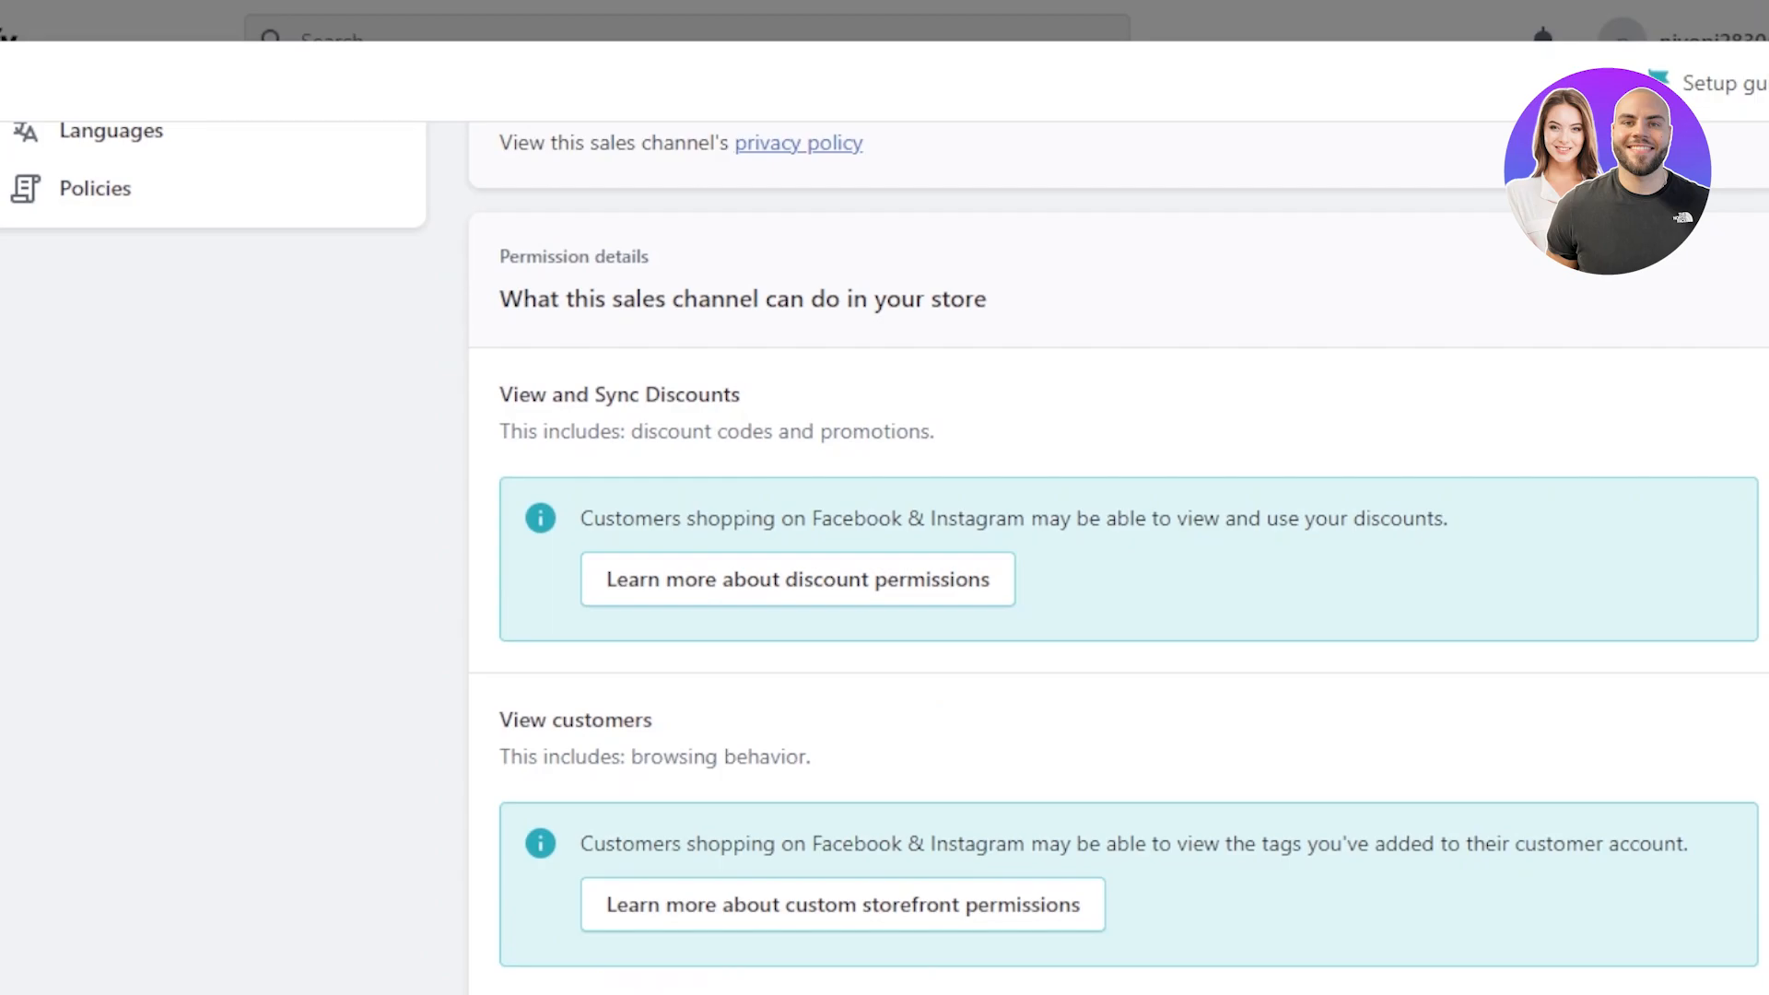
pyautogui.scroll(-5, 1119, 558)
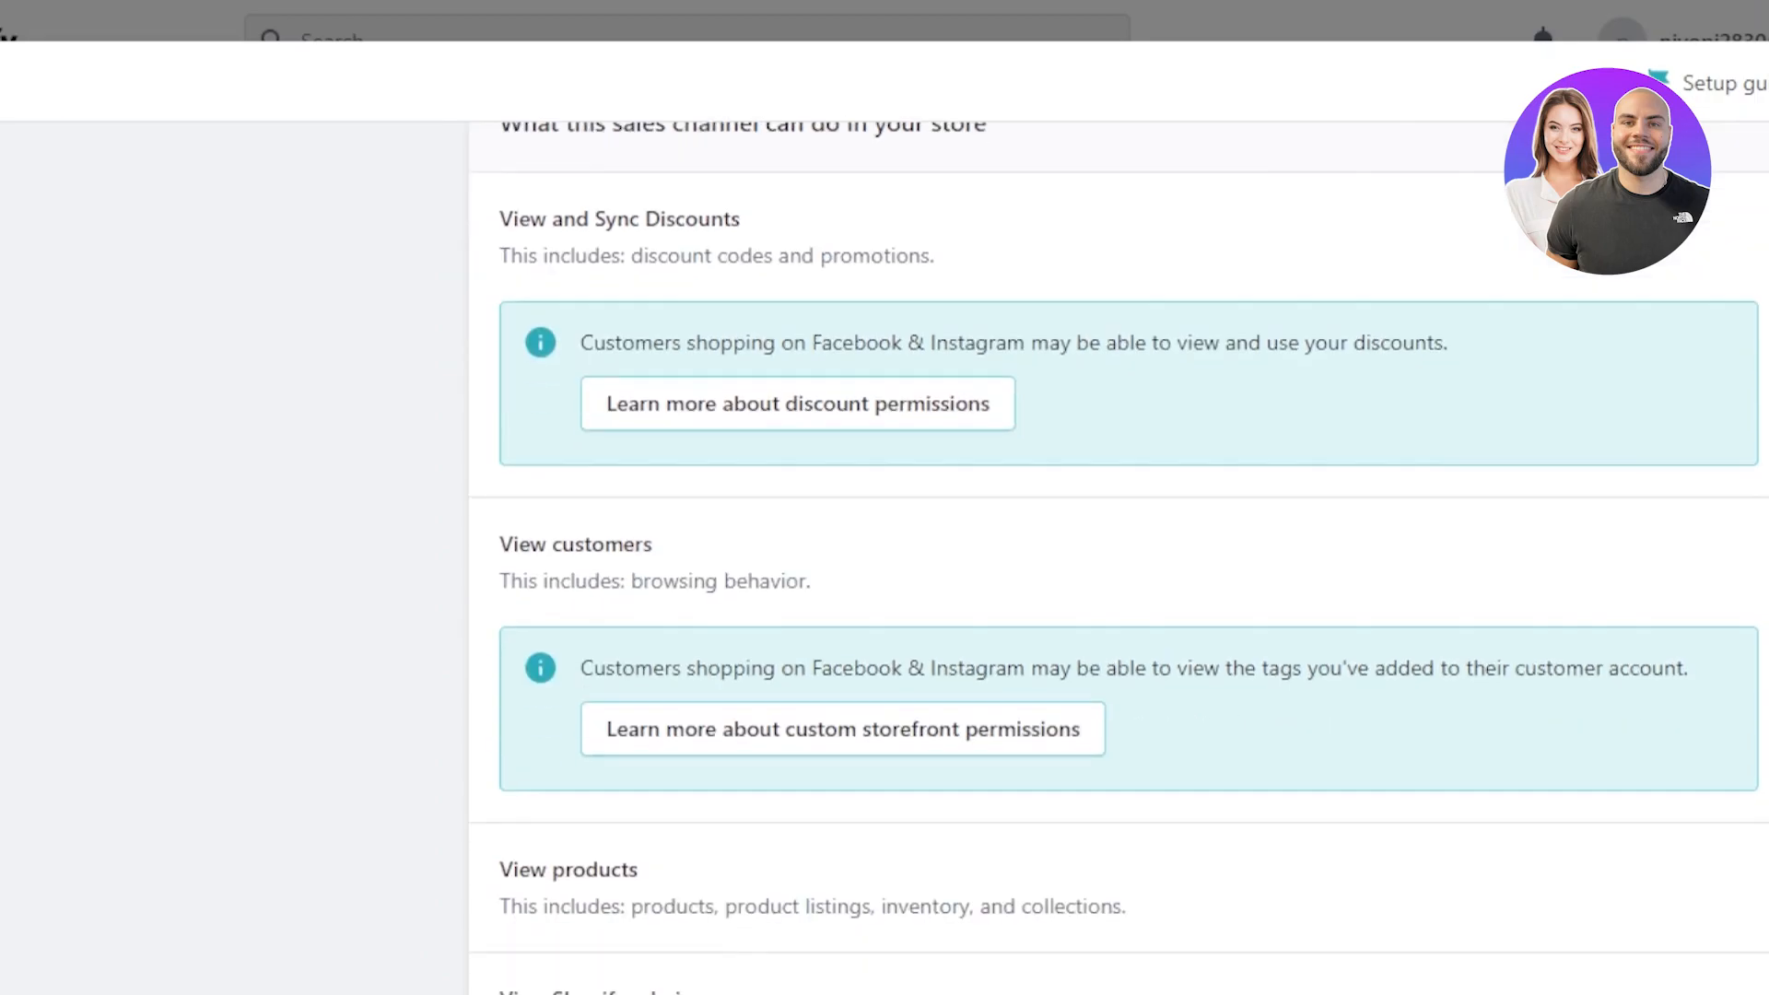
pyautogui.scroll(-1, 1119, 553)
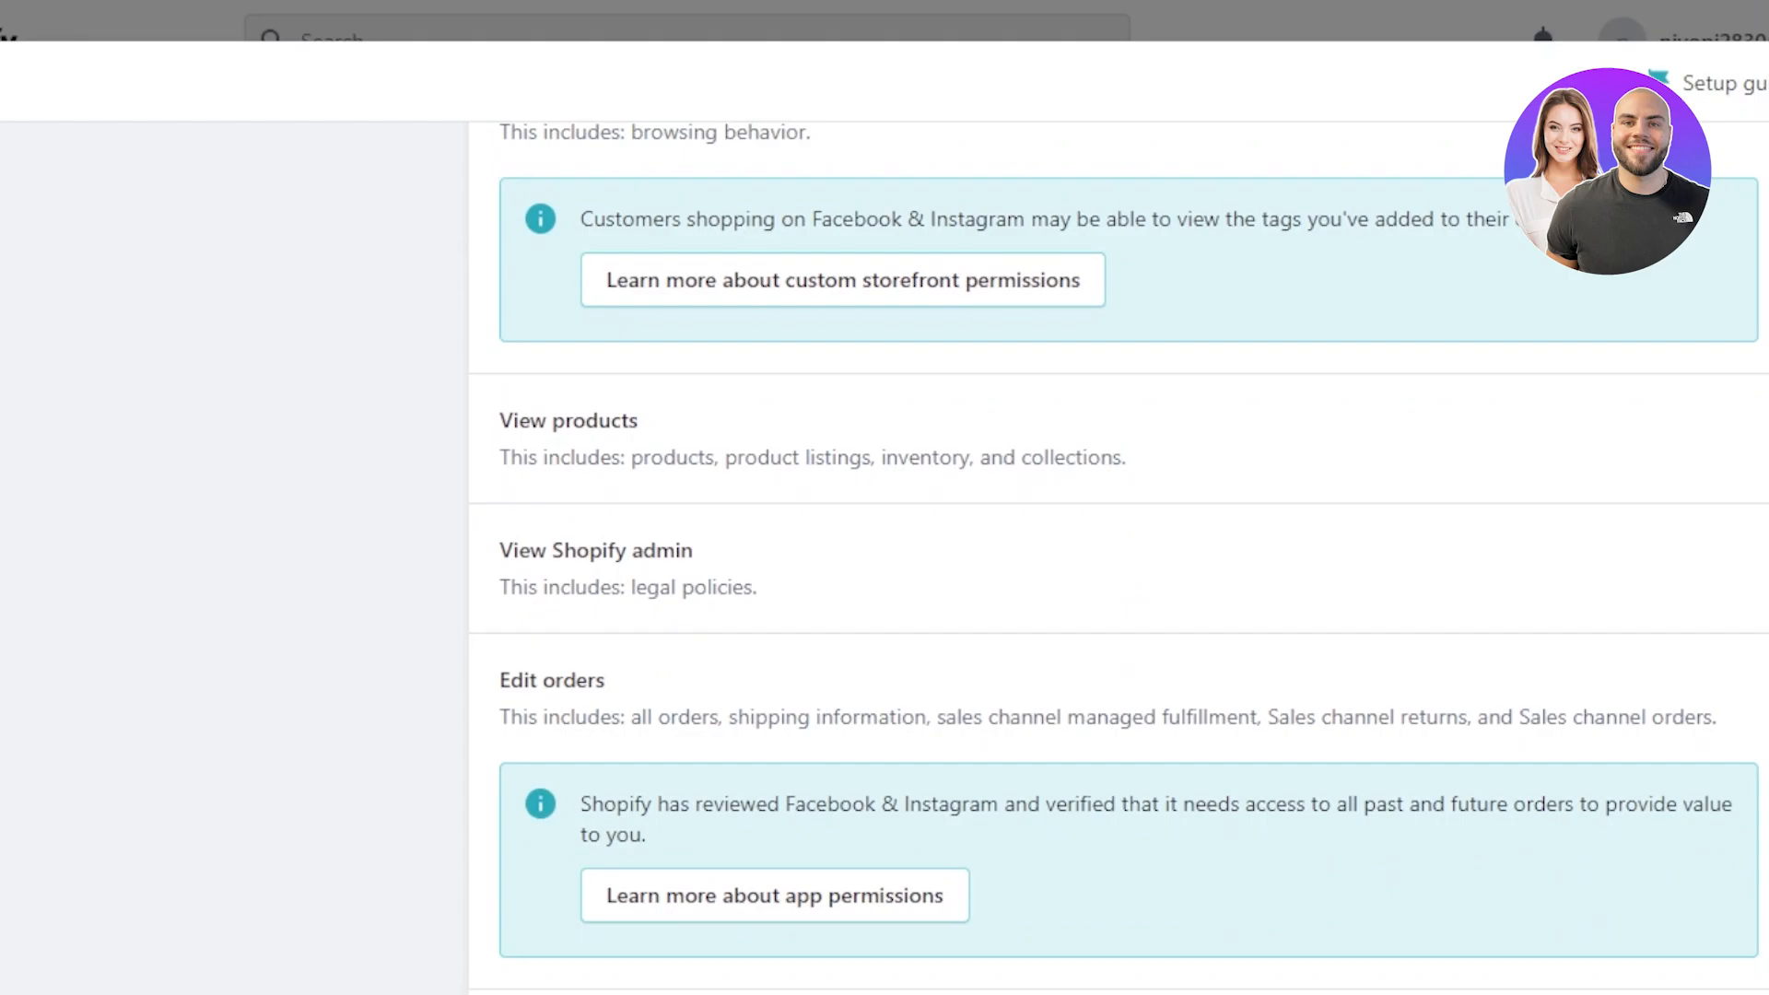
pyautogui.scroll(-3, 1120, 559)
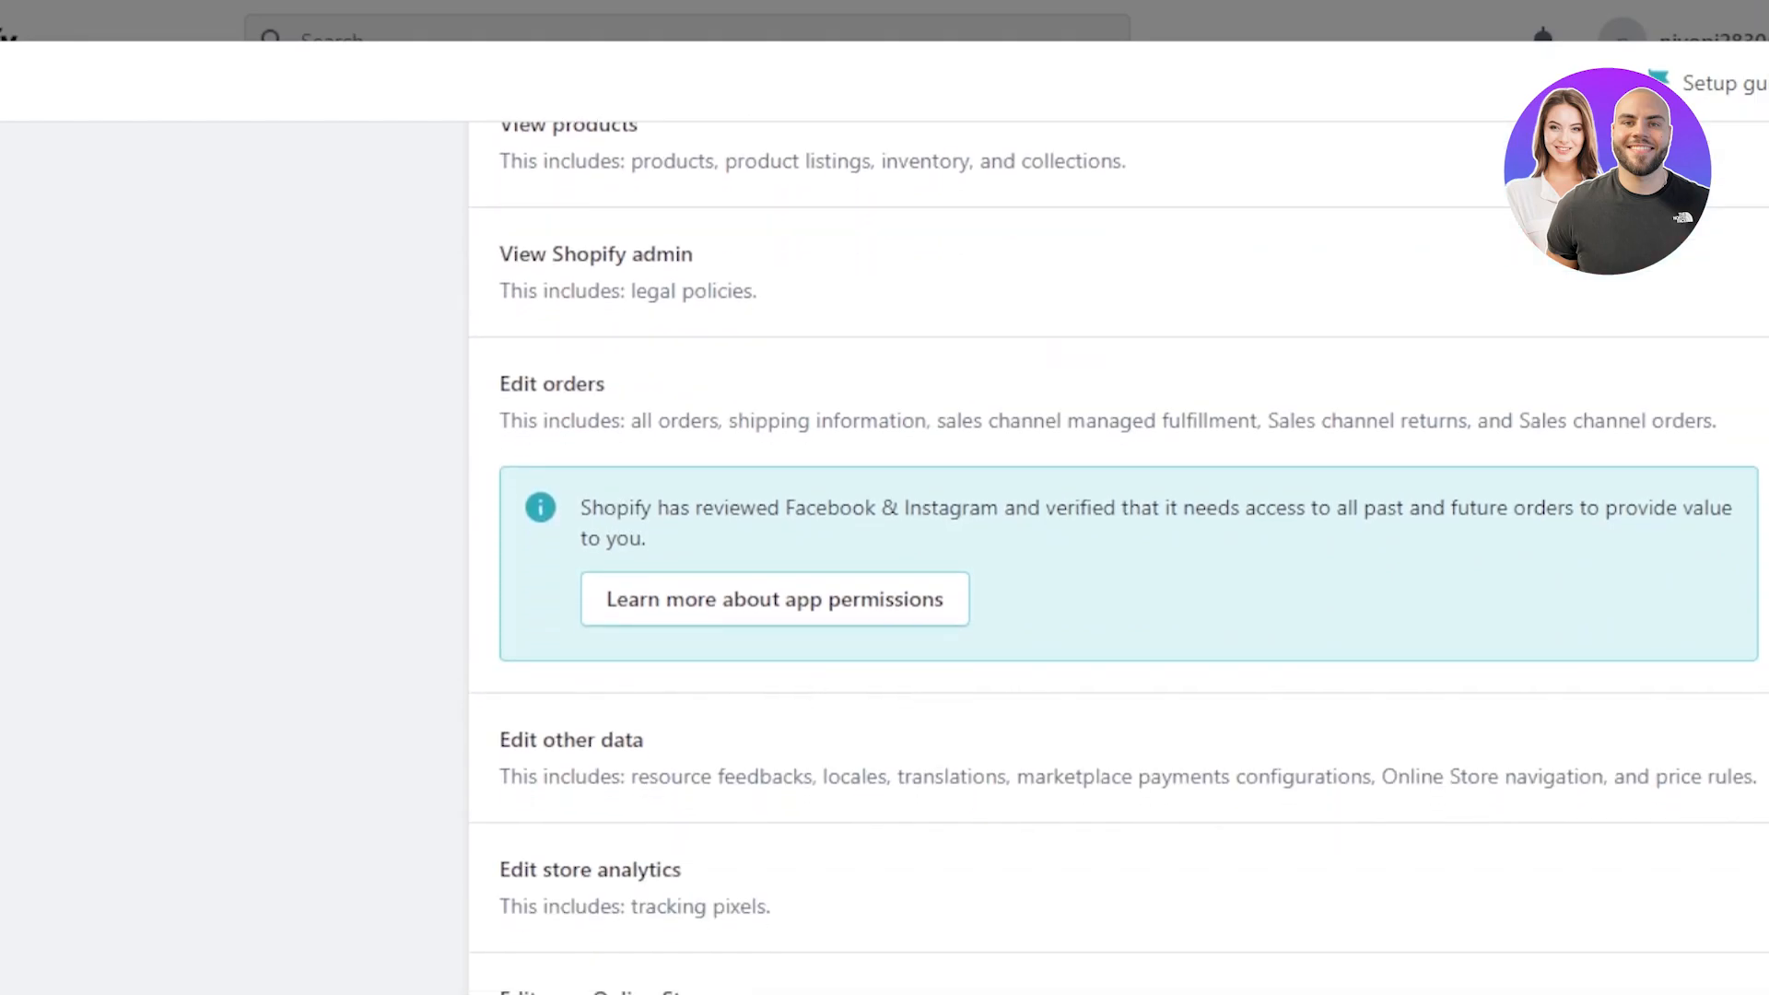
pyautogui.scroll(-4, 1120, 558)
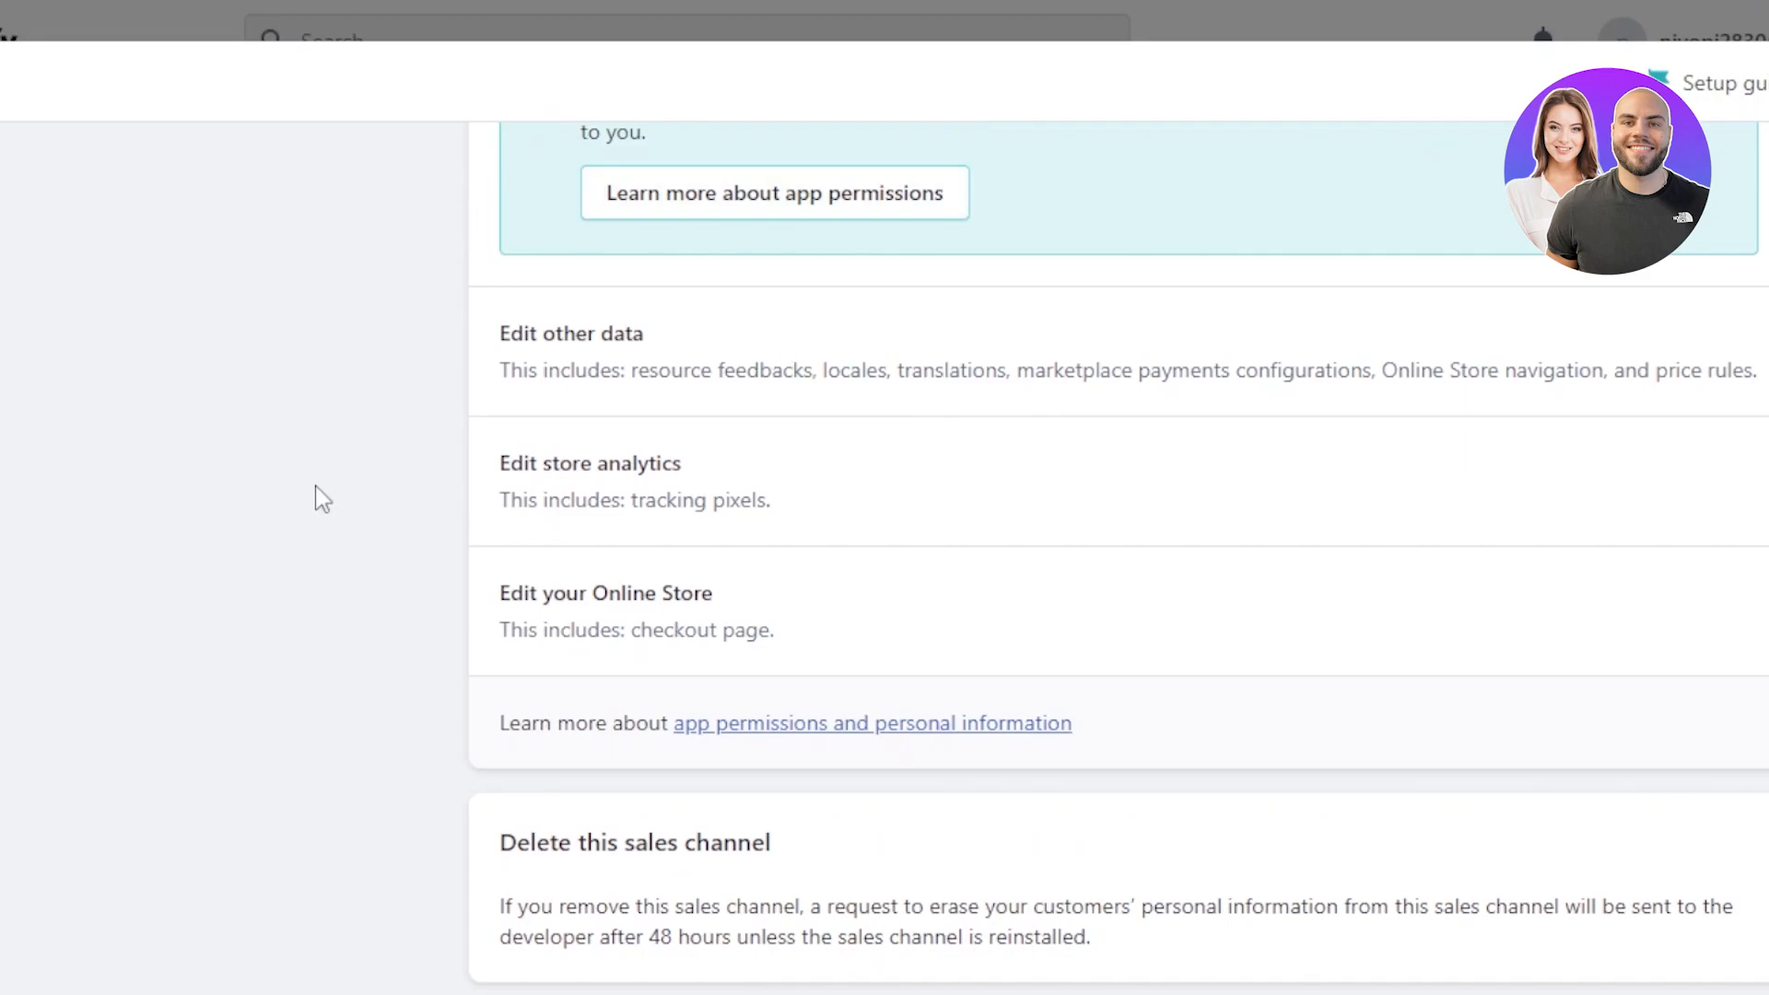
pyautogui.scroll(10, 1471, 760)
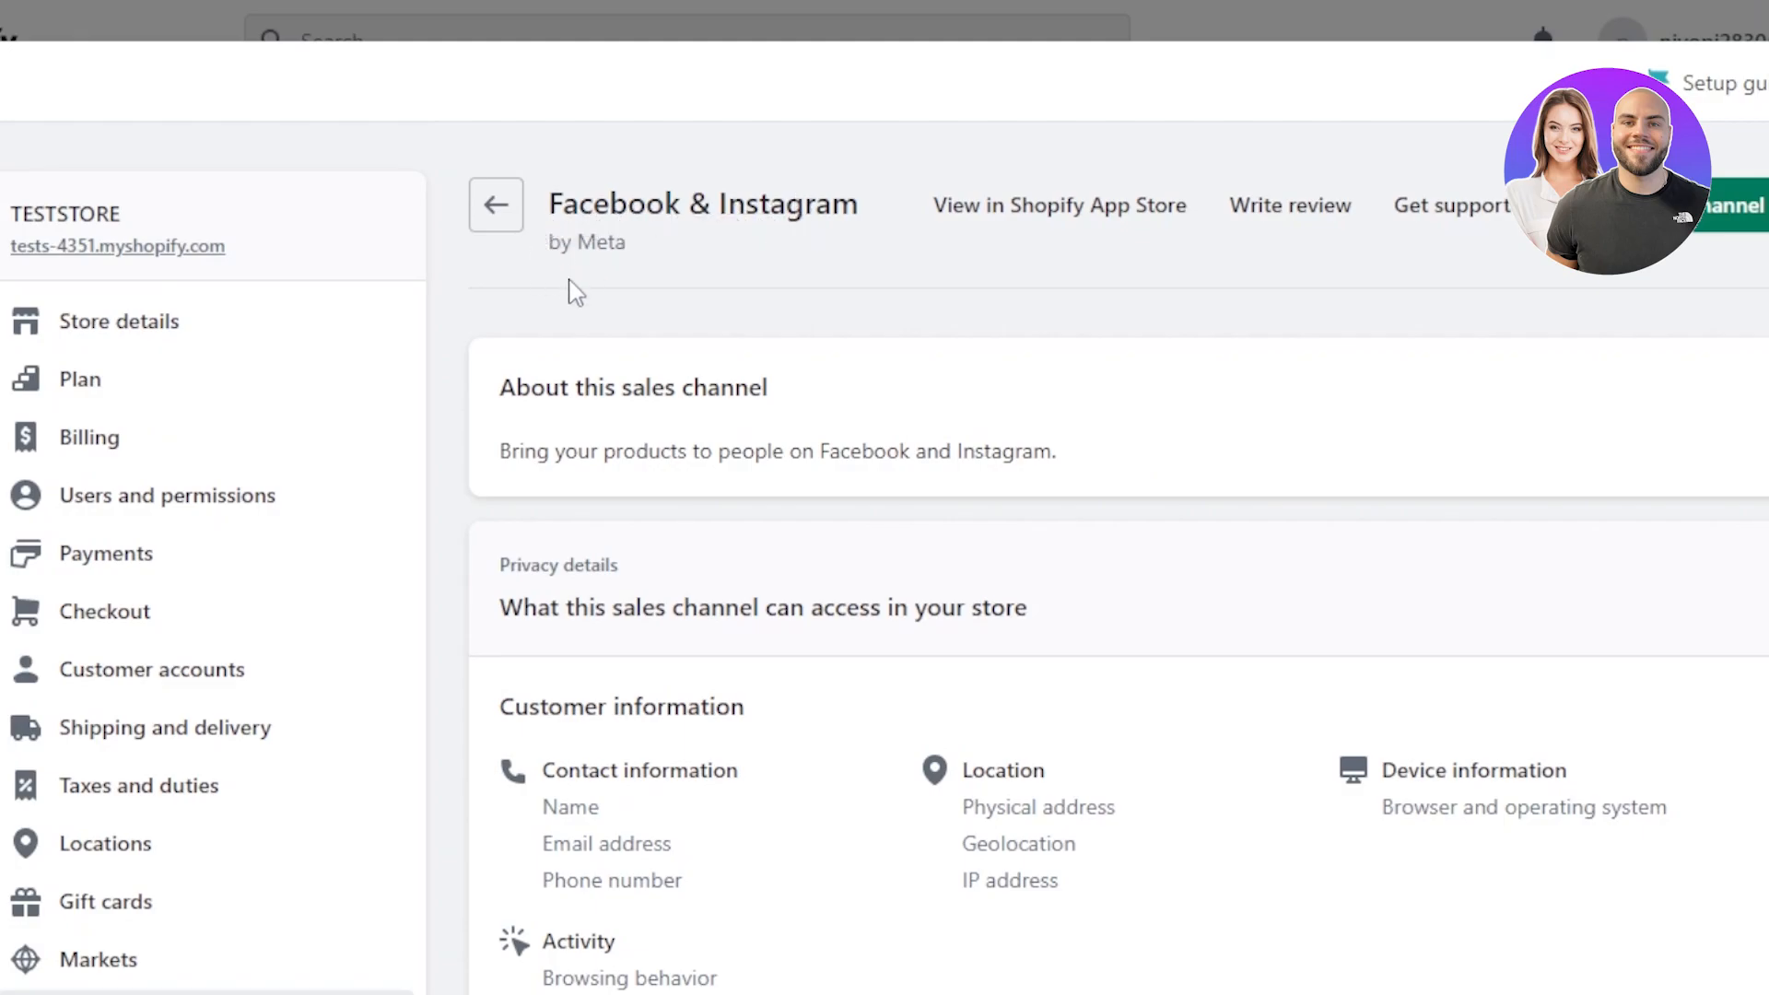
pyautogui.scroll(-5, 940, 769)
pyautogui.scroll(5, 841, 185)
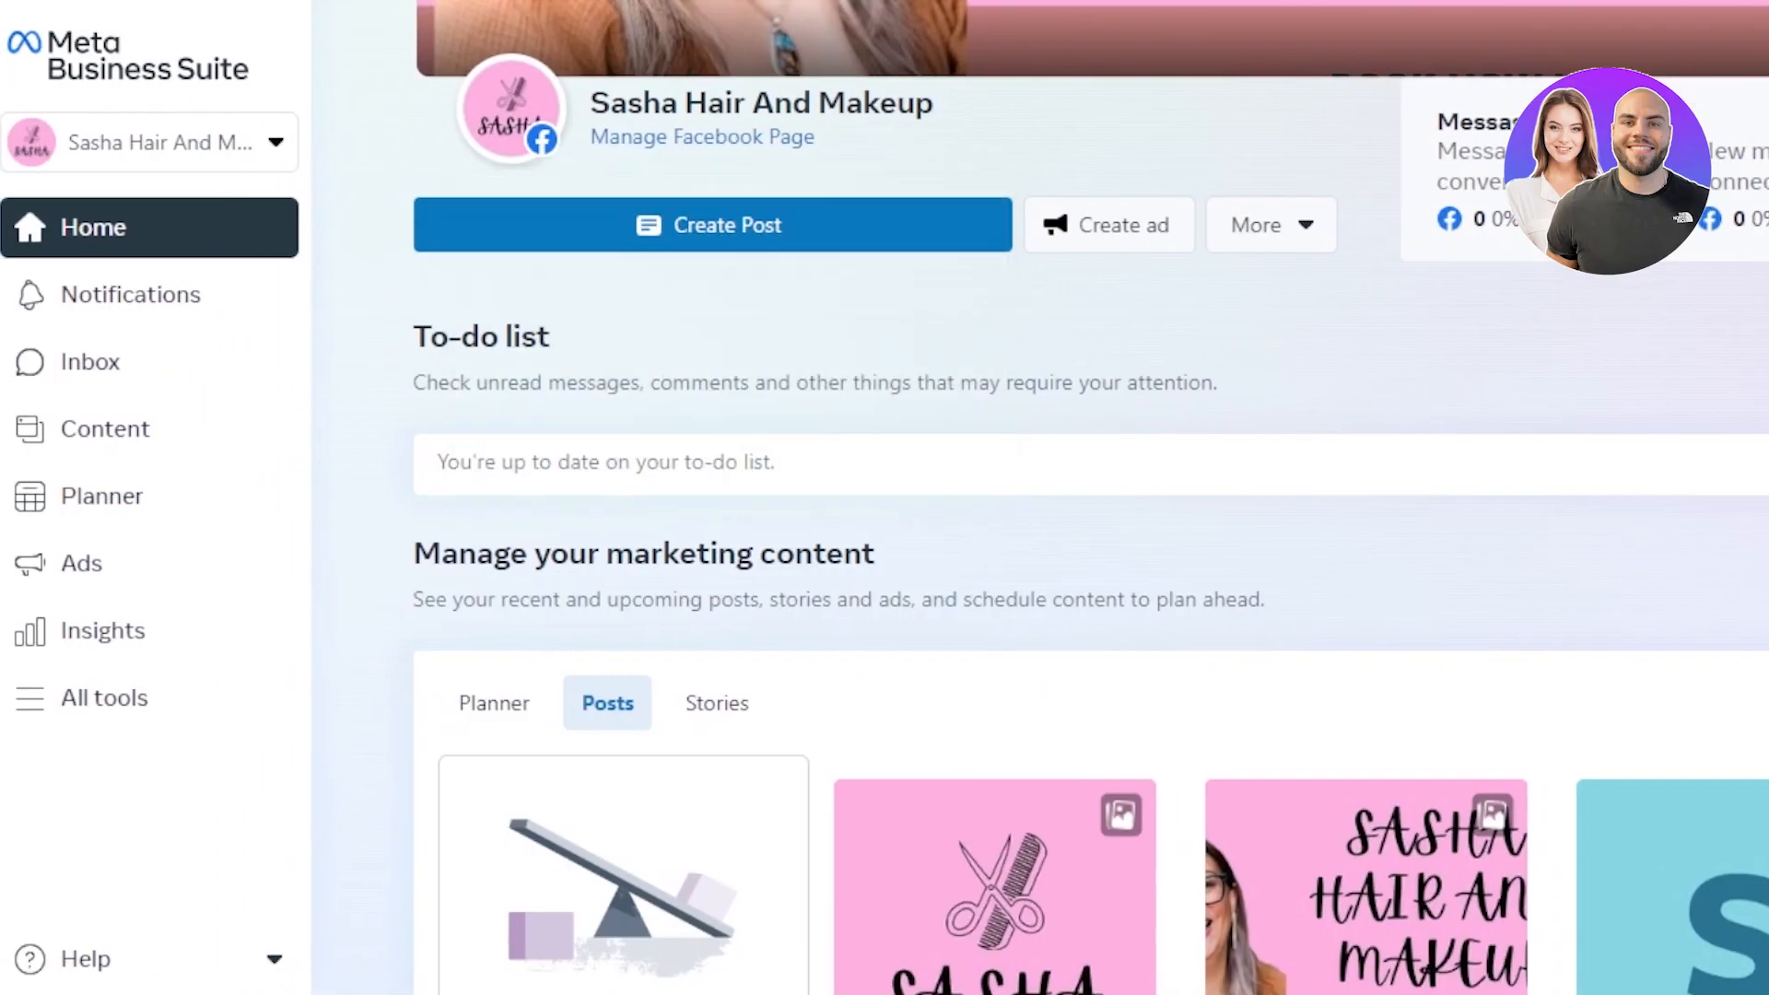
# - View the Sasha Hair And Makeup Page home in Meta Business Suite, and return to the Facebook & Instagram channel details in Shopify
pyautogui.scroll(3, 1142, 240)
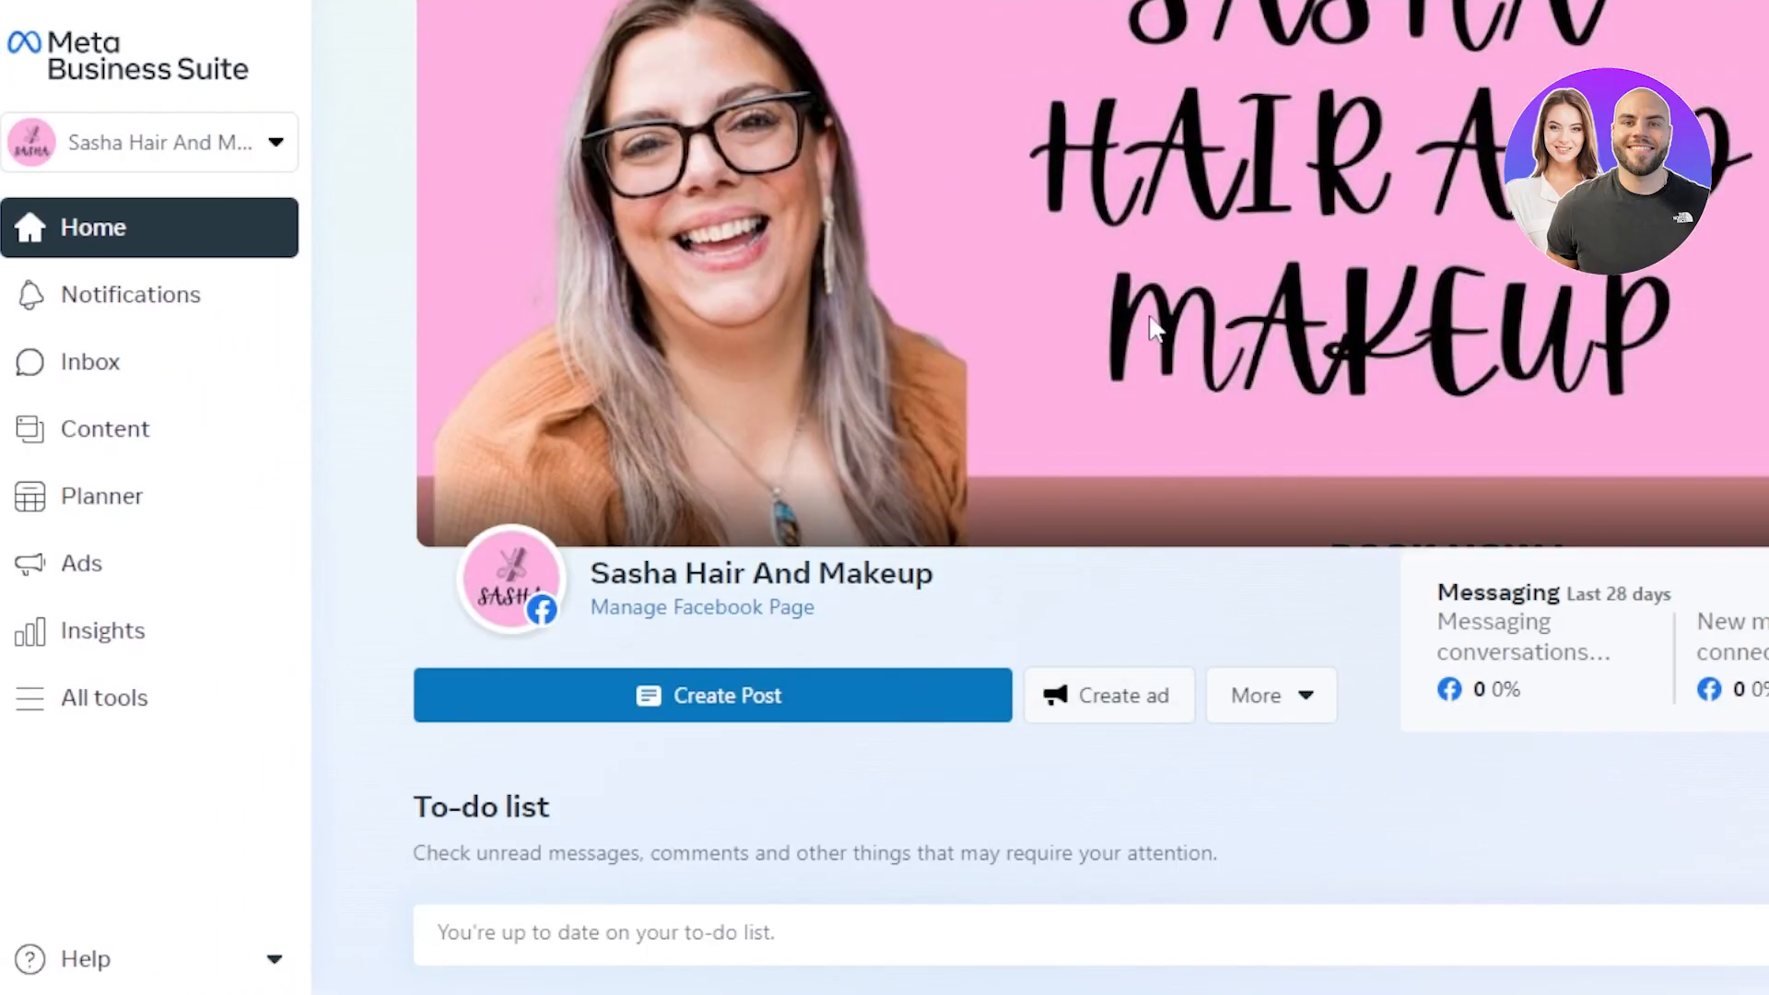
pyautogui.click(792, 0)
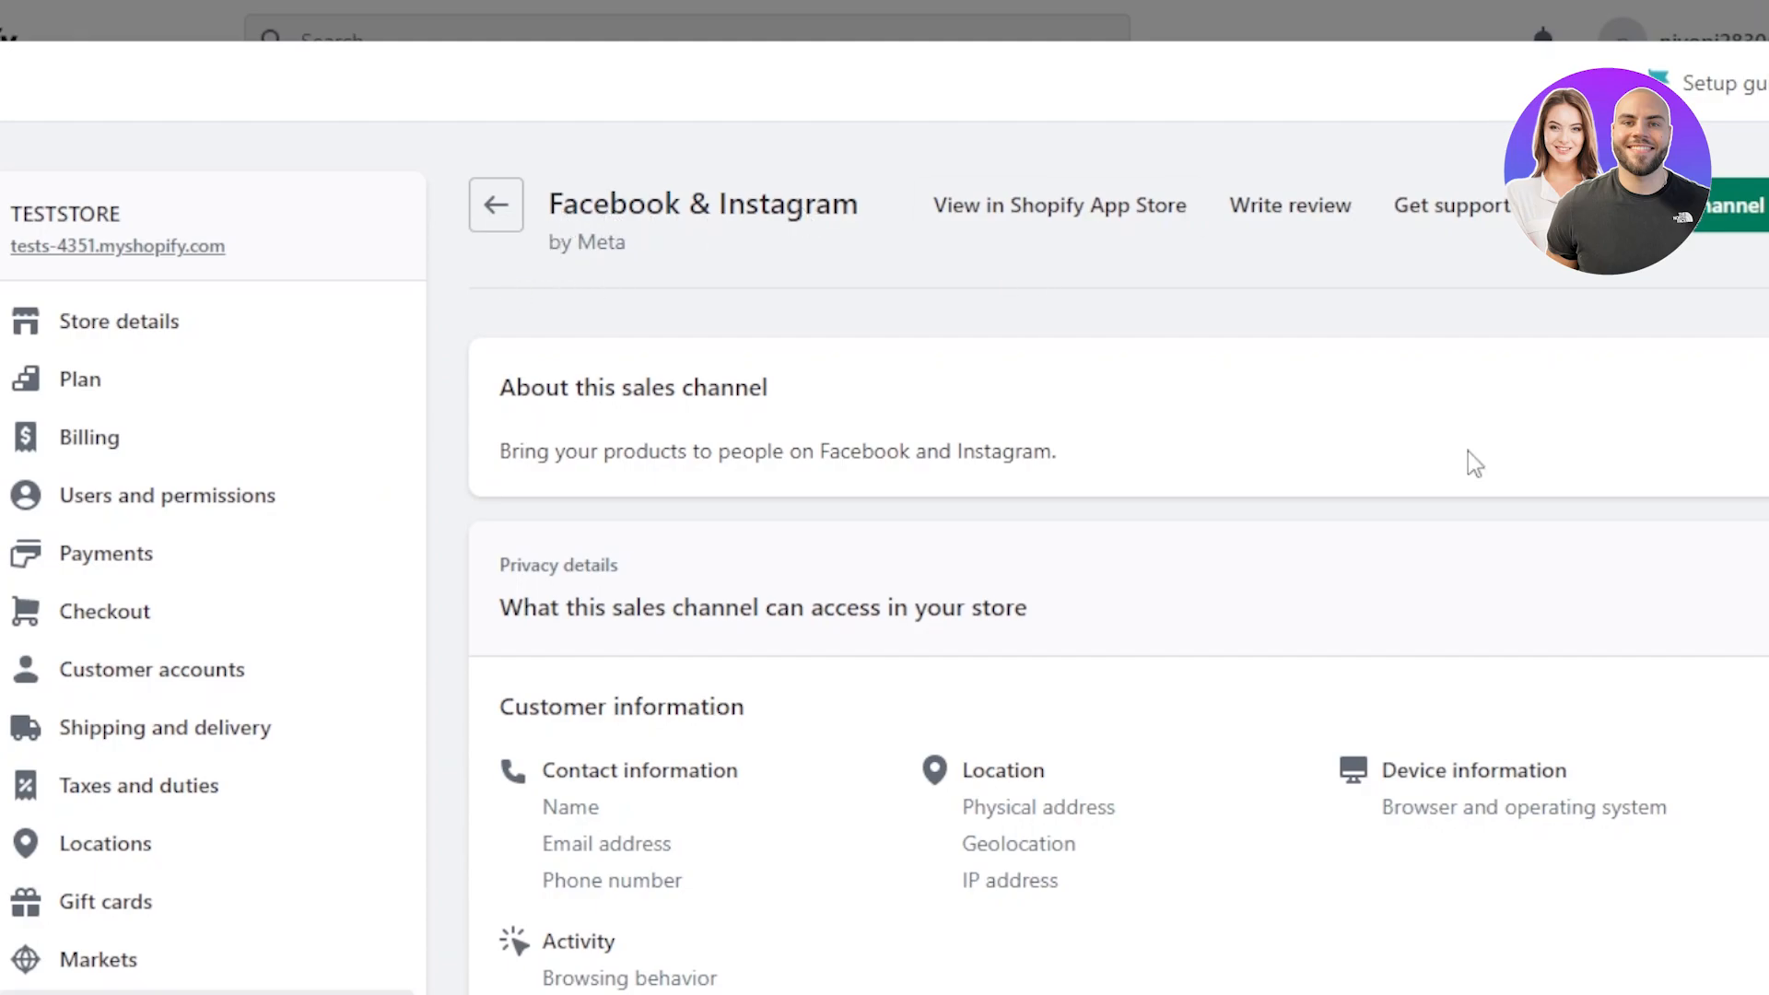
pyautogui.scroll(-8, 1106, 553)
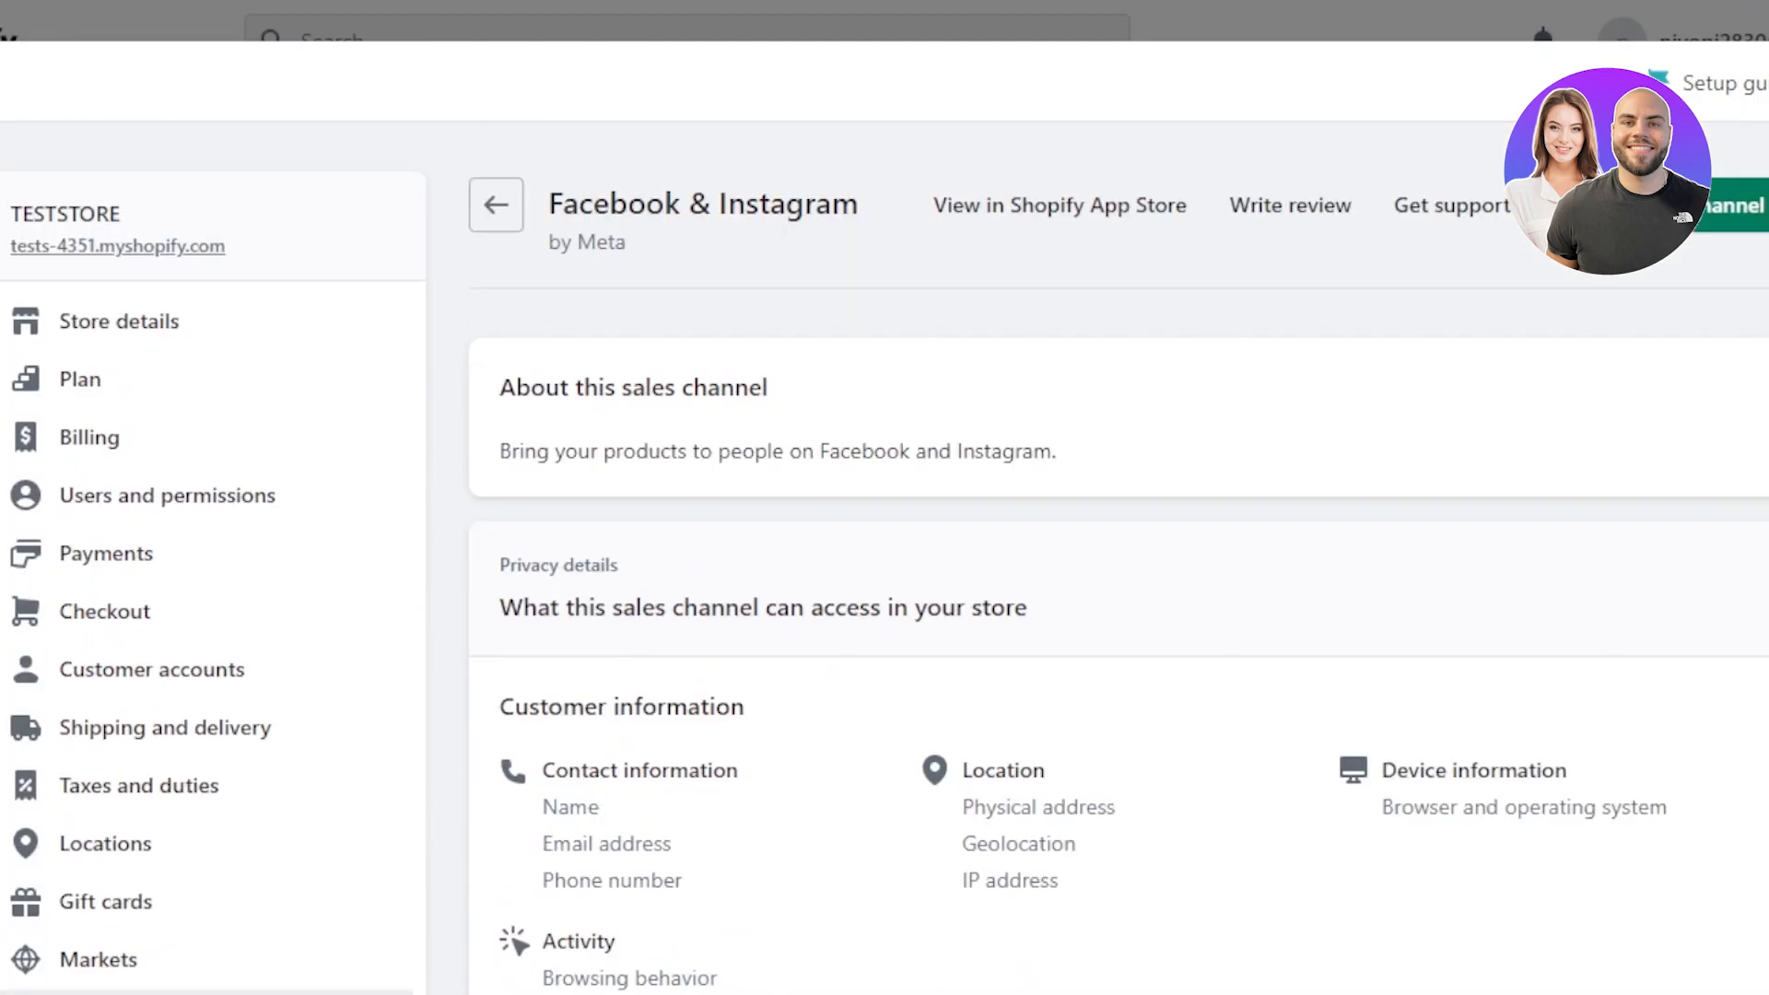